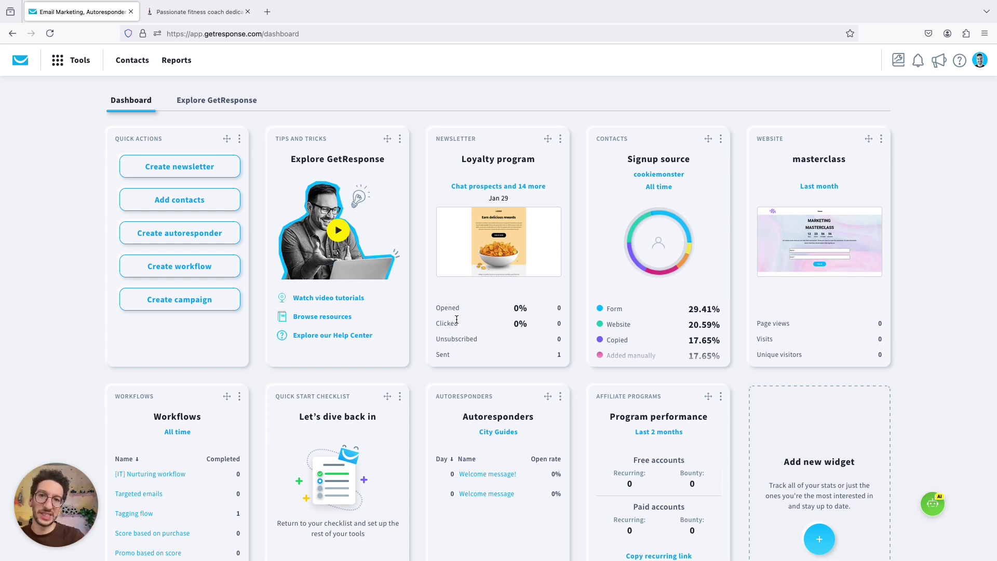
pyautogui.click(59, 60)
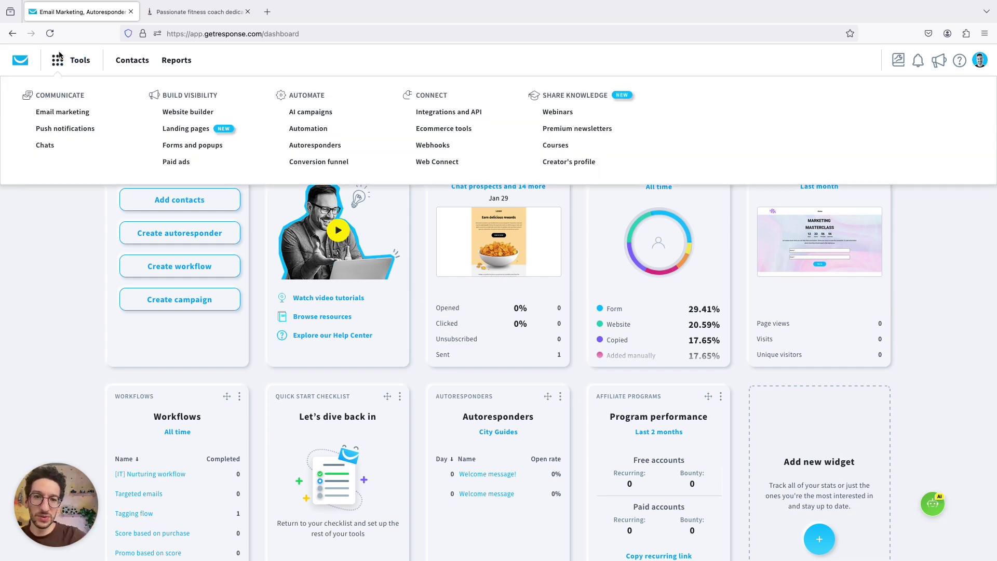
pyautogui.click(559, 162)
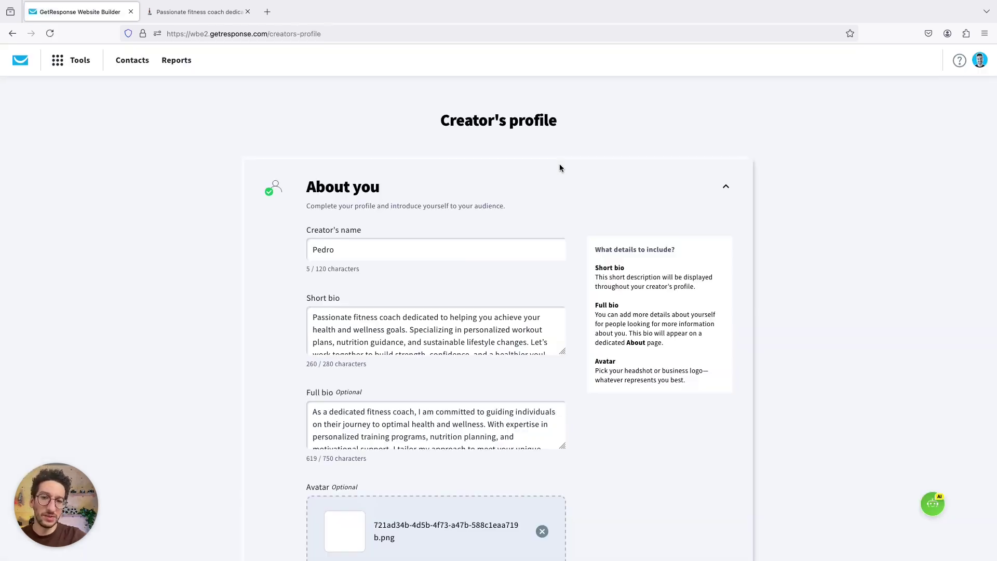
pyautogui.scroll(-1, 408, 253)
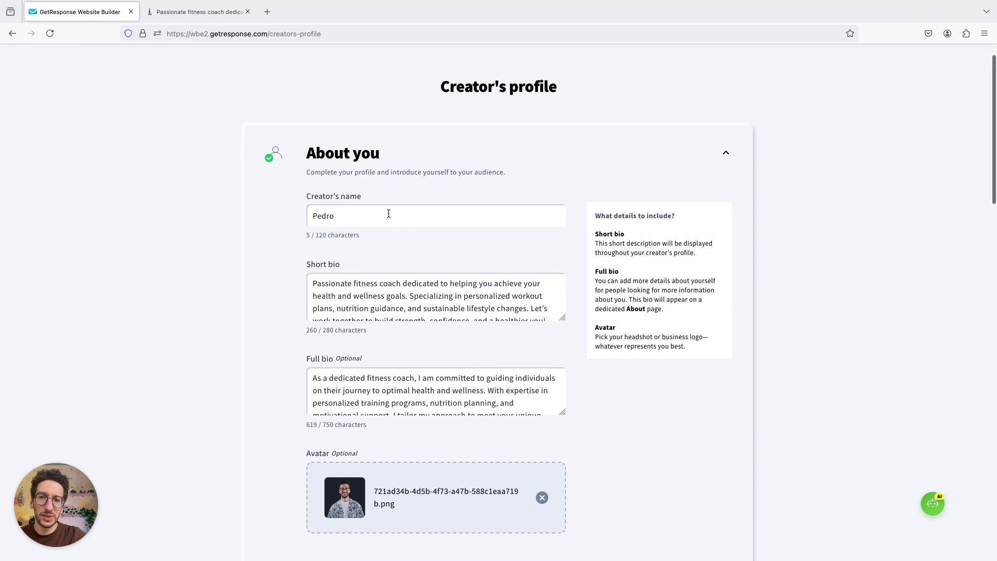
pyautogui.scroll(-2, 366, 299)
pyautogui.scroll(-5, 363, 387)
pyautogui.scroll(-3, 276, 460)
pyautogui.scroll(-2, 216, 113)
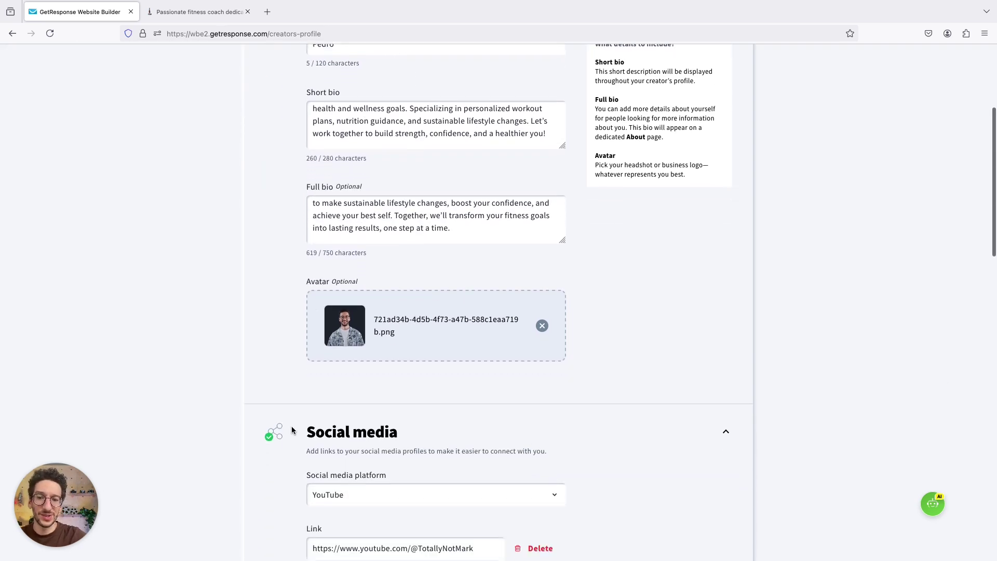
# - Browse the public myfitness.gr.courses creator page with its courses and bio
pyautogui.click(191, 19)
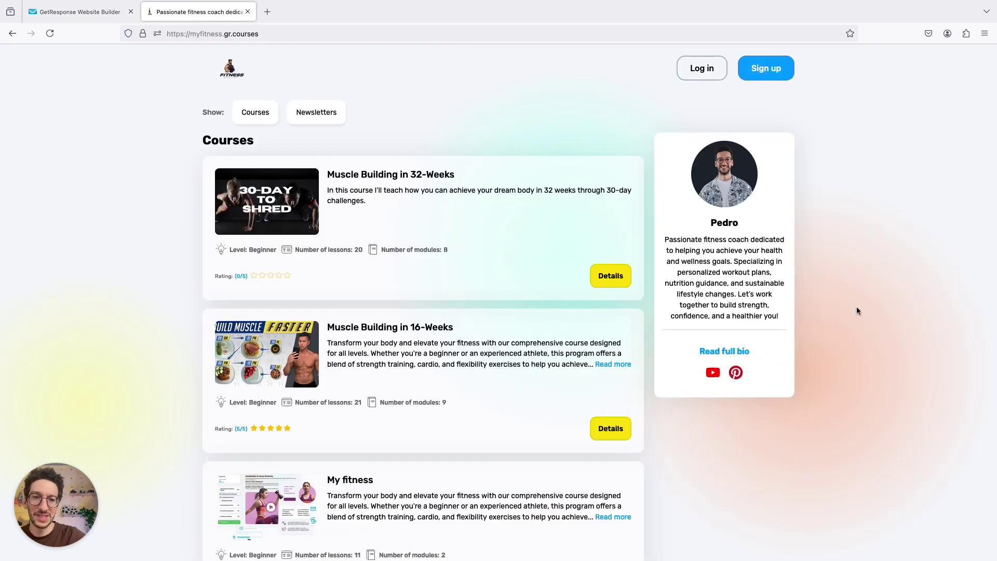
pyautogui.scroll(5, 775, 203)
pyautogui.hscroll(3, 775, 203)
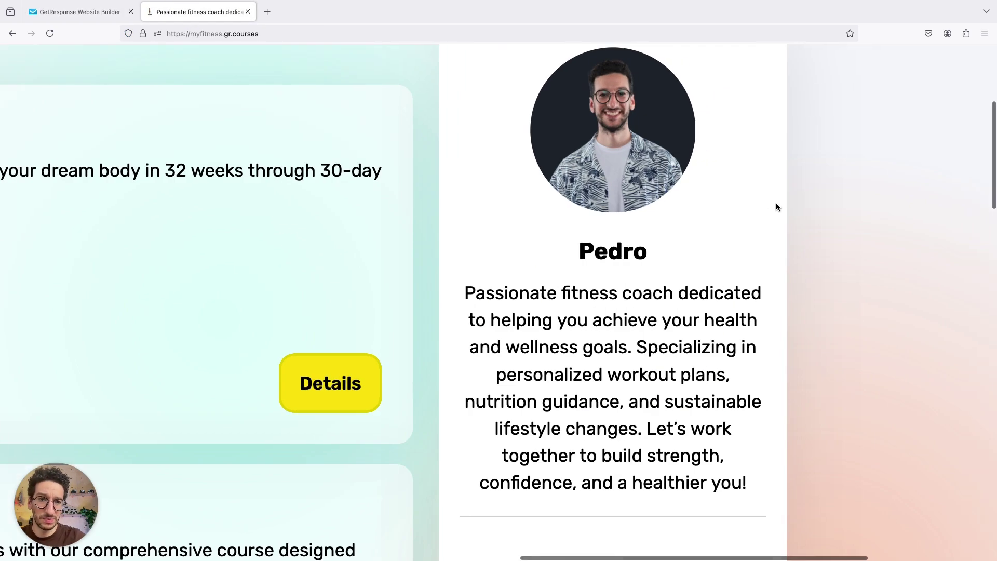
pyautogui.scroll(2, 774, 185)
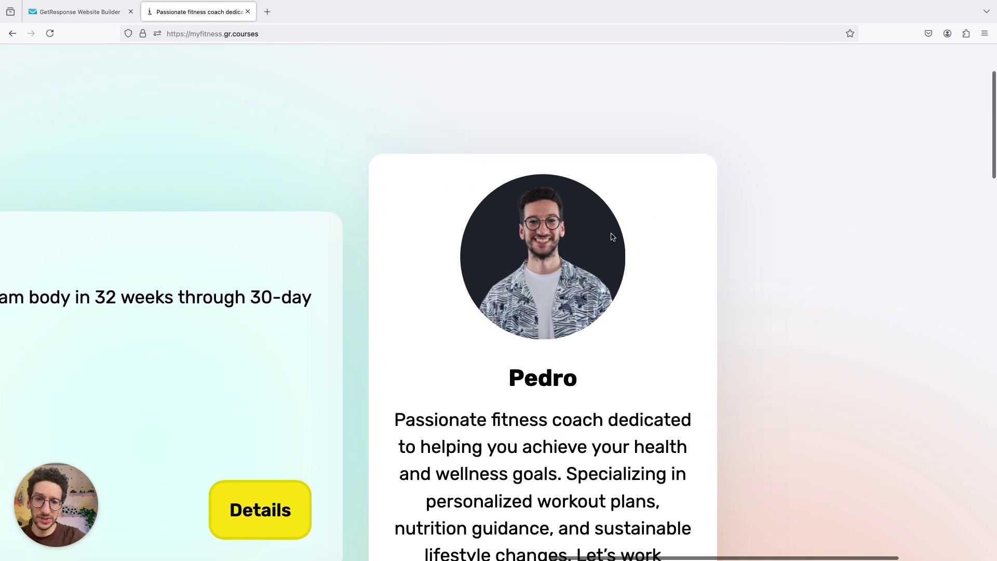
pyautogui.scroll(-3, 576, 211)
pyautogui.scroll(-2, 545, 181)
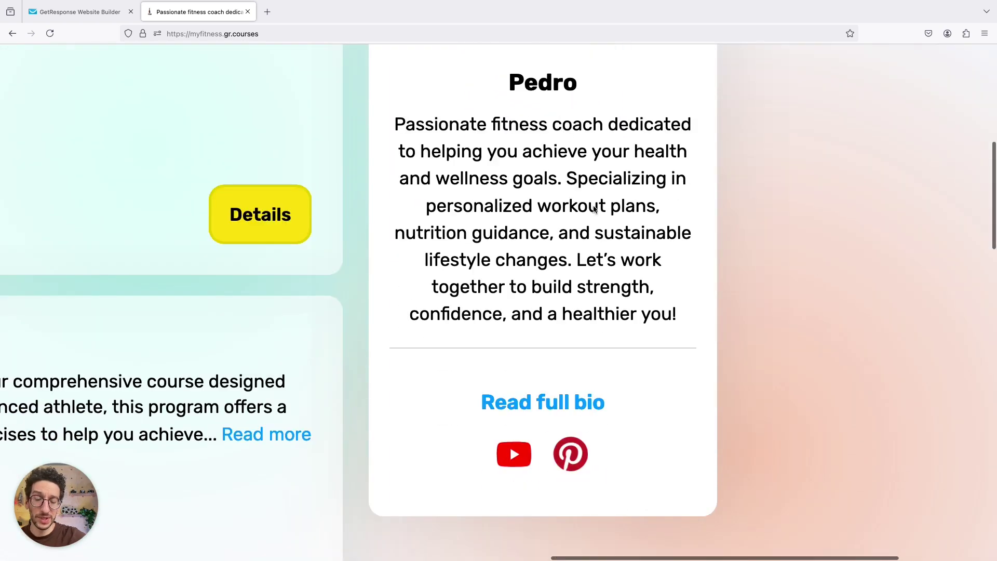
pyautogui.scroll(-2, 509, 443)
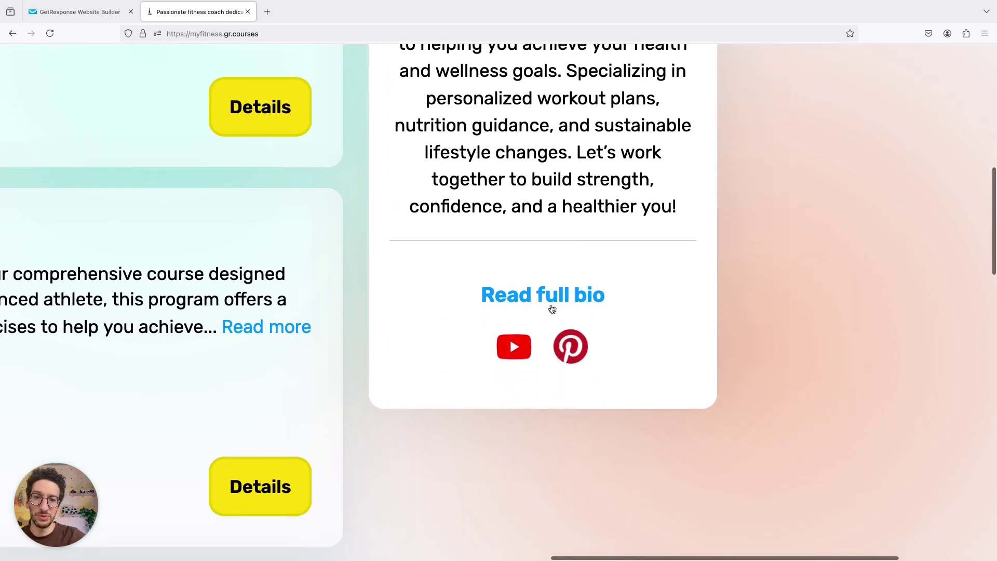
pyautogui.scroll(-2, 545, 290)
pyautogui.scroll(-3, 561, 280)
pyautogui.scroll(-5, 561, 281)
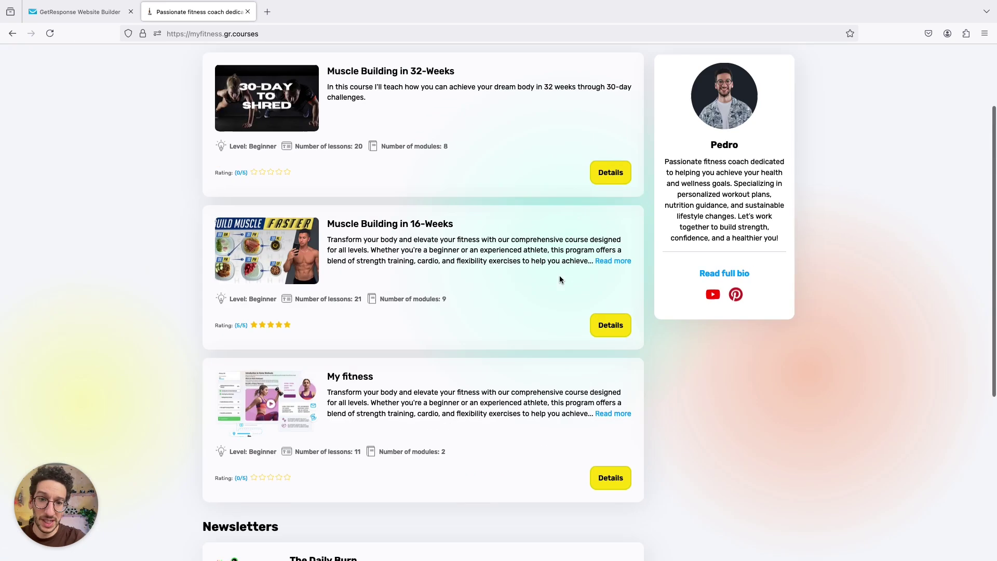
# - Glance back at the profile settings, then revisit the public creator page
pyautogui.click(89, 20)
pyautogui.scroll(-10, 342, 256)
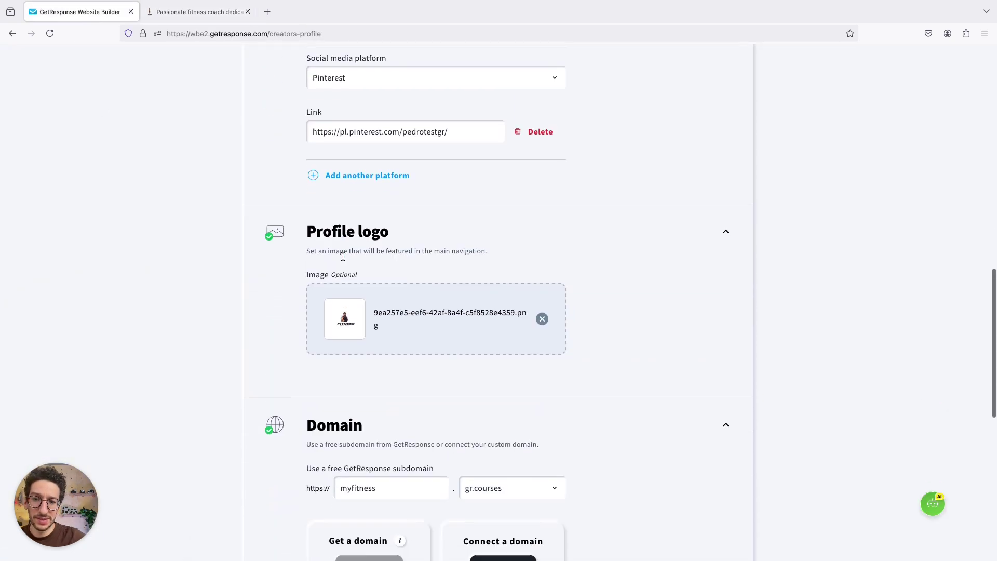
pyautogui.click(196, 14)
pyautogui.scroll(3, 198, 178)
pyautogui.scroll(5, 235, 57)
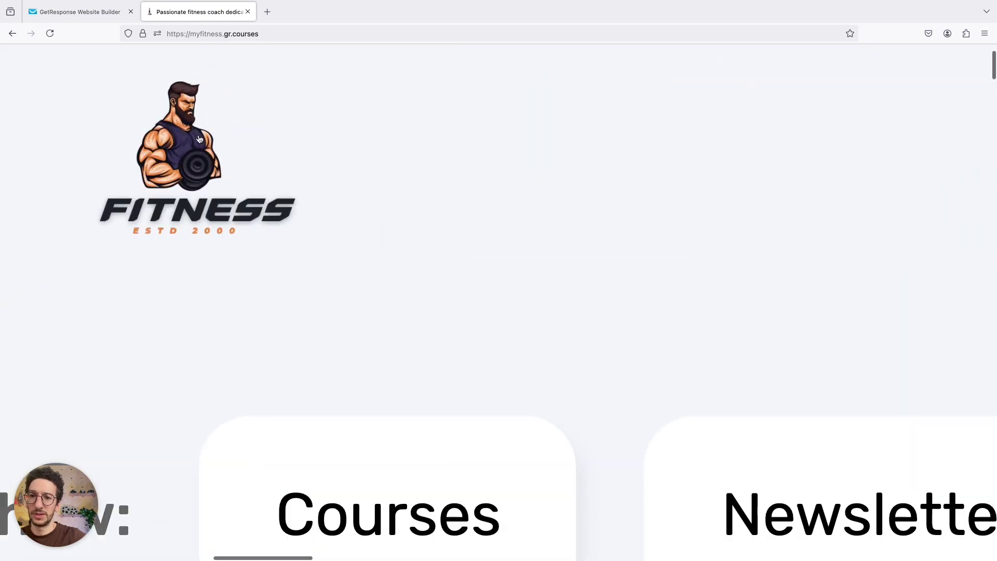
pyautogui.scroll(-5, 233, 157)
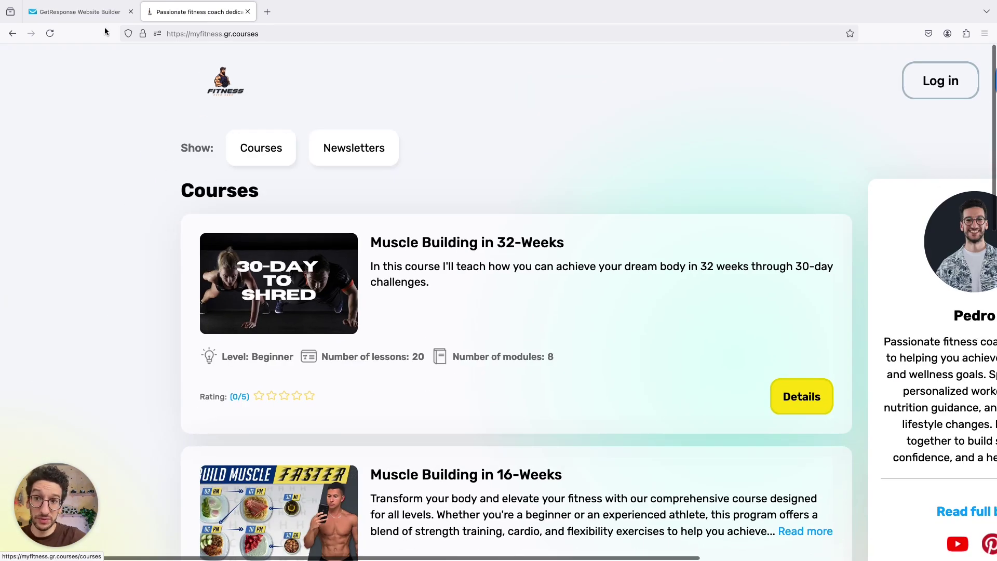
pyautogui.click(77, 14)
pyautogui.scroll(-5, 132, 242)
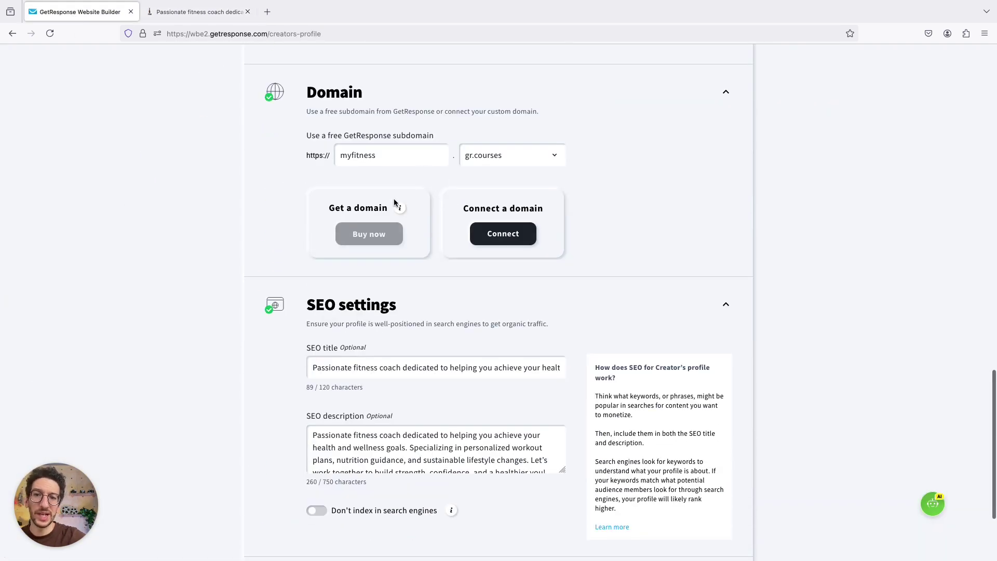
pyautogui.moveTo(399, 208)
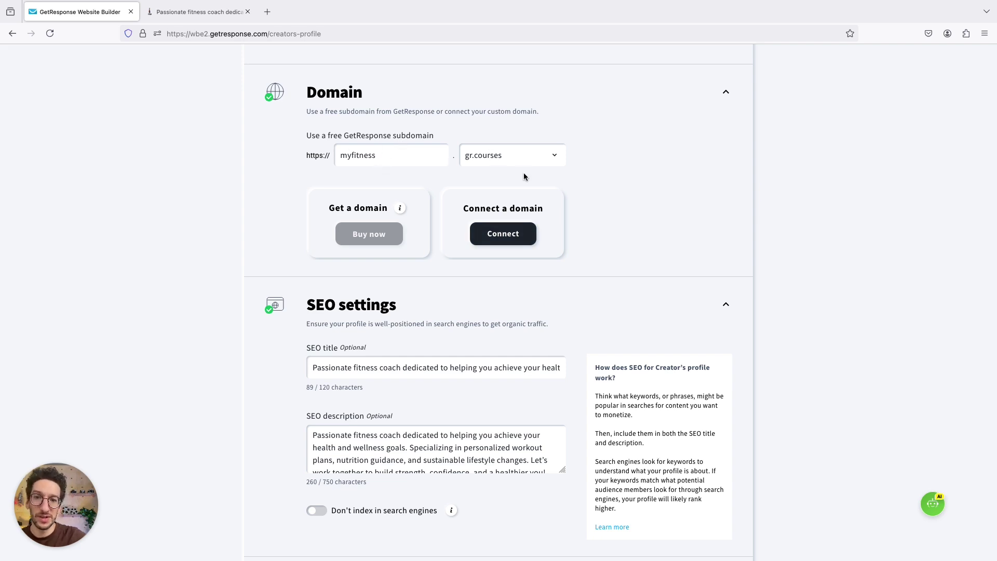
pyautogui.click(497, 155)
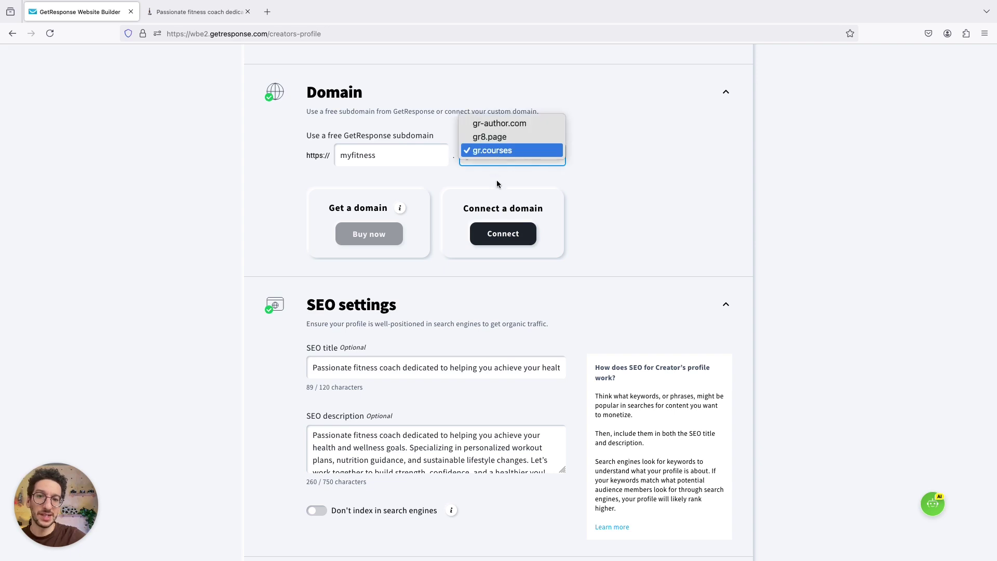
pyautogui.click(494, 151)
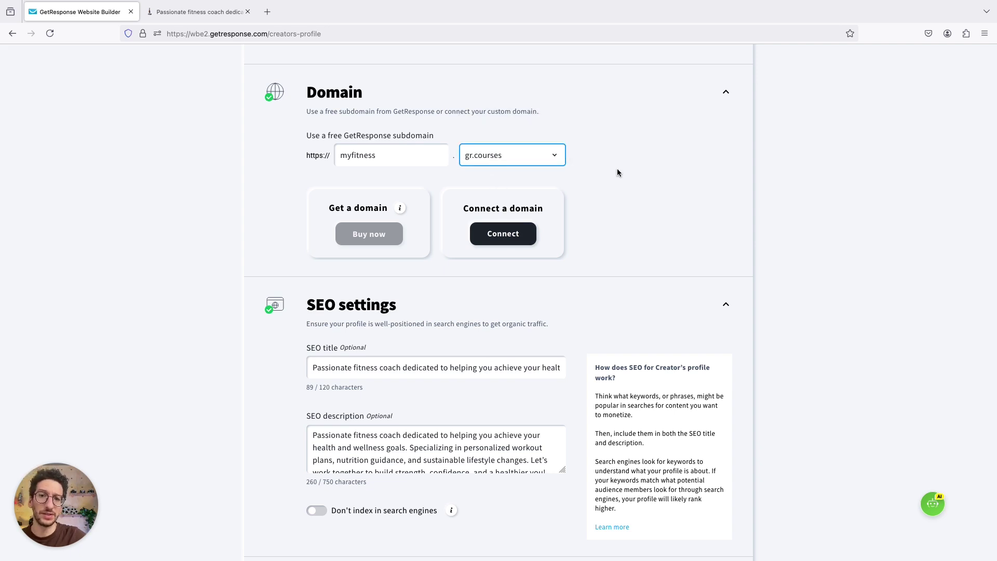
# - Toggle 'Don't index in search engines' on and back off, then save the profile
pyautogui.scroll(-3, 623, 171)
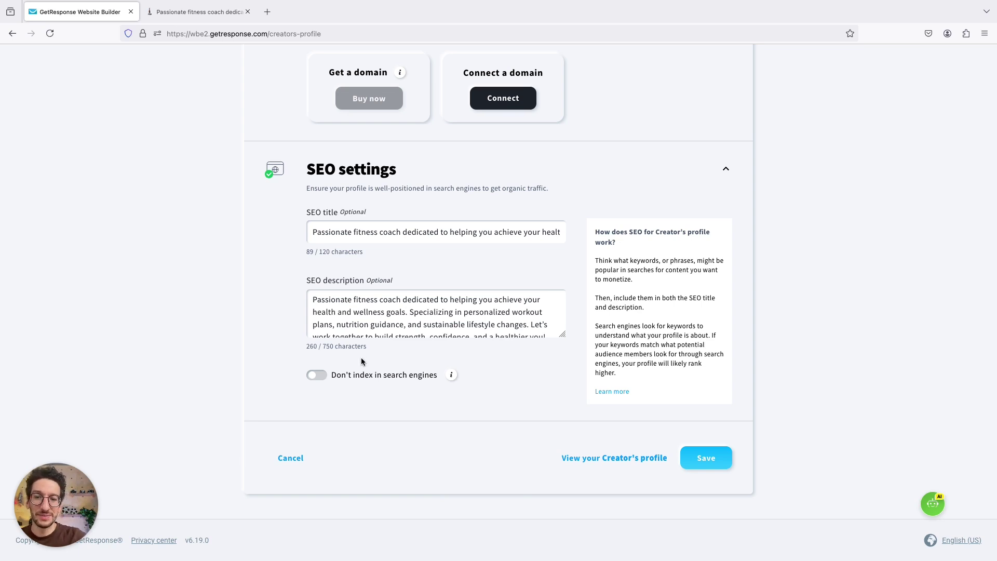
pyautogui.click(322, 378)
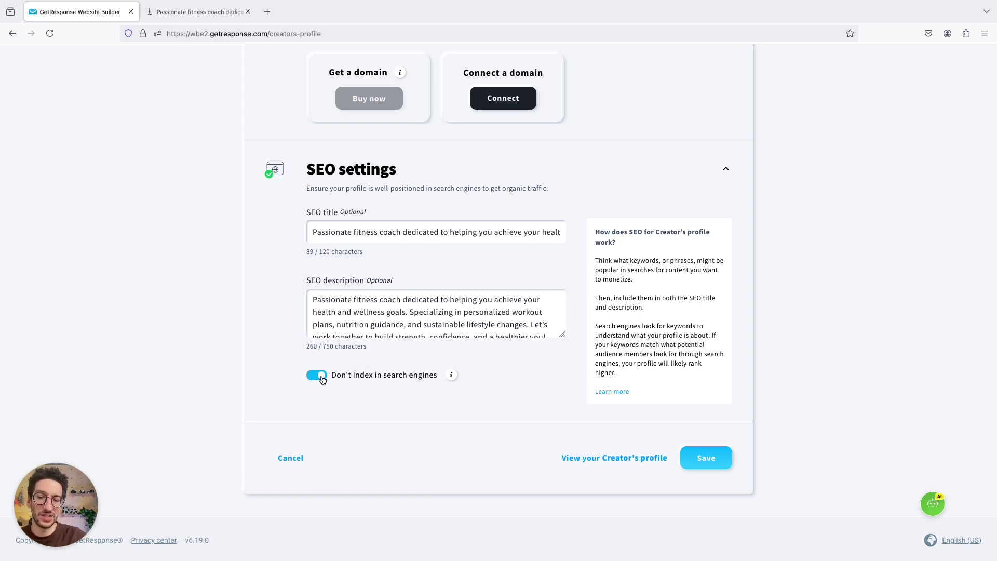
pyautogui.click(322, 378)
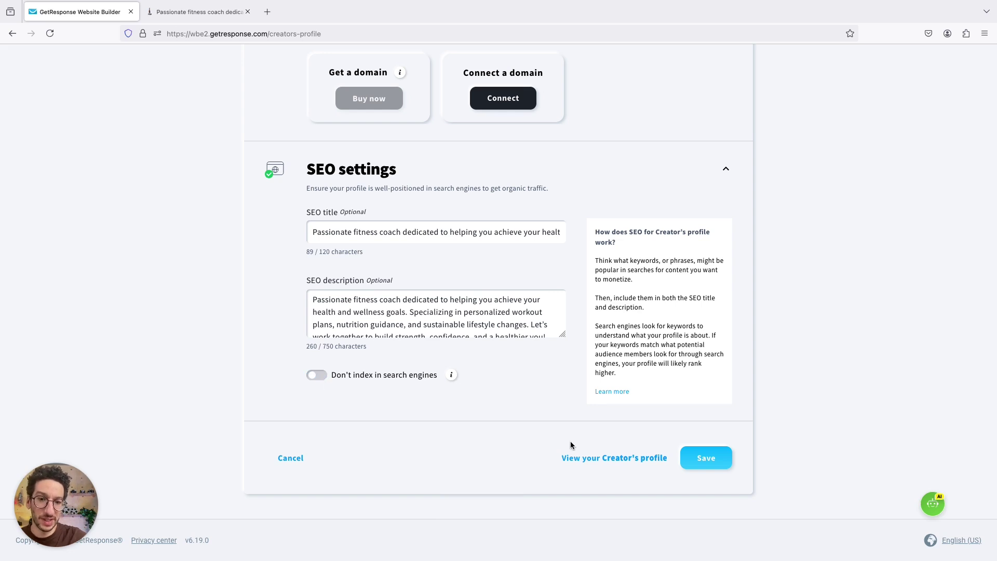
pyautogui.click(718, 457)
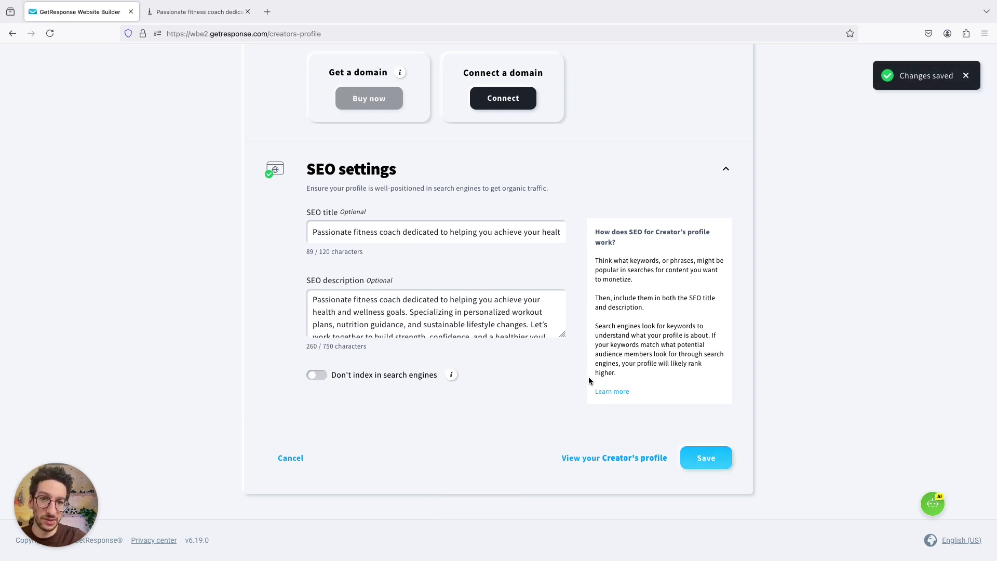
# - Check the Newsletters section on the public creator page
pyautogui.scroll(20, 588, 376)
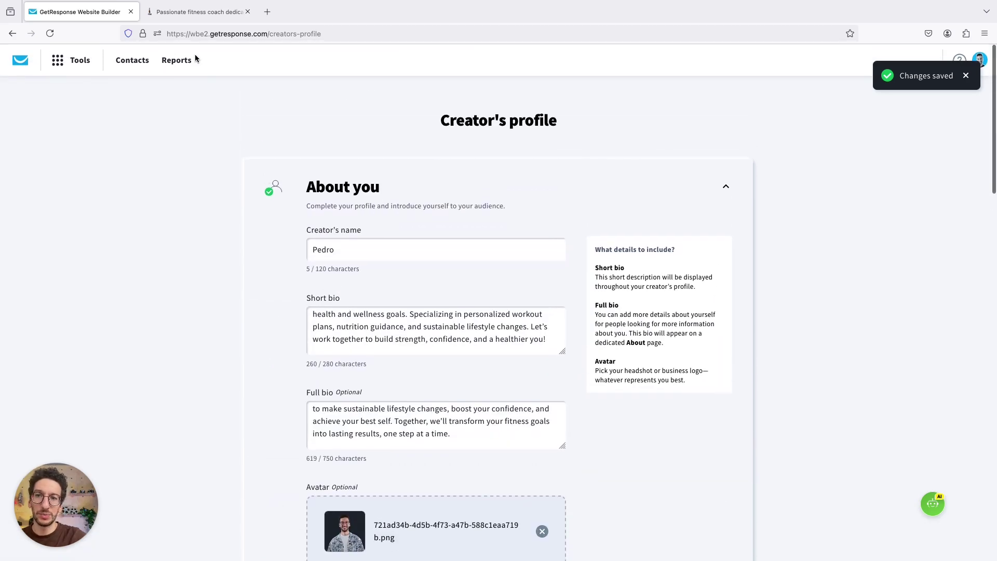
pyautogui.click(196, 13)
pyautogui.scroll(-10, 183, 258)
pyautogui.scroll(2, 313, 288)
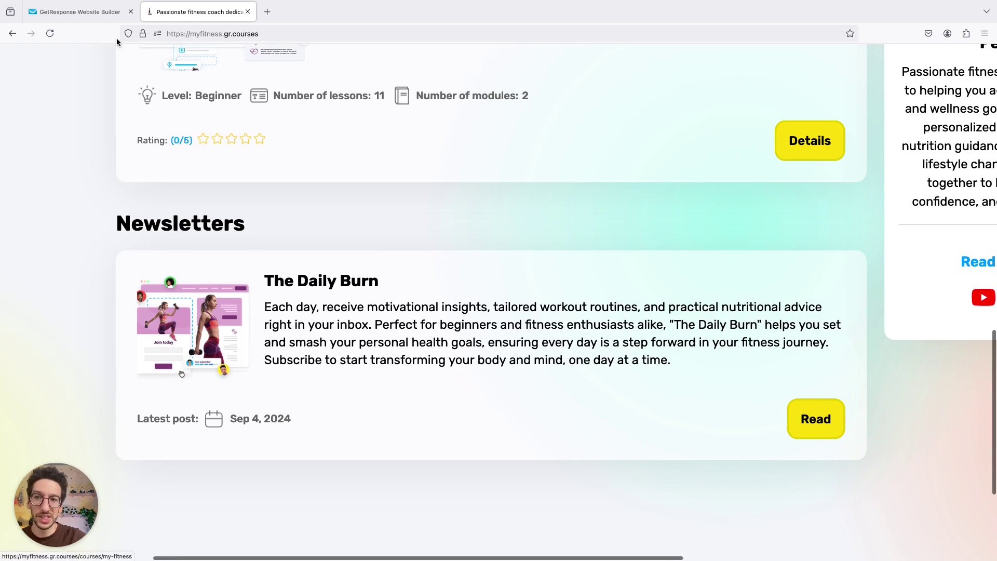
# - Return to GetResponse and open Tools > Premium newsletters
pyautogui.click(85, 19)
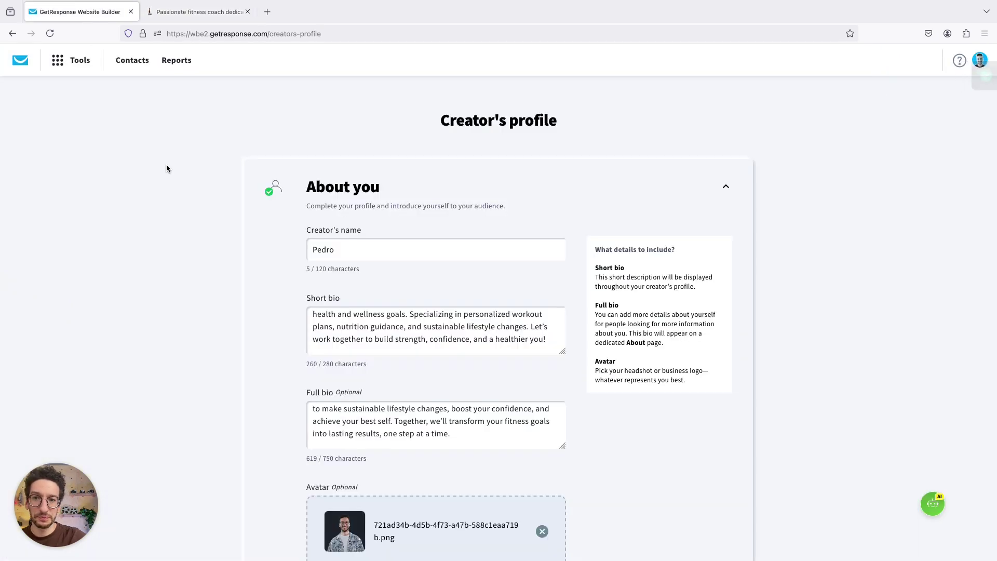
pyautogui.click(76, 65)
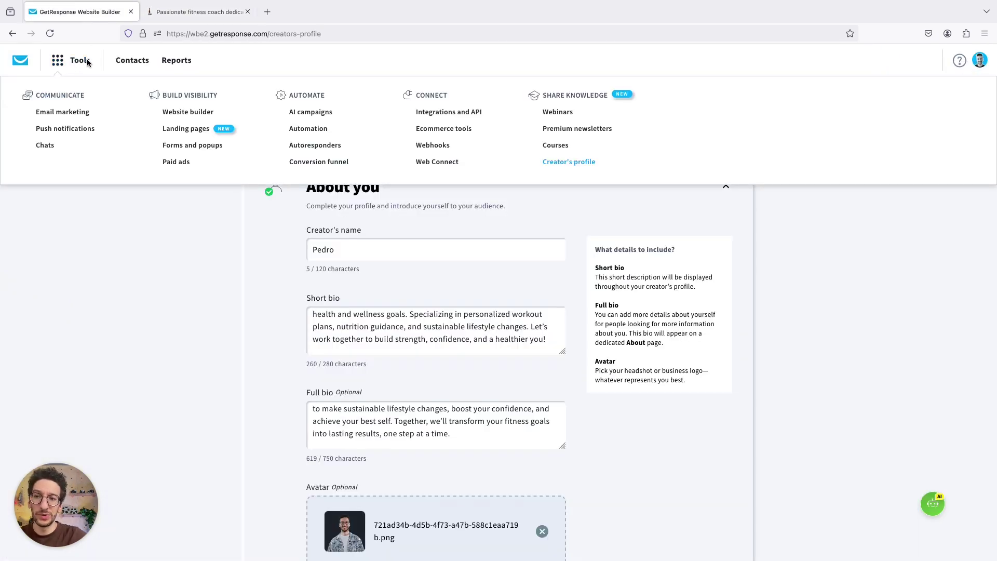
pyautogui.click(574, 127)
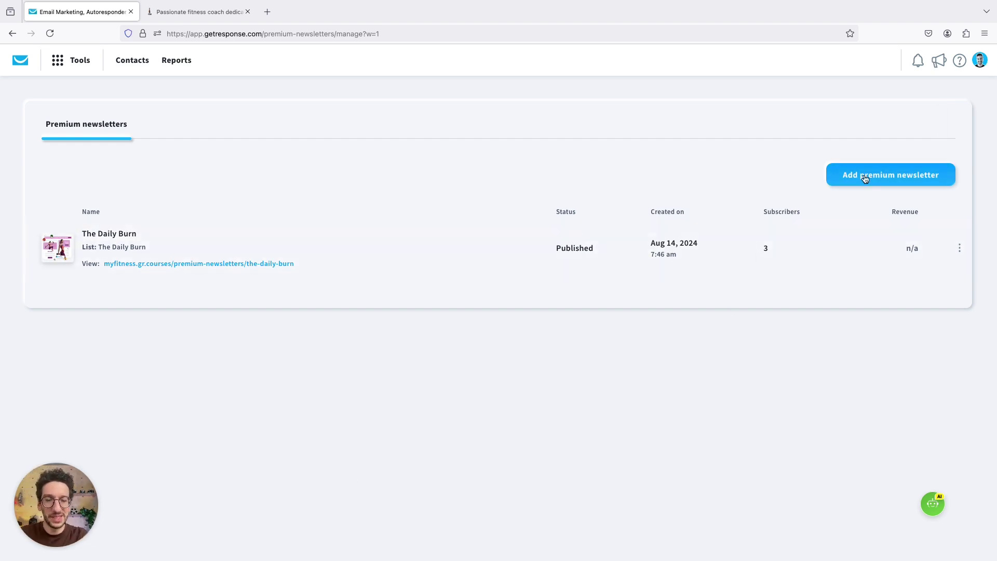
# - Scroll through The Daily Burn's public newsletter page, then return to the Premium newsletters list
pyautogui.click(192, 20)
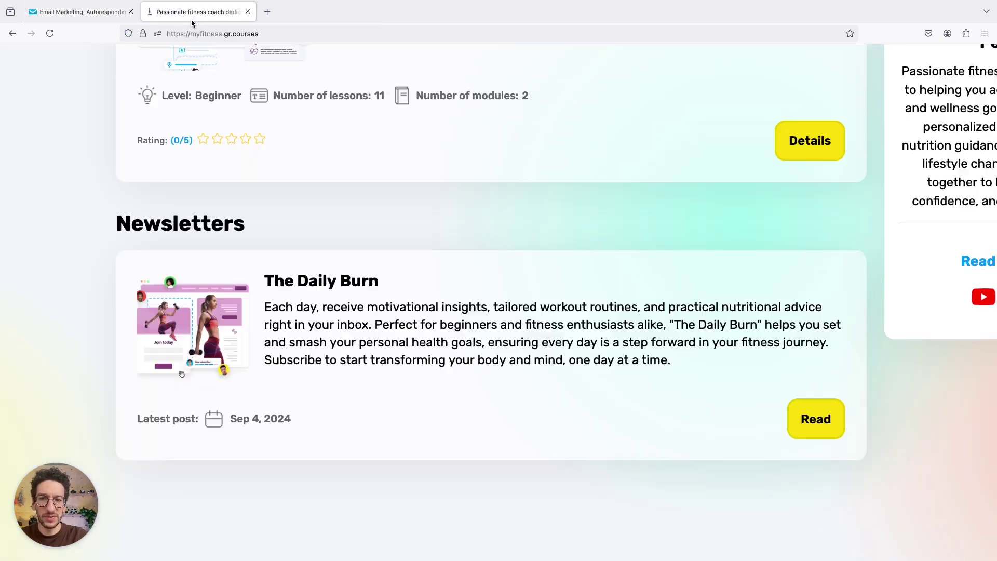
pyautogui.click(298, 285)
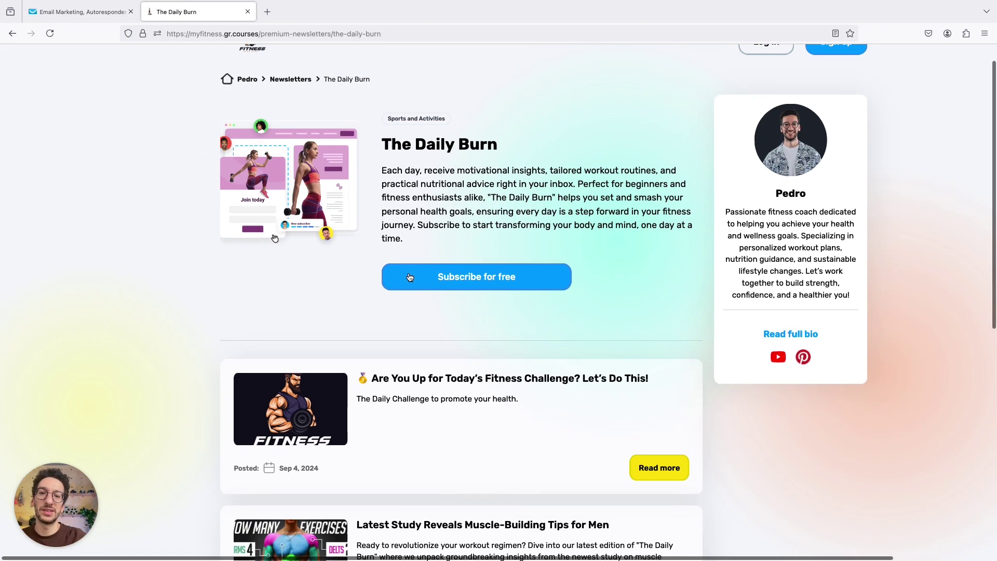
pyautogui.scroll(1, 312, 208)
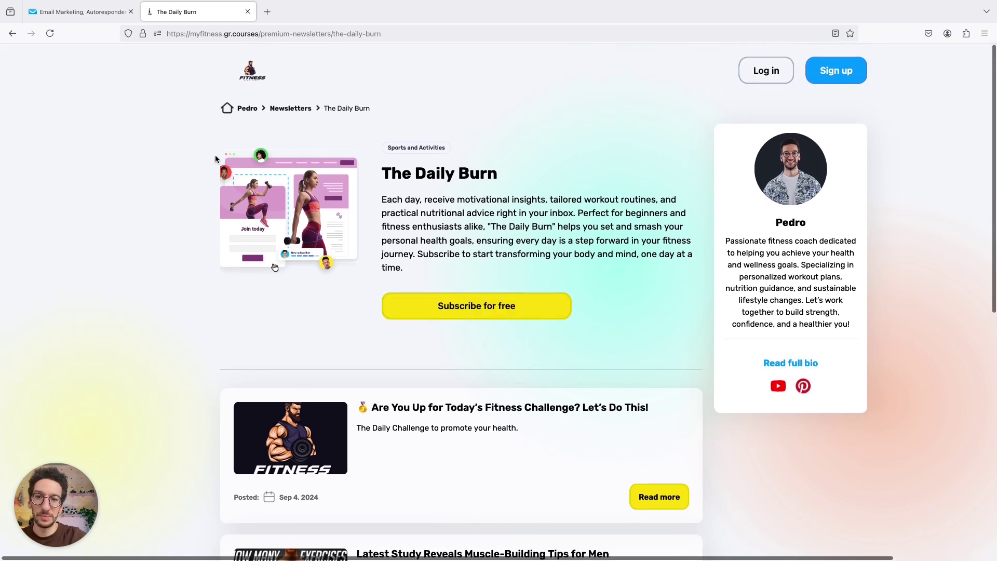
pyautogui.scroll(-5, 365, 212)
pyautogui.scroll(-2, 364, 196)
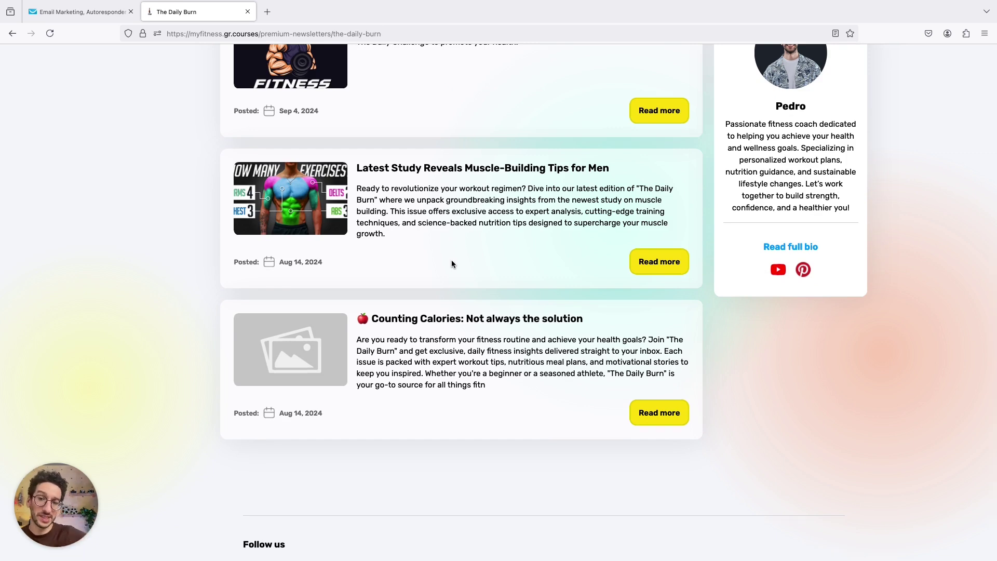
pyautogui.scroll(6, 452, 264)
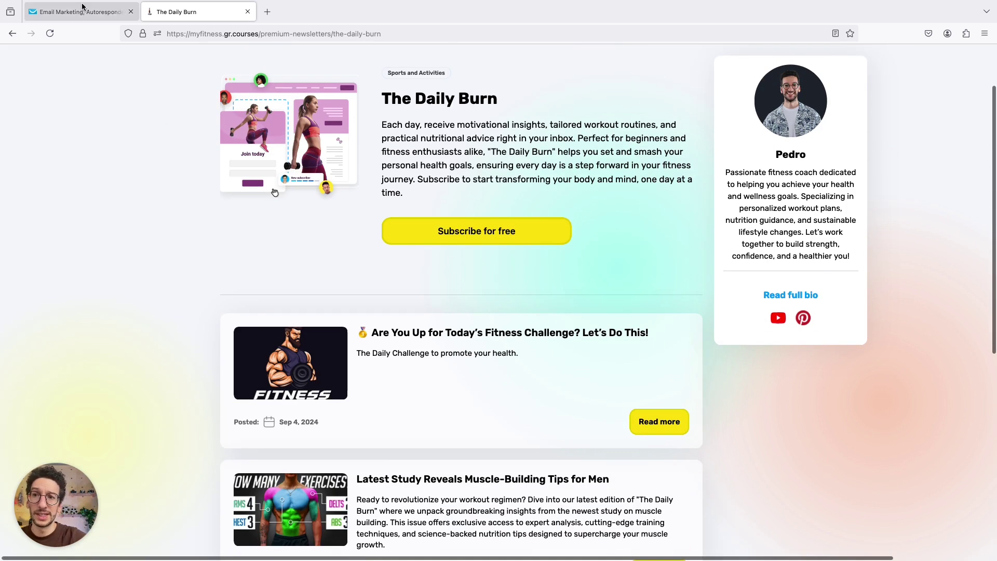
pyautogui.click(77, 13)
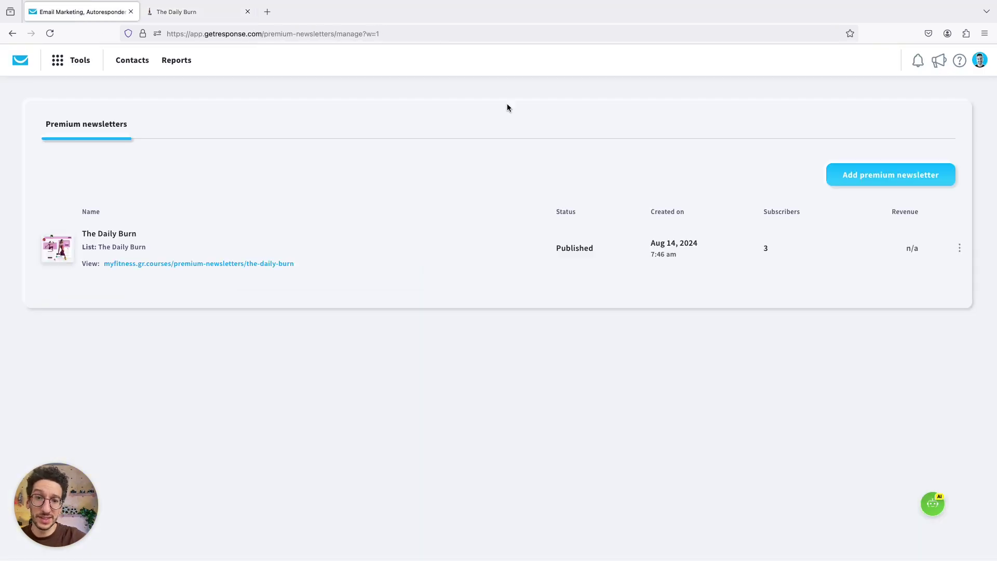
# - Start a new premium newsletter and fill the name field with 'Untitled premium newsletter'
pyautogui.click(866, 182)
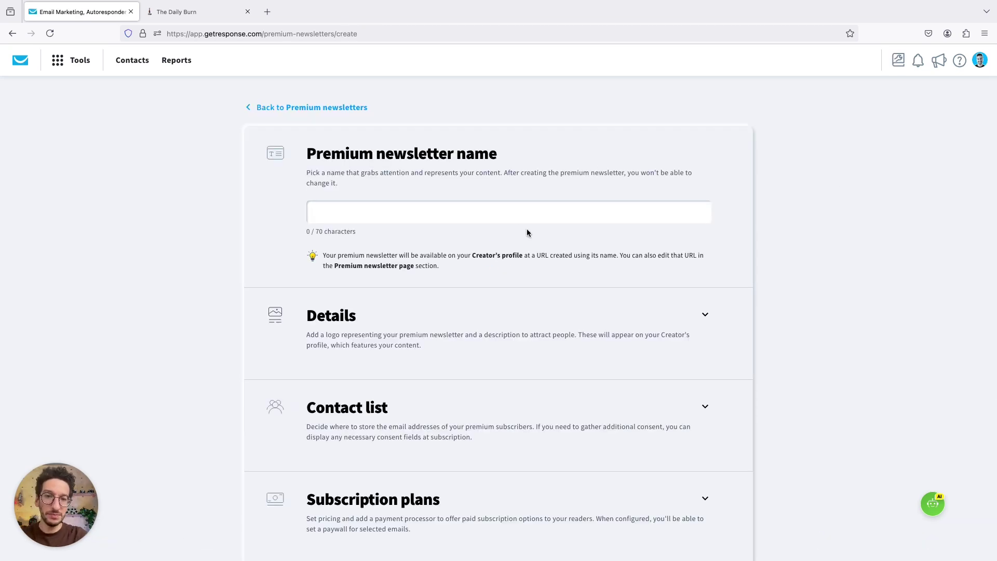
pyautogui.click(495, 213)
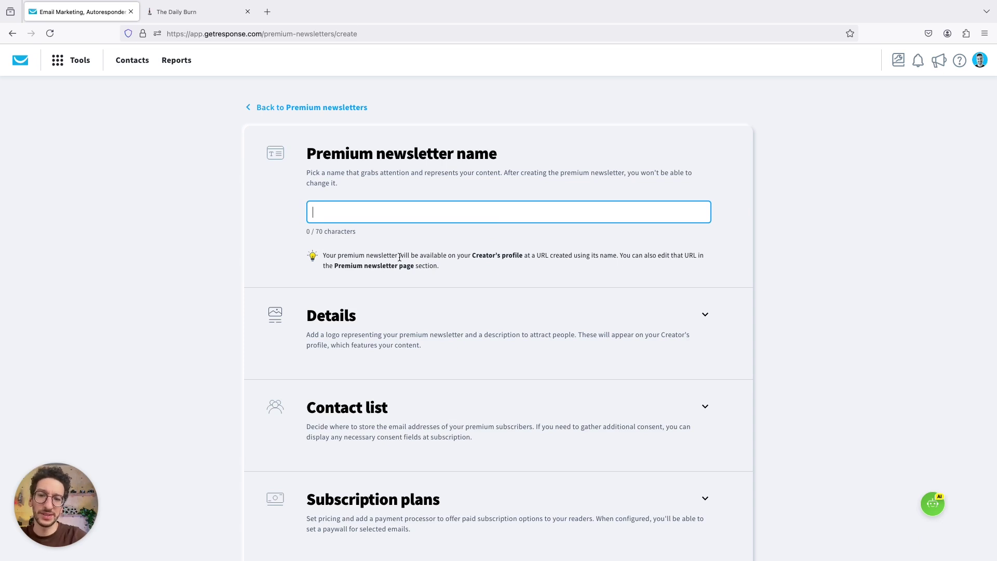
pyautogui.write('Untitled premium newsletter')
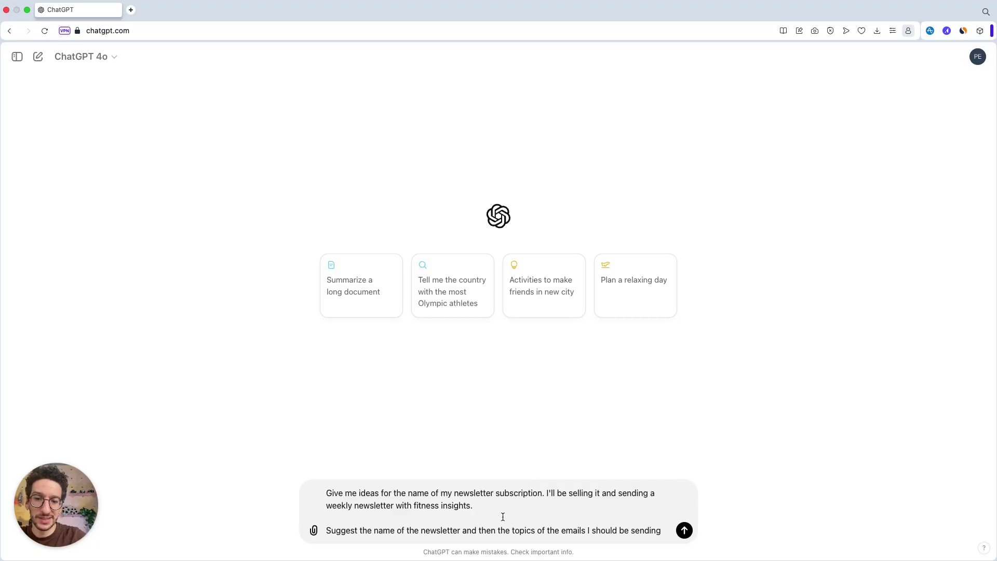
# - Send the ChatGPT prompt and paste its 'Peak Performance Weekly' suggestion as the newsletter name
pyautogui.press('Return')
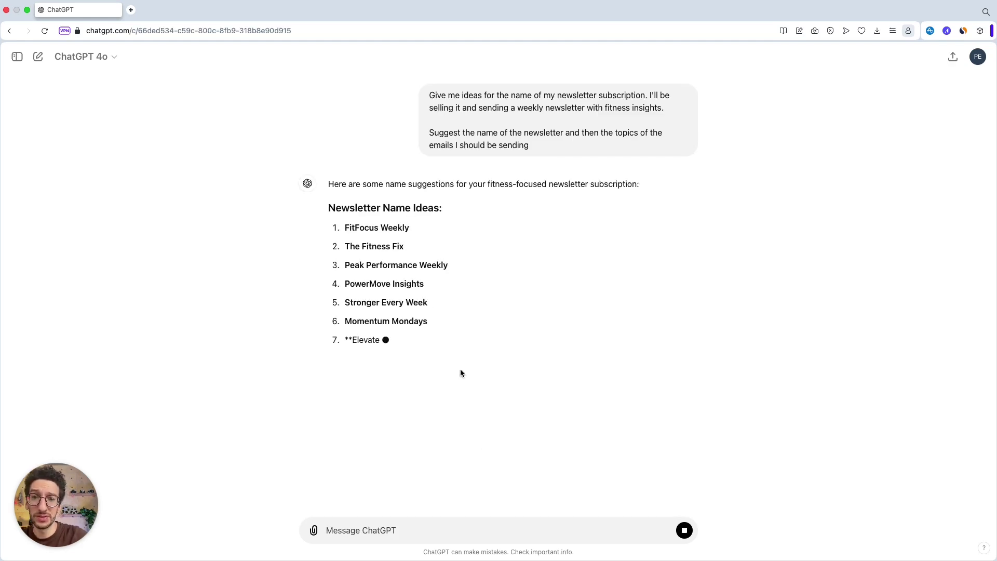
pyautogui.tripleClick(377, 264)
pyautogui.press('super+c')
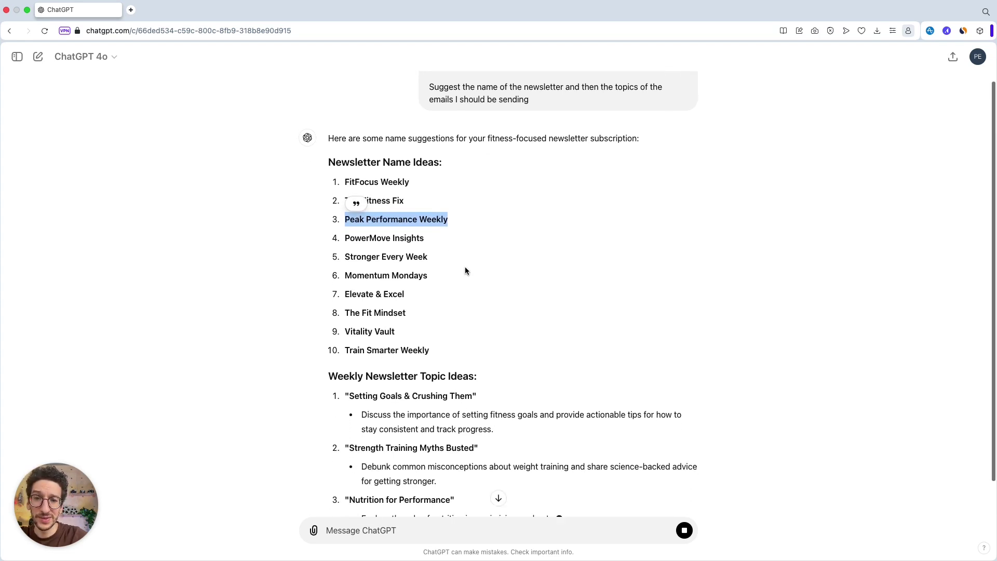
pyautogui.scroll(-3, 465, 266)
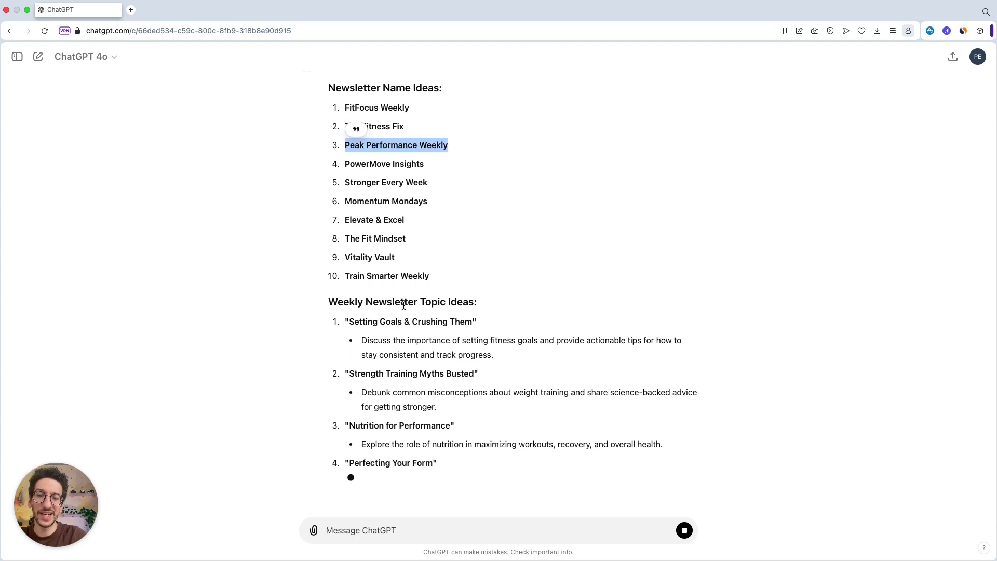
pyautogui.scroll(3, 403, 305)
pyautogui.tripleClick(519, 139)
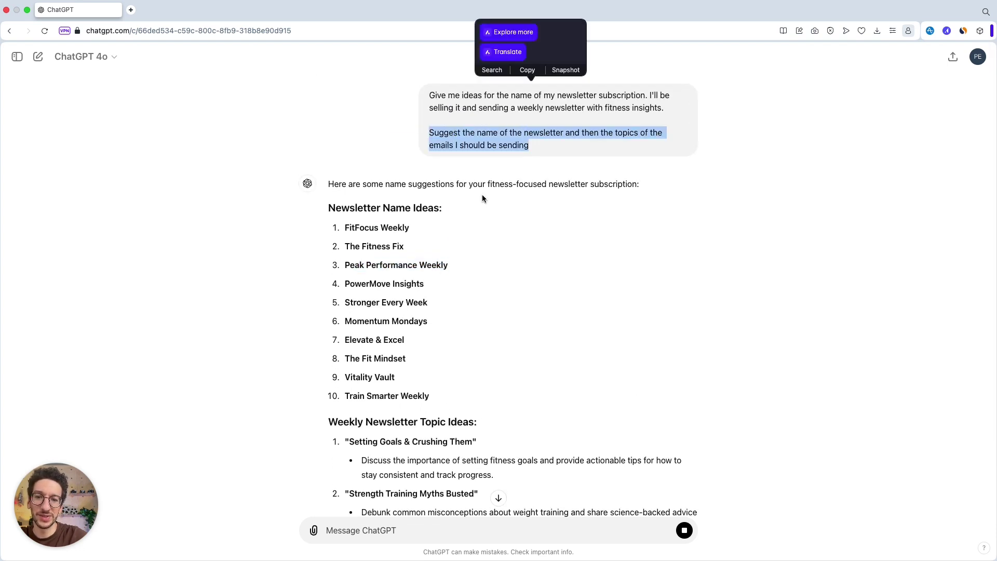
pyautogui.scroll(-5, 482, 198)
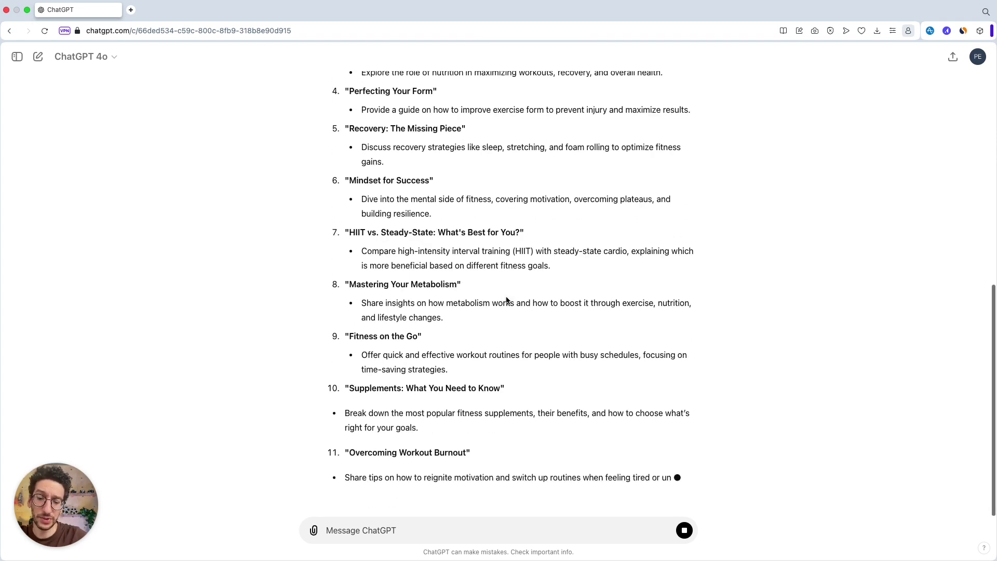
pyautogui.scroll(5, 507, 300)
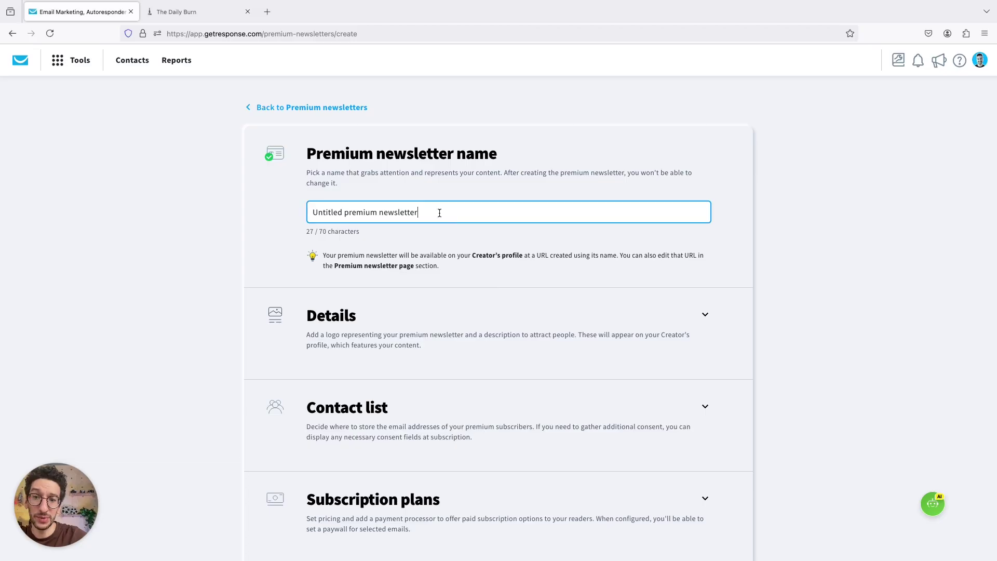
pyautogui.hotkey('alt', 'shift', 'Left')
pyautogui.hotkey('alt', 'shift', 'Left')
pyautogui.hotkey('alt', 'shift', 'Left')
pyautogui.press('super+v')
pyautogui.click(234, 278)
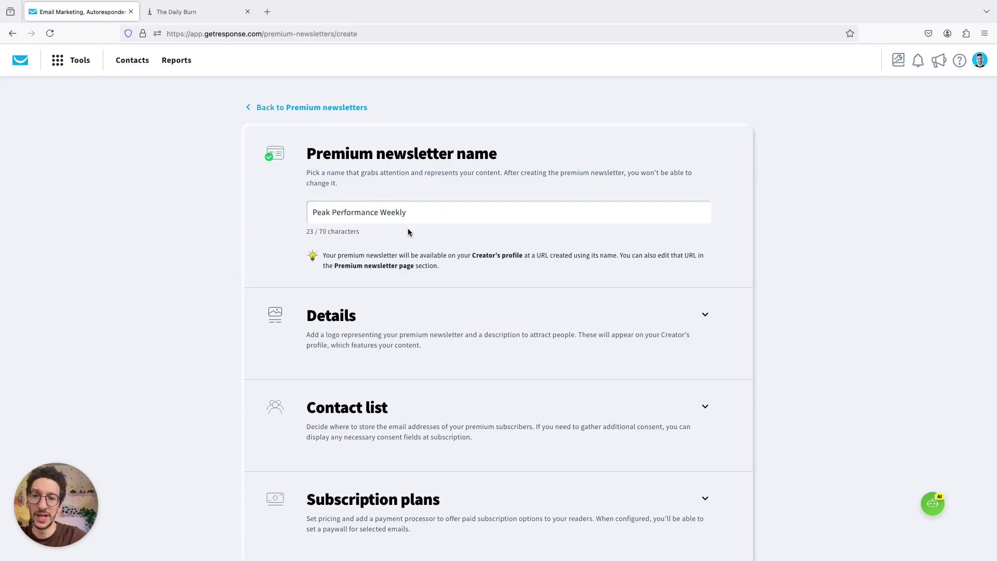
# - Expand Details and use the Fitness image from saved files as the logo
pyautogui.scroll(-4, 407, 229)
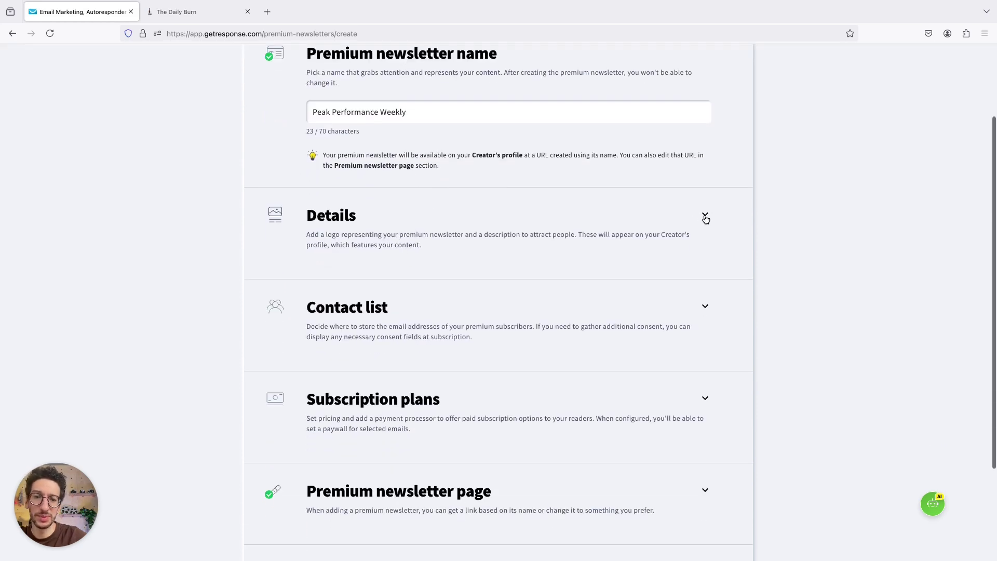
pyautogui.click(703, 215)
pyautogui.click(435, 319)
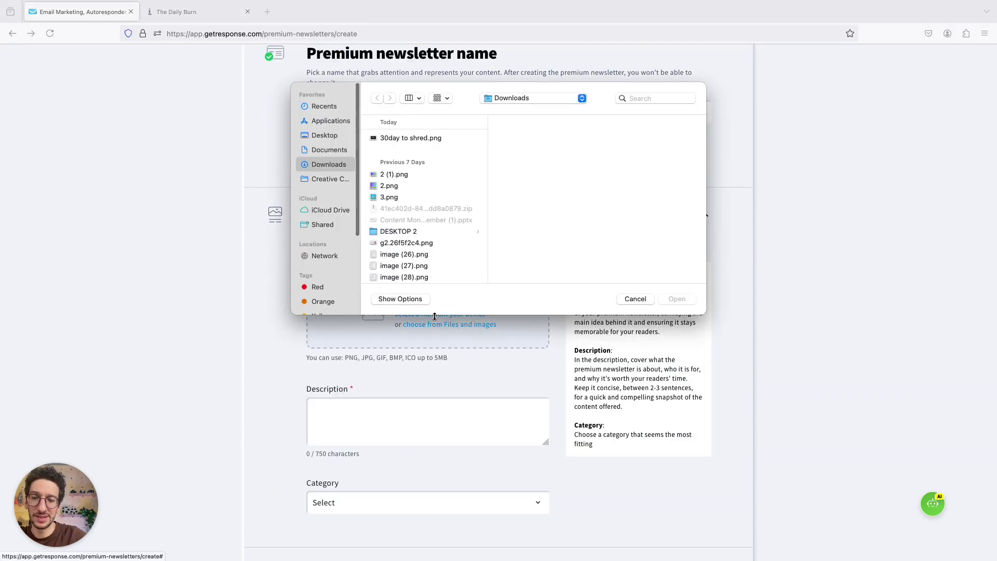
pyautogui.click(635, 300)
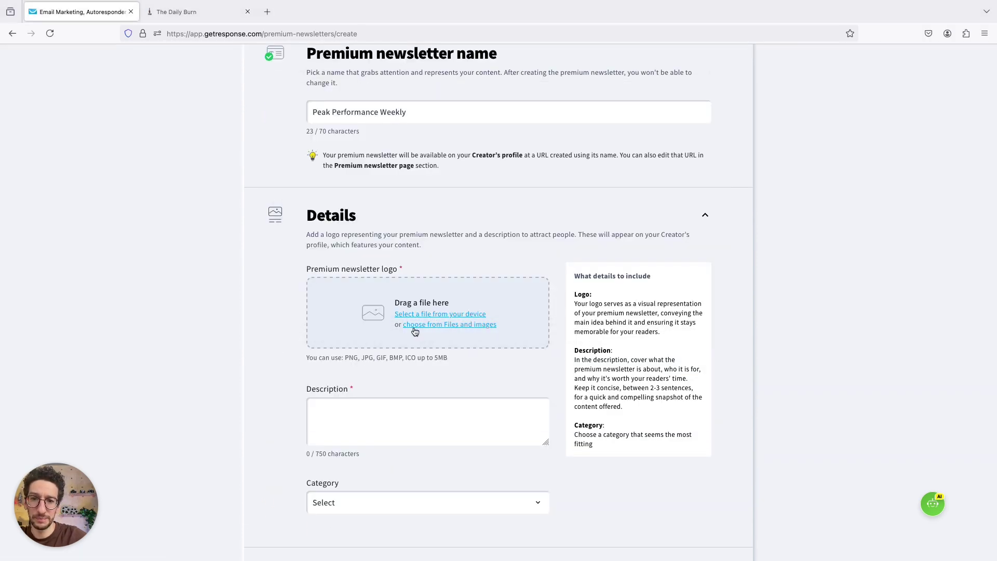
pyautogui.click(415, 325)
pyautogui.scroll(-2, 322, 288)
pyautogui.scroll(-3, 322, 287)
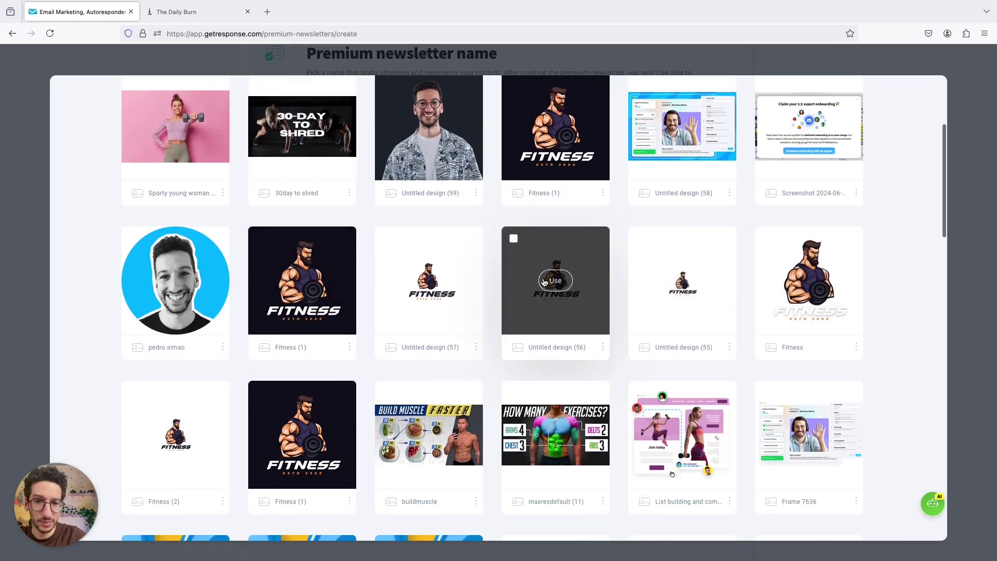
pyautogui.click(307, 435)
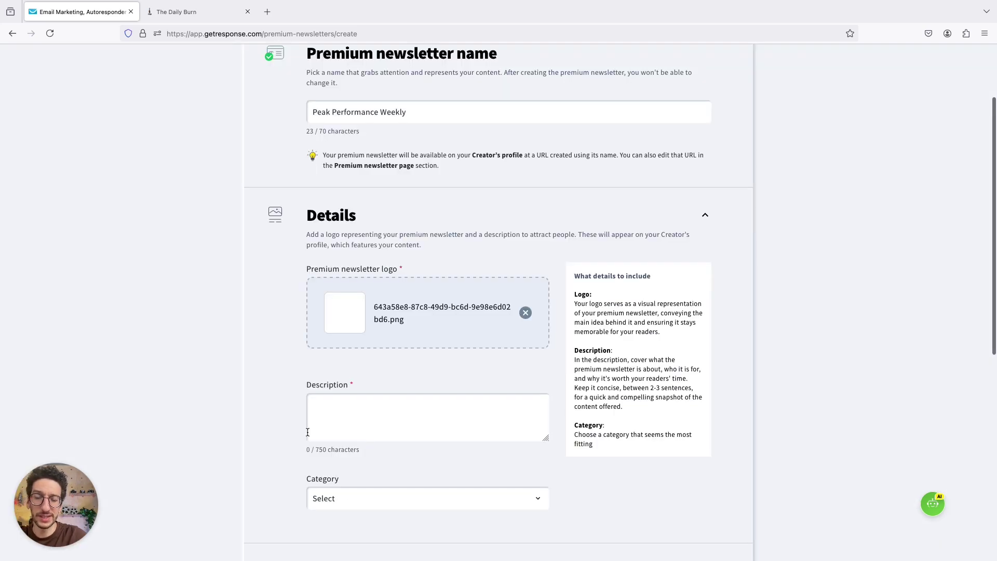
# - Paste ChatGPT's goal-setting text into the Description field
pyautogui.scroll(-2, 500, 322)
pyautogui.click(417, 336)
pyautogui.scroll(-1, 416, 336)
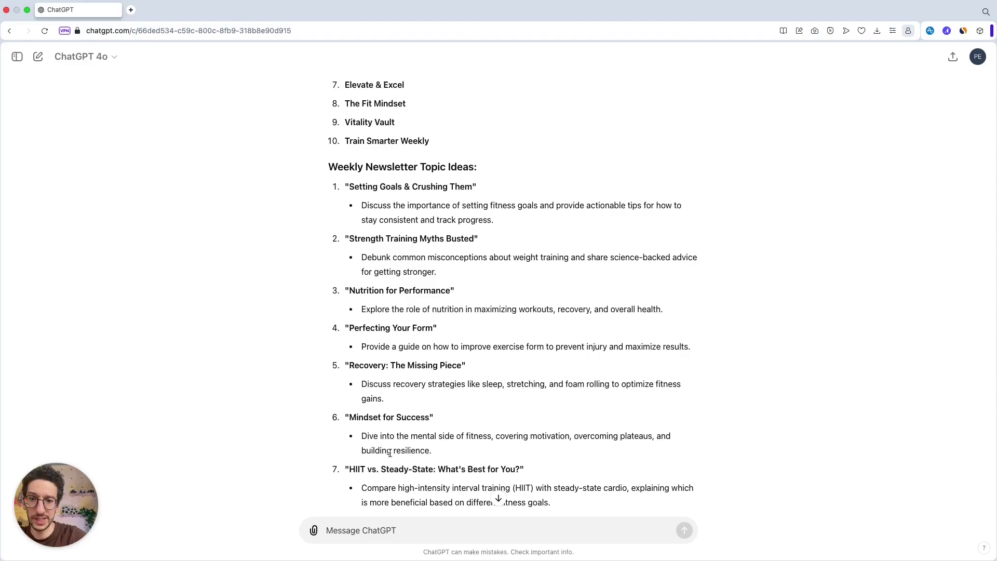
pyautogui.tripleClick(394, 209)
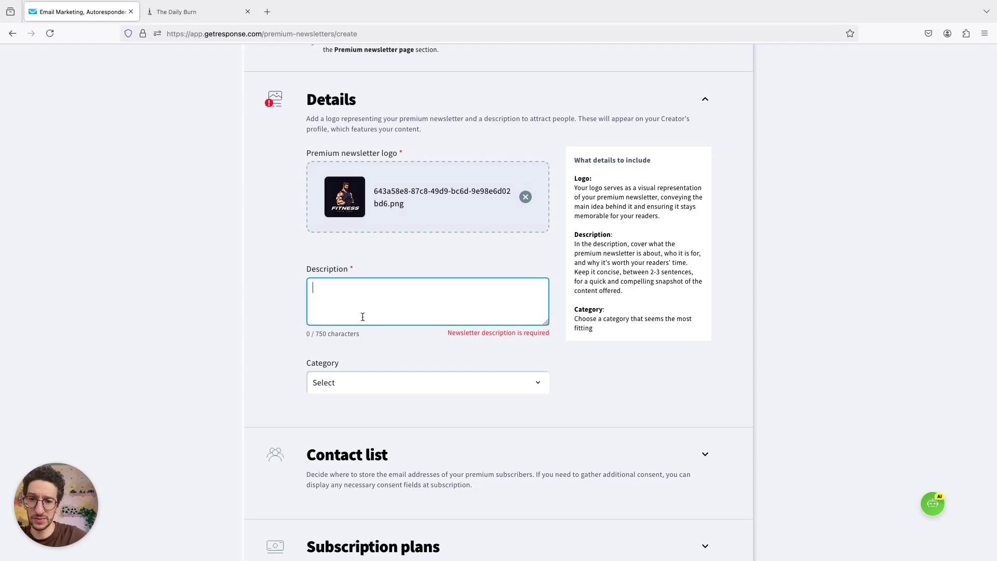
pyautogui.write('Discuss the importance of setting fitness goals and provide actionable tips for how to stay consistent and track progress.')
# - Set the newsletter category to Health
pyautogui.click(407, 388)
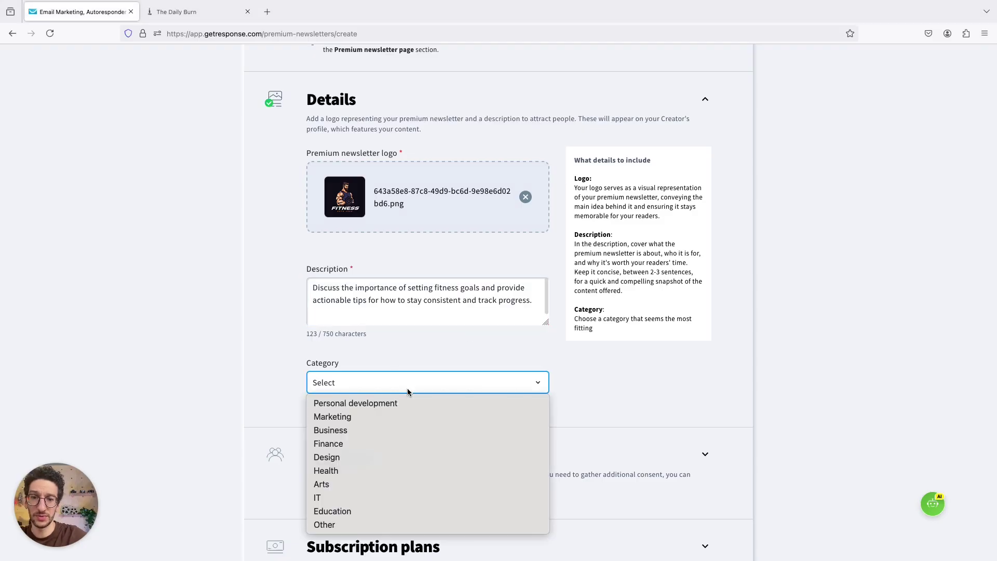
pyautogui.click(349, 470)
pyautogui.scroll(-1, 287, 372)
pyautogui.scroll(-3, 287, 372)
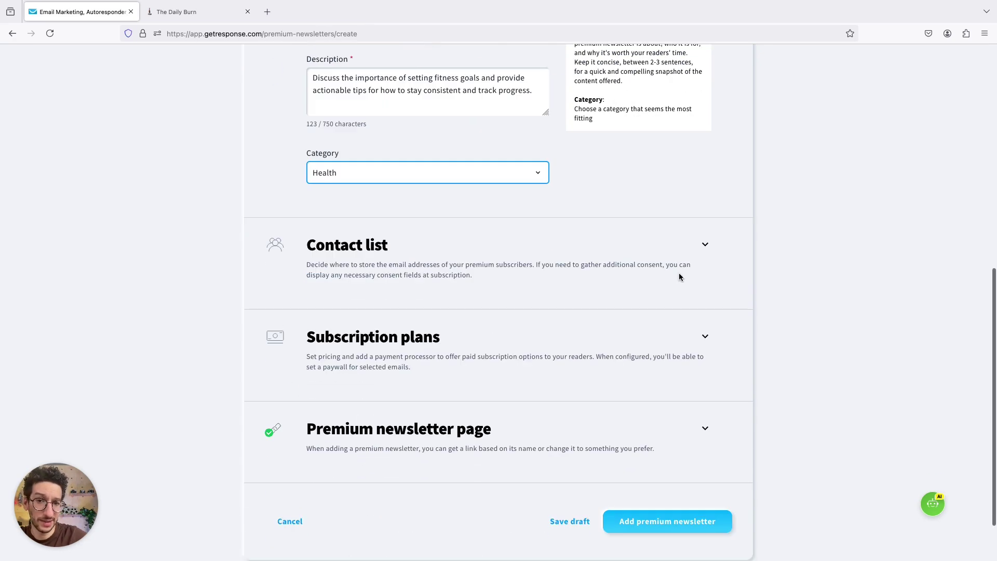
# - Expand the contact list and Subscription plans sections of the form
pyautogui.click(703, 245)
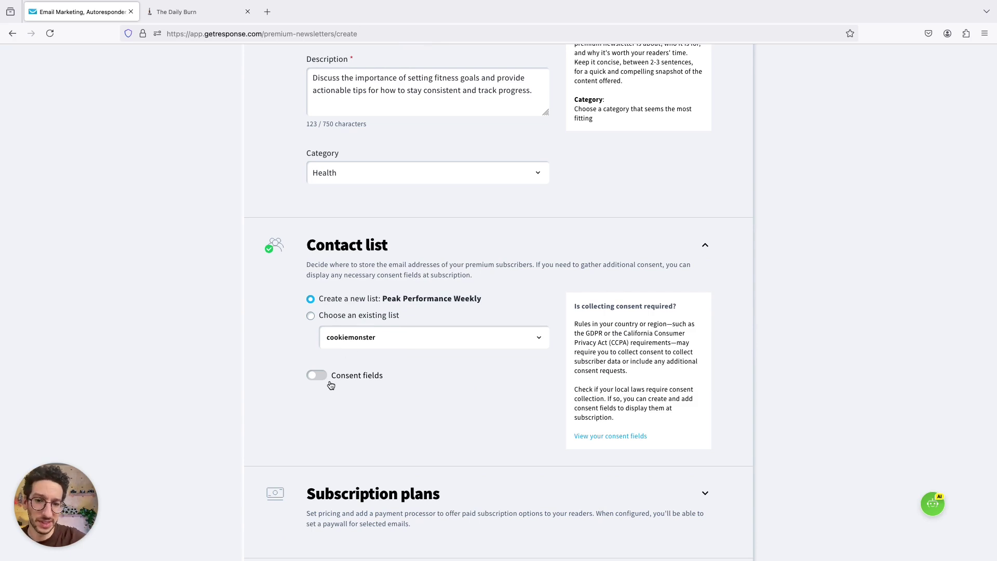
pyautogui.scroll(-4, 276, 371)
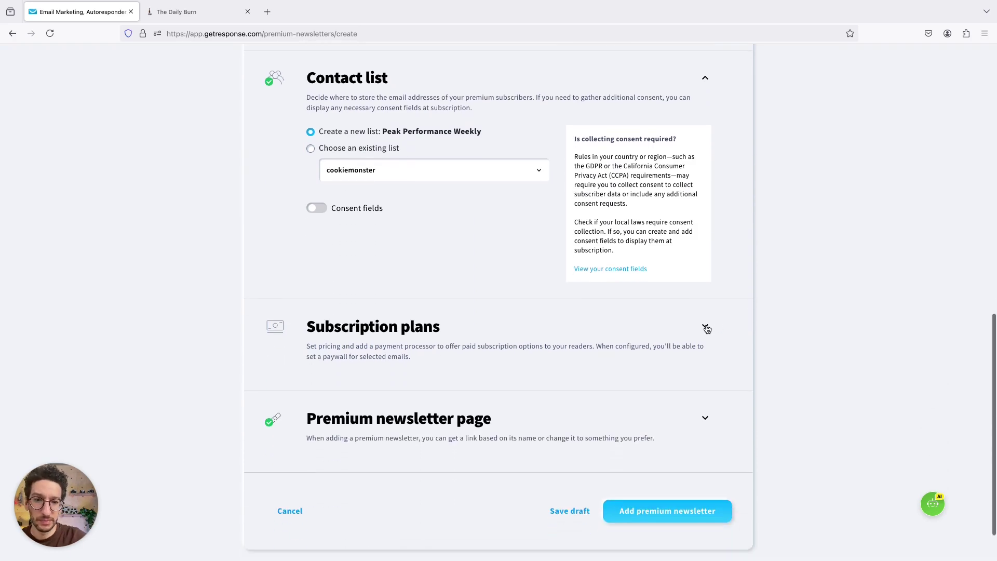
pyautogui.click(705, 325)
pyautogui.scroll(-1, 597, 301)
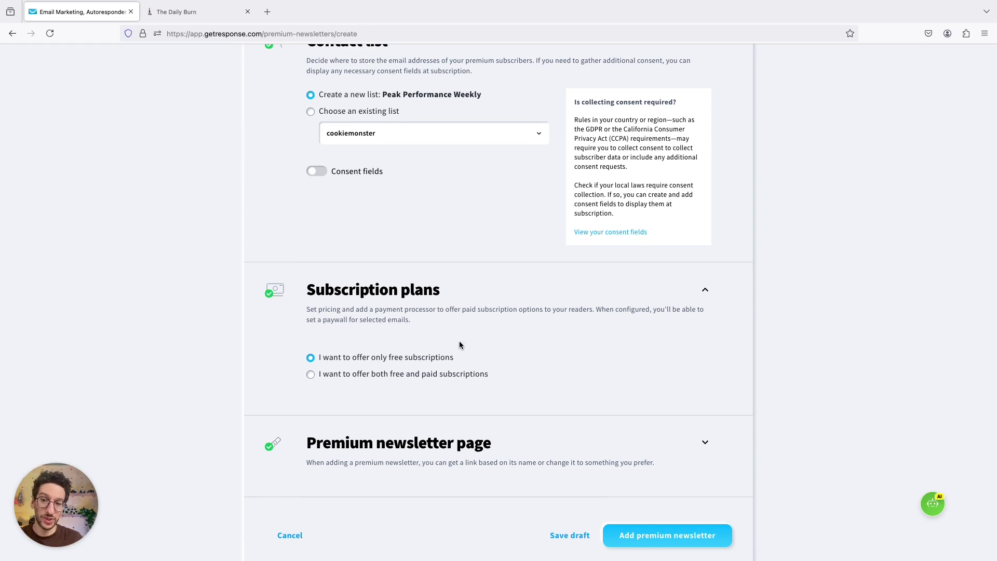
# - Check The Daily Burn page, then return to the Subscription plans section
pyautogui.click(179, 12)
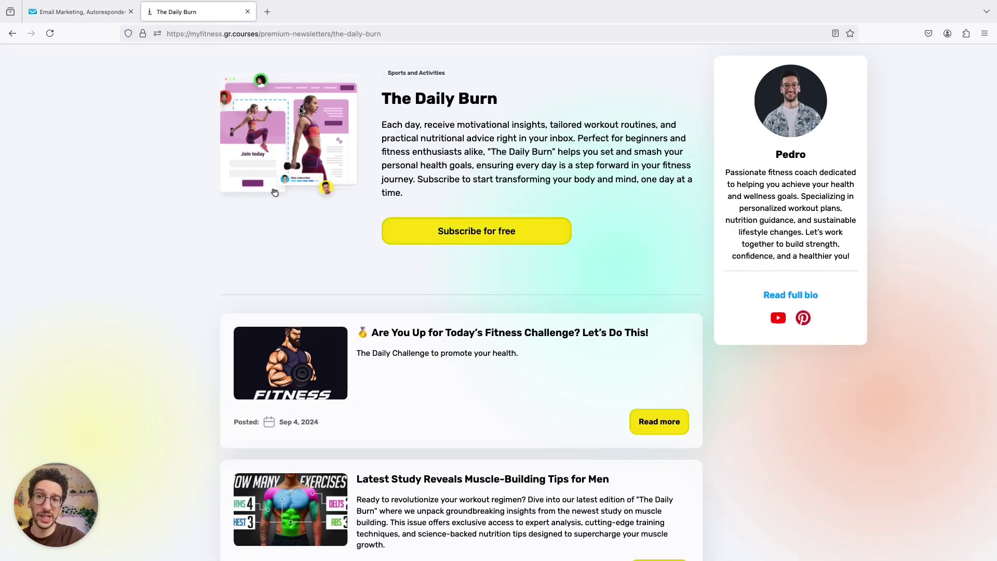
pyautogui.click(81, 15)
pyautogui.scroll(-2, 488, 379)
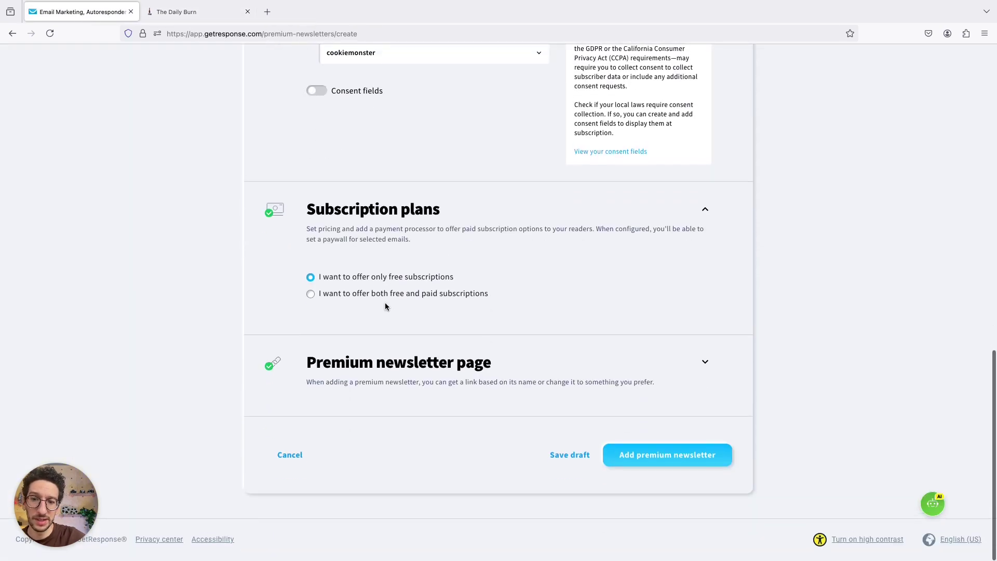
# - Offer both free and paid subscriptions and paste the premium benefits description
pyautogui.click(385, 294)
pyautogui.scroll(-1, 399, 316)
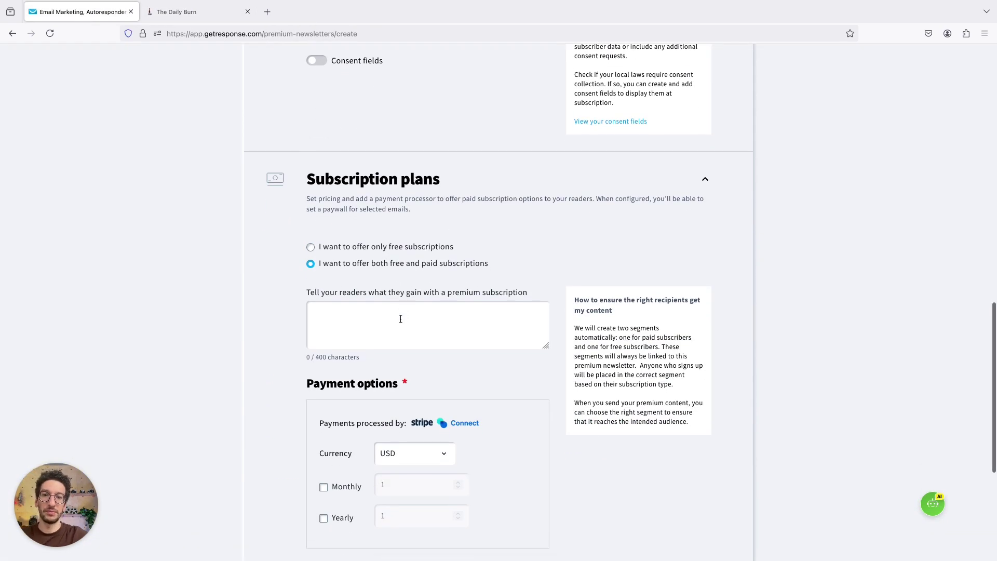
pyautogui.click(400, 318)
pyautogui.write('Discuss the importance of setting fitness goals and provide actionable tips for how to stay consistent and track progress.')
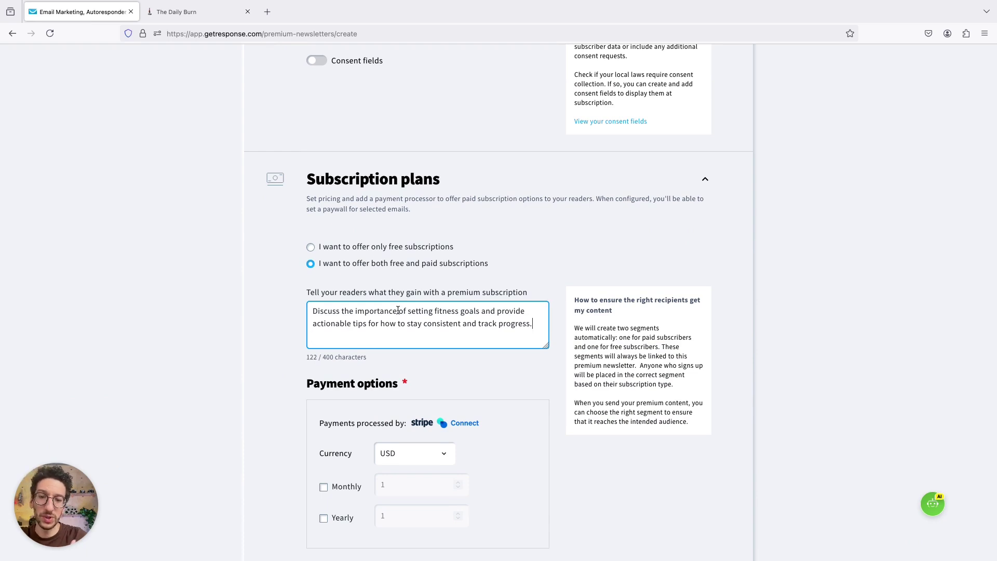
pyautogui.scroll(-4, 405, 359)
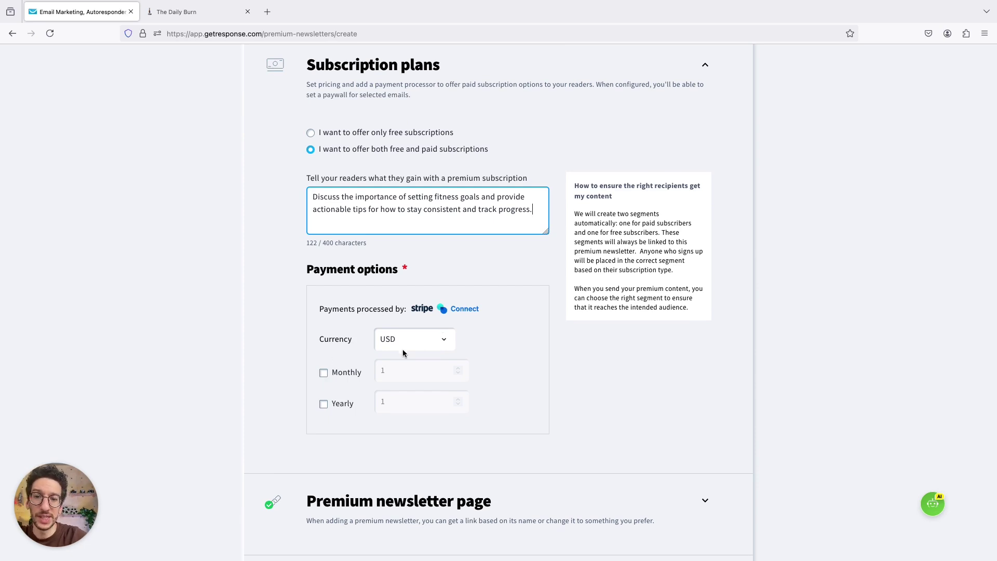
# - Keep USD and set paid prices to 5 monthly and 50 yearly
pyautogui.click(429, 335)
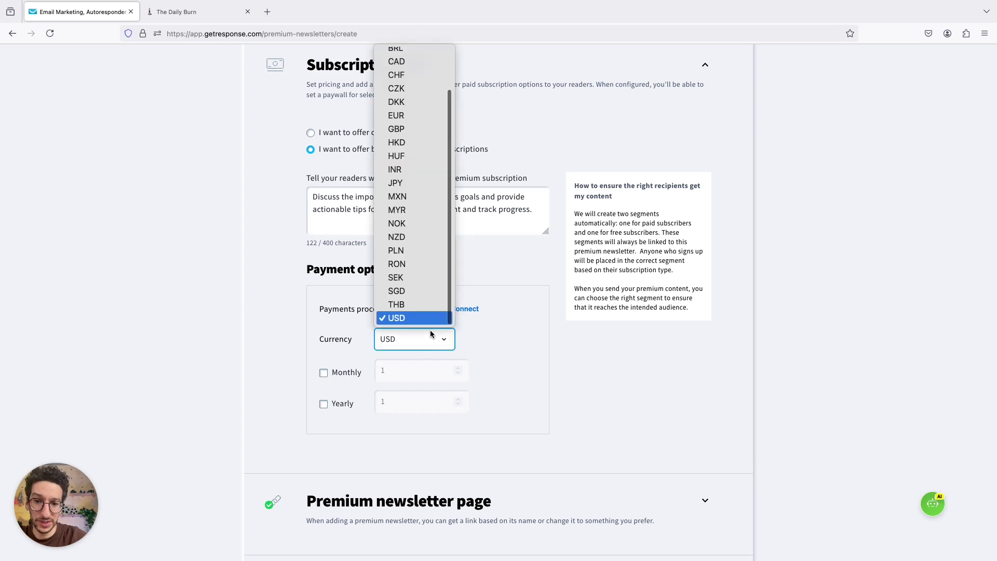
pyautogui.click(400, 316)
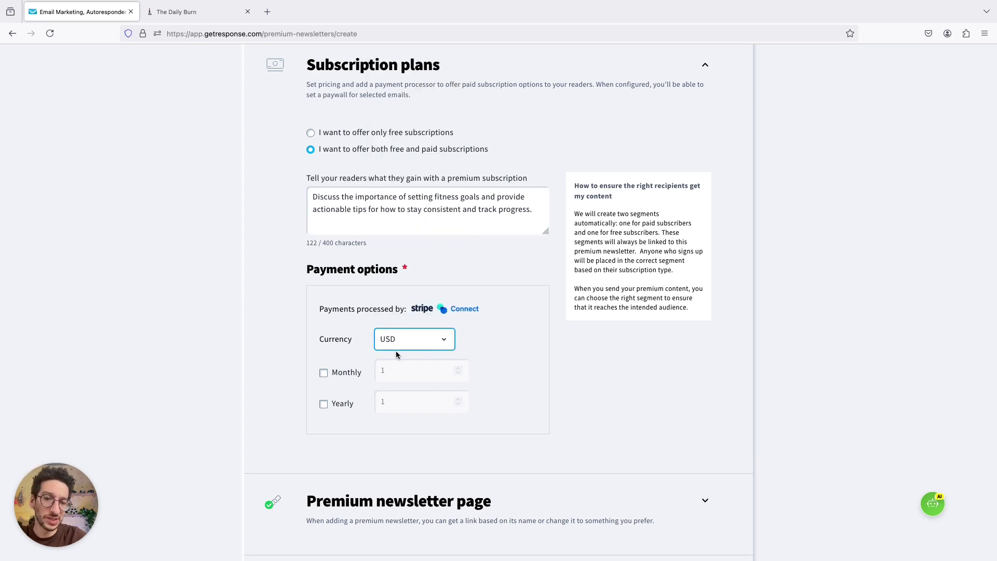
pyautogui.click(324, 372)
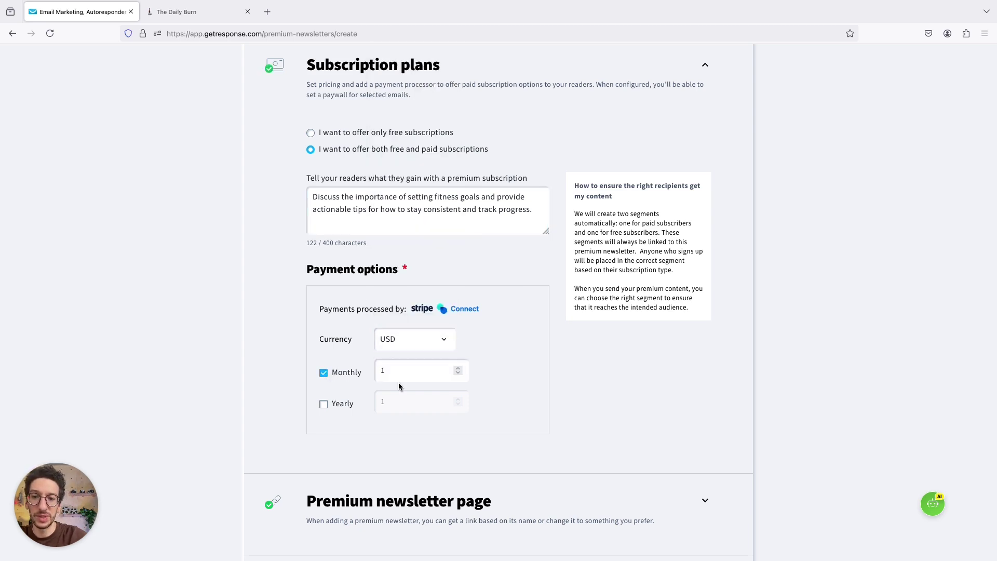
pyautogui.click(398, 373)
pyautogui.press('BackSpace')
pyautogui.write('5')
pyautogui.click(324, 404)
pyautogui.click(391, 404)
pyautogui.press('BackSpace')
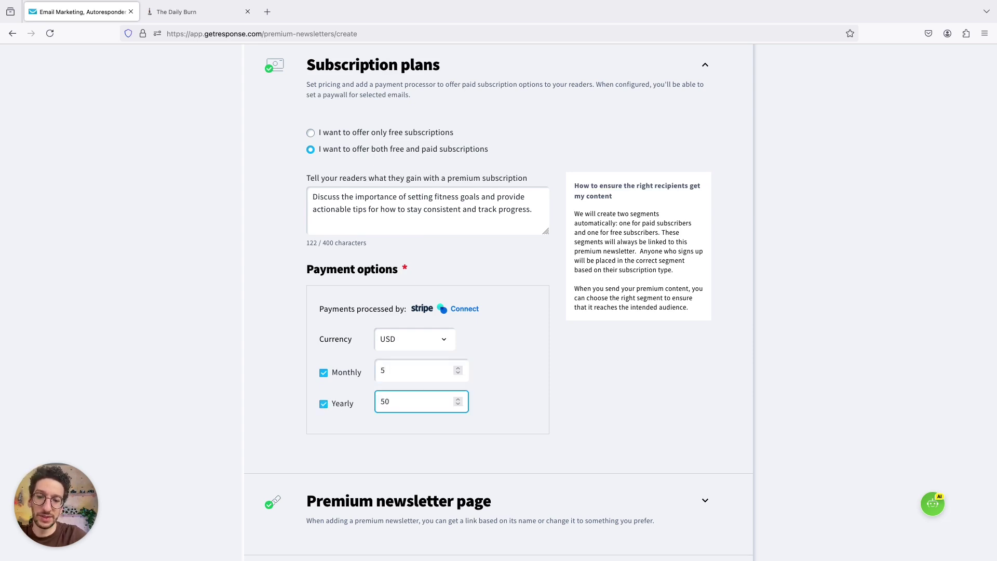
pyautogui.click(254, 422)
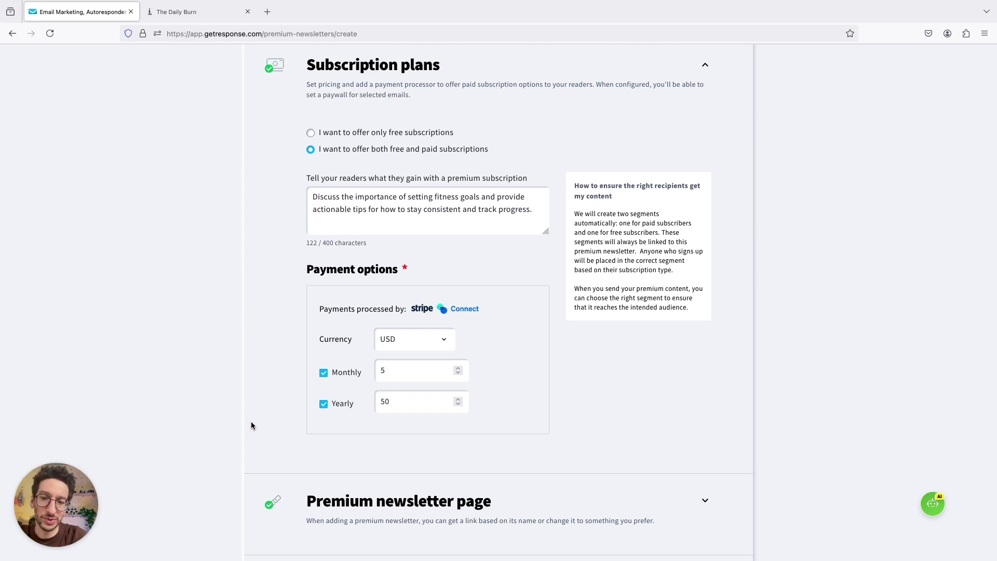
pyautogui.scroll(-5, 240, 408)
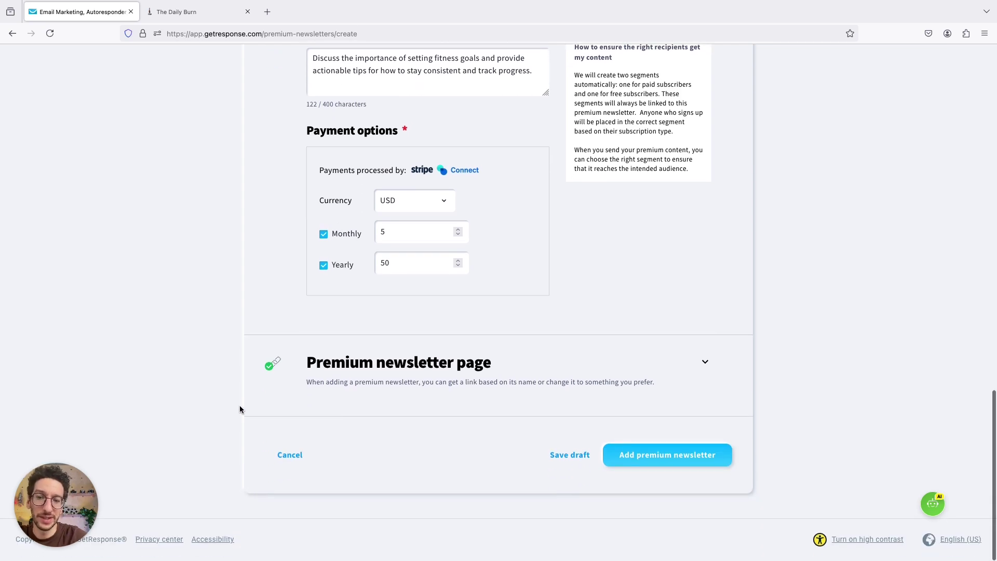
# - Expand the Premium newsletter page settings and paste the newsletter name into the URL slug
pyautogui.click(710, 371)
pyautogui.scroll(-1, 694, 333)
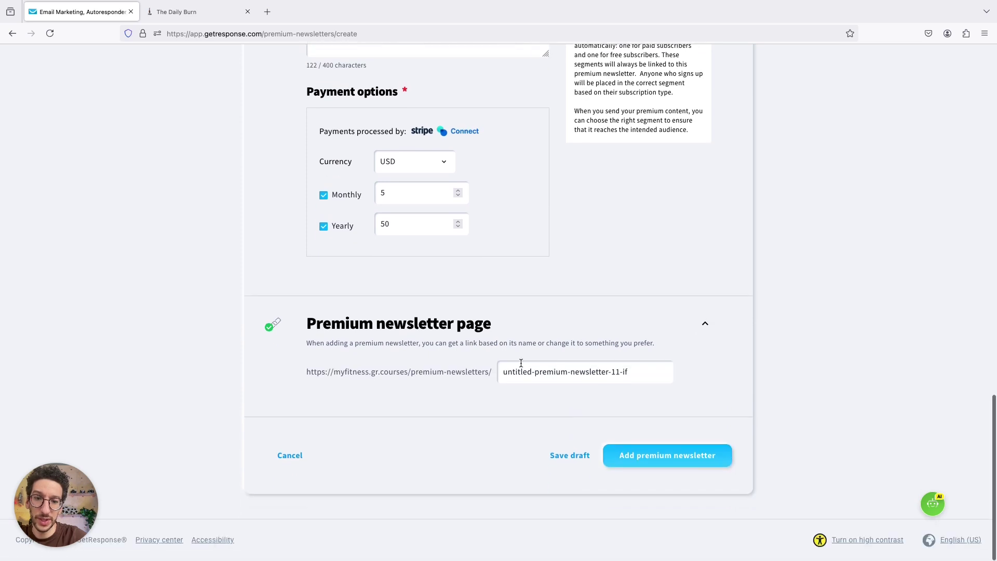
pyautogui.tripleClick(564, 369)
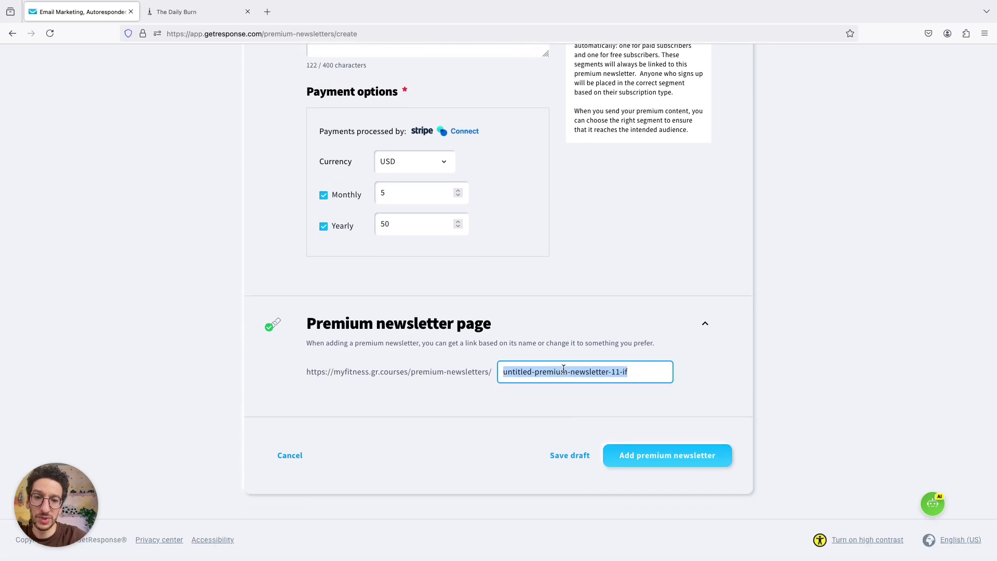
pyautogui.scroll(15, 381, 197)
pyautogui.tripleClick(373, 206)
pyautogui.hotkey('ctrl', 'c')
pyautogui.scroll(-15, 373, 206)
pyautogui.tripleClick(529, 369)
pyautogui.hotkey('ctrl', 'v')
# - Edit the slug to peak-performance-weekly and add the premium newsletter
pyautogui.click(523, 372)
pyautogui.press('BackSpace')
pyautogui.write('-')
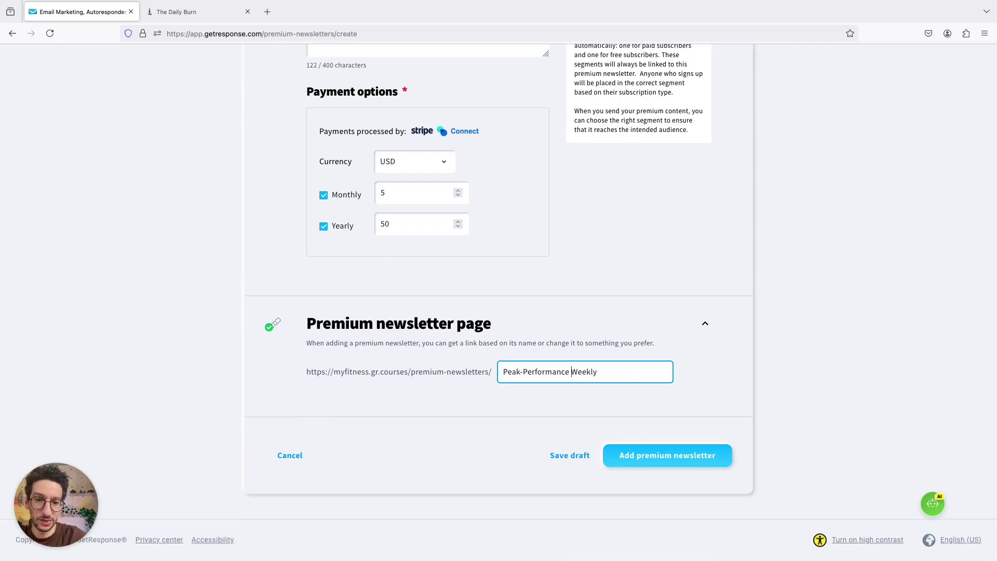
pyautogui.press('BackSpace')
pyautogui.write('-')
pyautogui.press('BackSpace')
pyautogui.write('w')
pyautogui.click(523, 372)
pyautogui.press('Delete')
pyautogui.write('p')
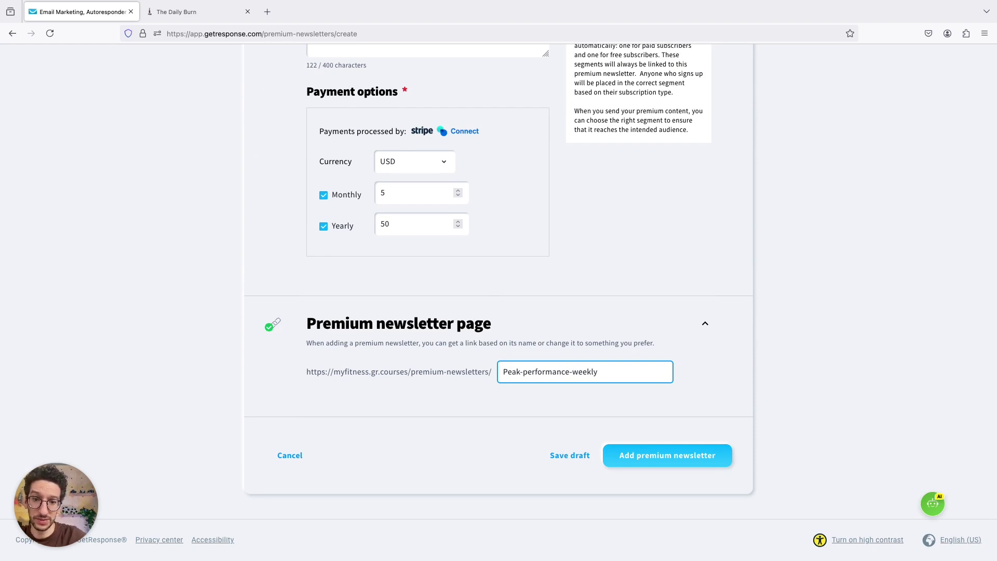
pyautogui.click(503, 371)
pyautogui.press('Delete')
pyautogui.write('p')
pyautogui.click(700, 464)
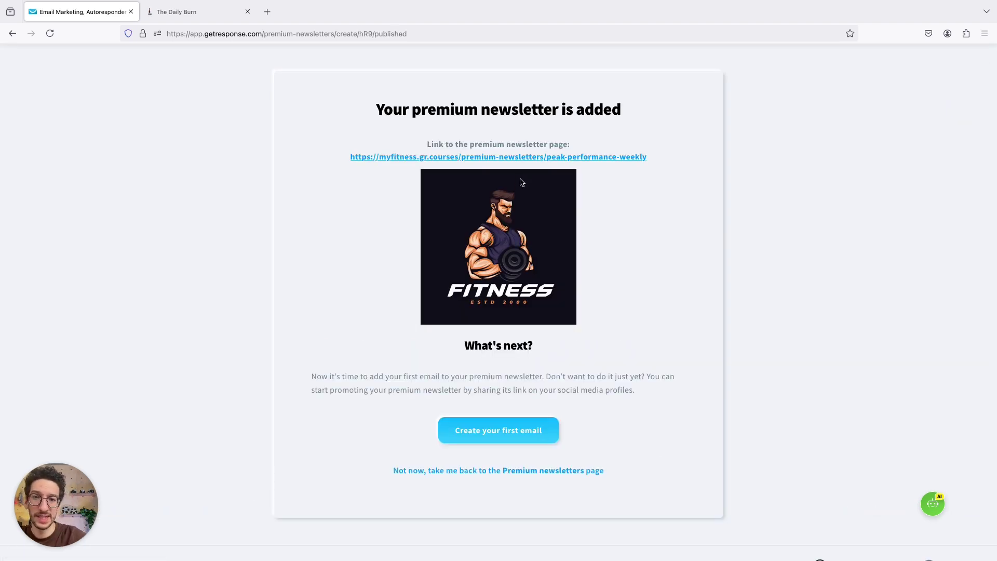
# - Open the new newsletter's public page and log out of the creator hub
pyautogui.click(522, 157)
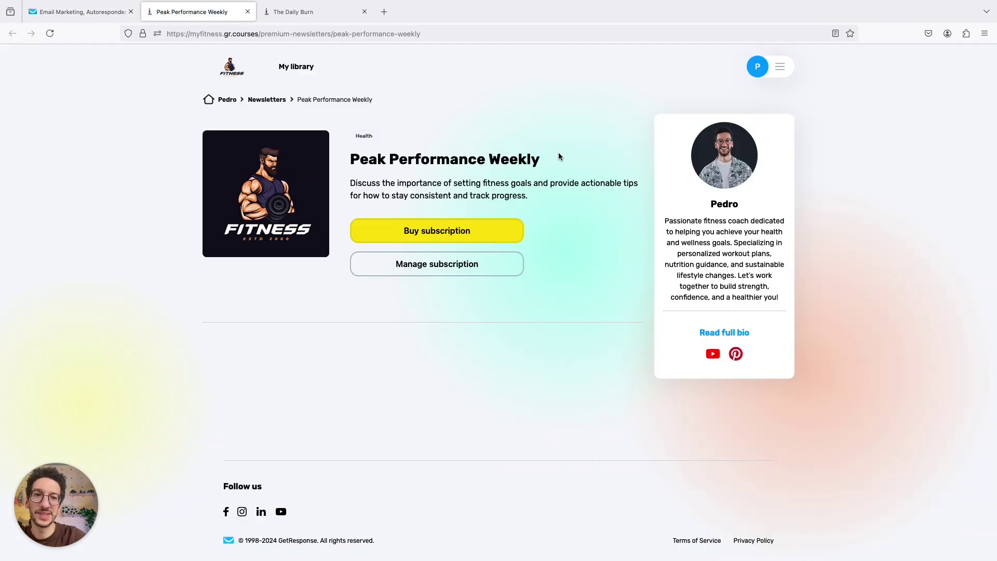
pyautogui.click(783, 70)
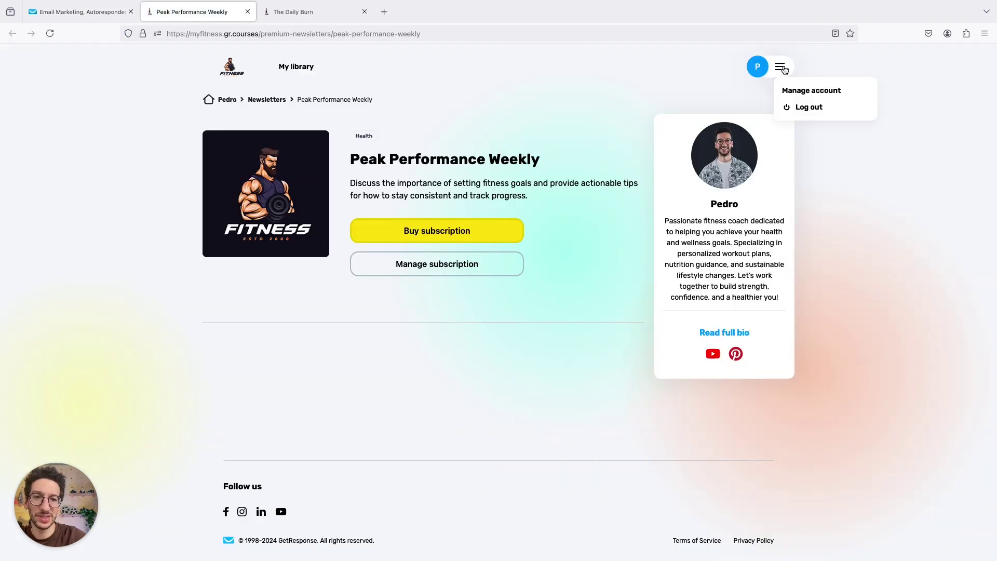
pyautogui.click(799, 105)
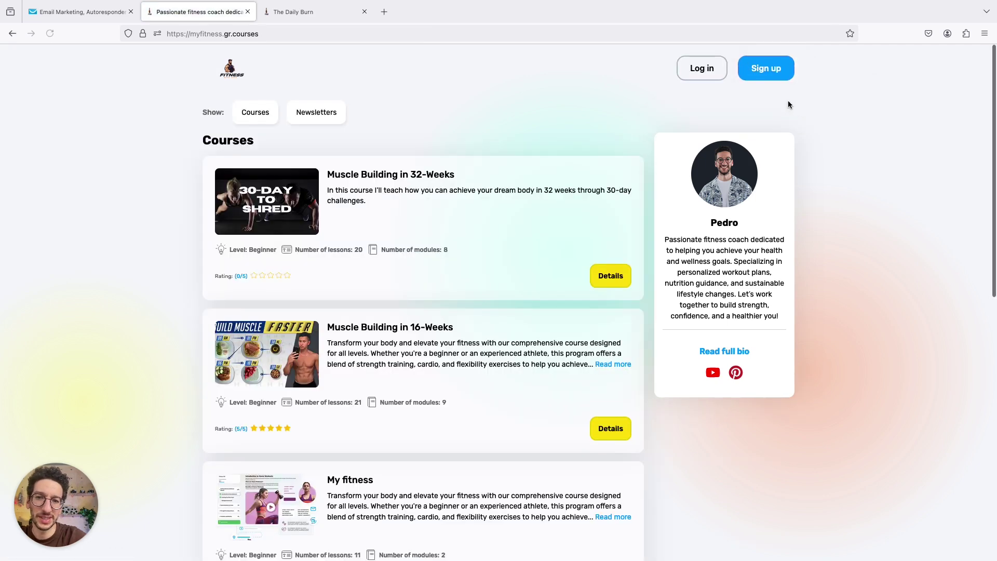
# - As a visitor, view Peak Performance Weekly's subscription plans, pick USD 5/month, then return home
pyautogui.scroll(-8, 535, 151)
pyautogui.scroll(-3, 526, 158)
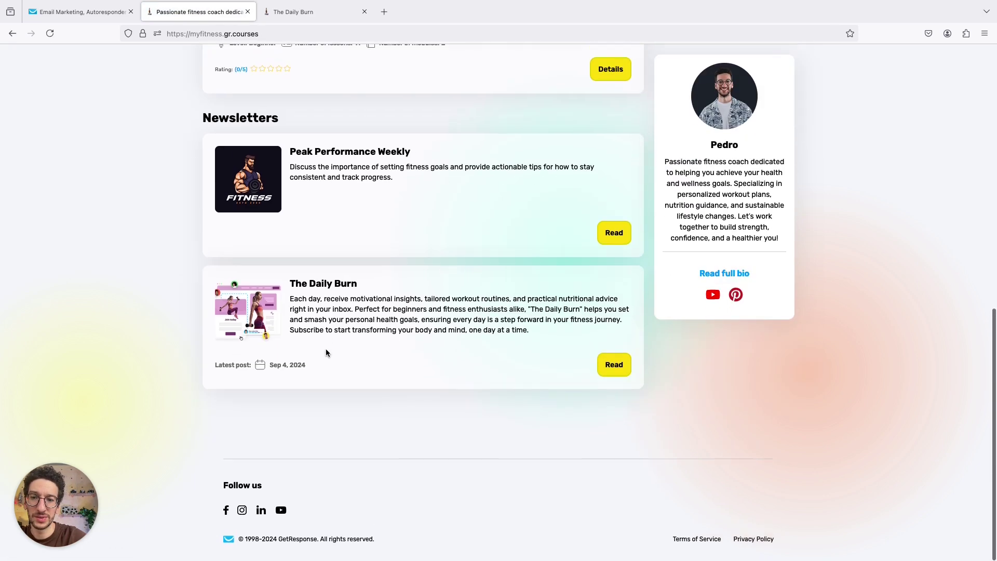
pyautogui.click(615, 232)
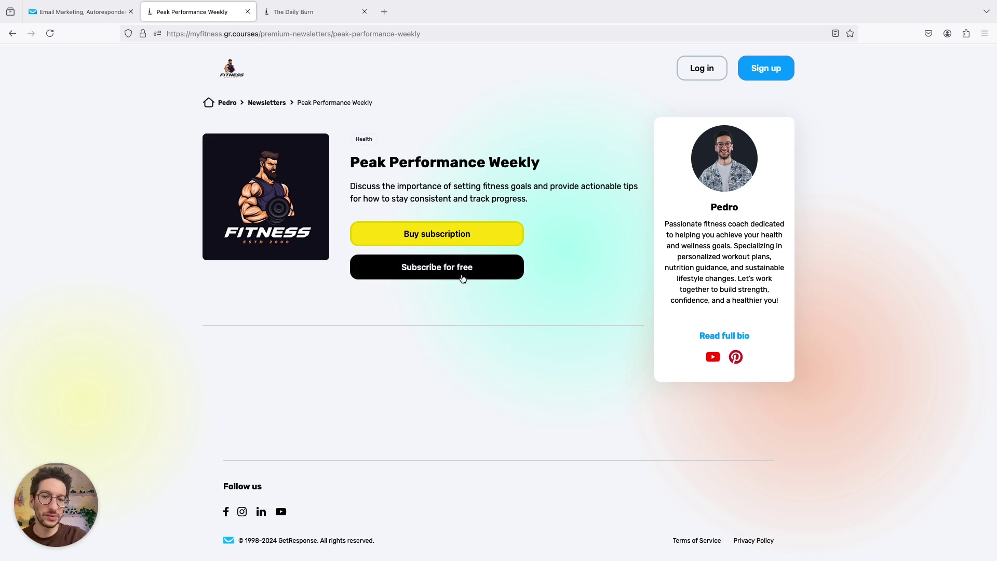
pyautogui.click(437, 237)
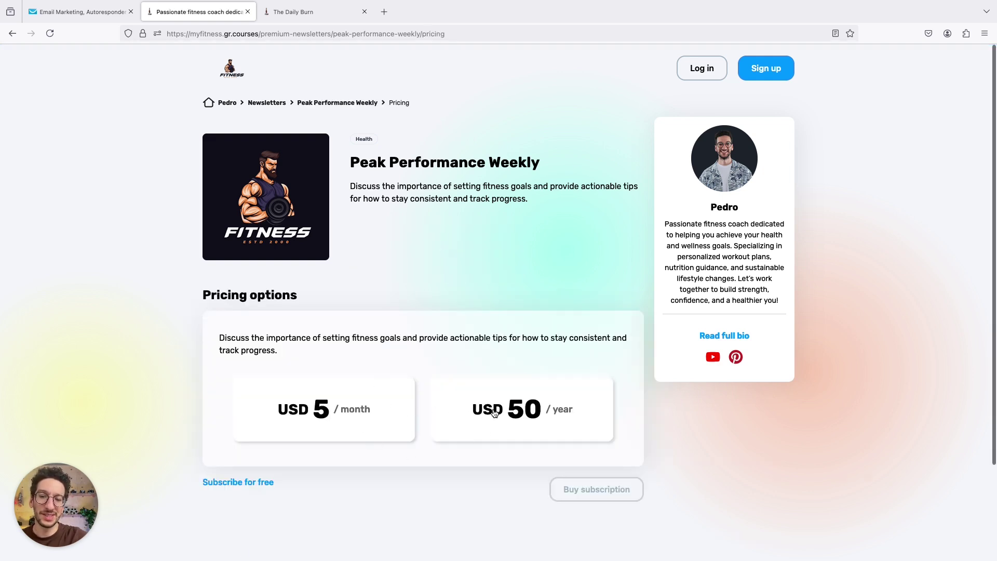
pyautogui.click(369, 408)
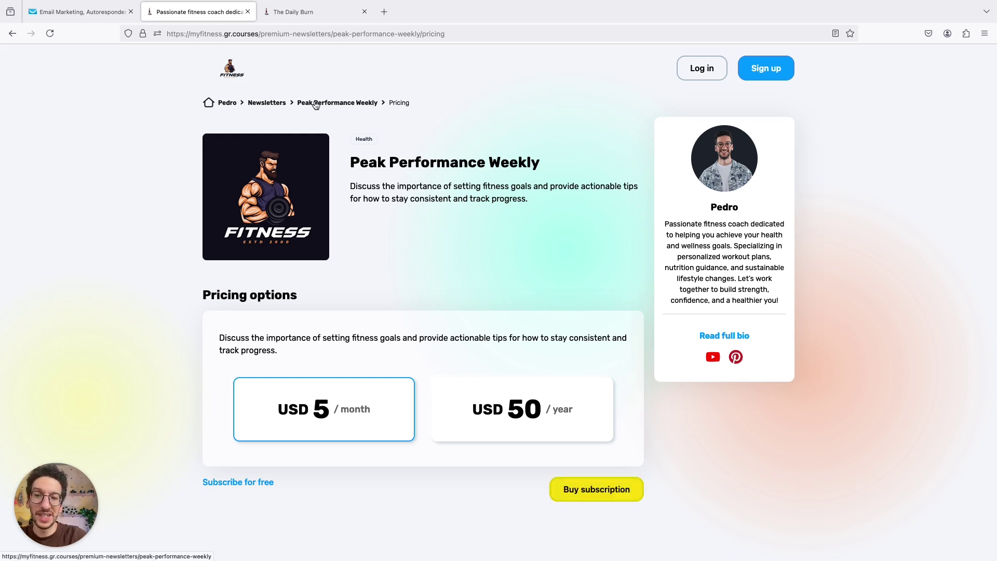
pyautogui.click(229, 104)
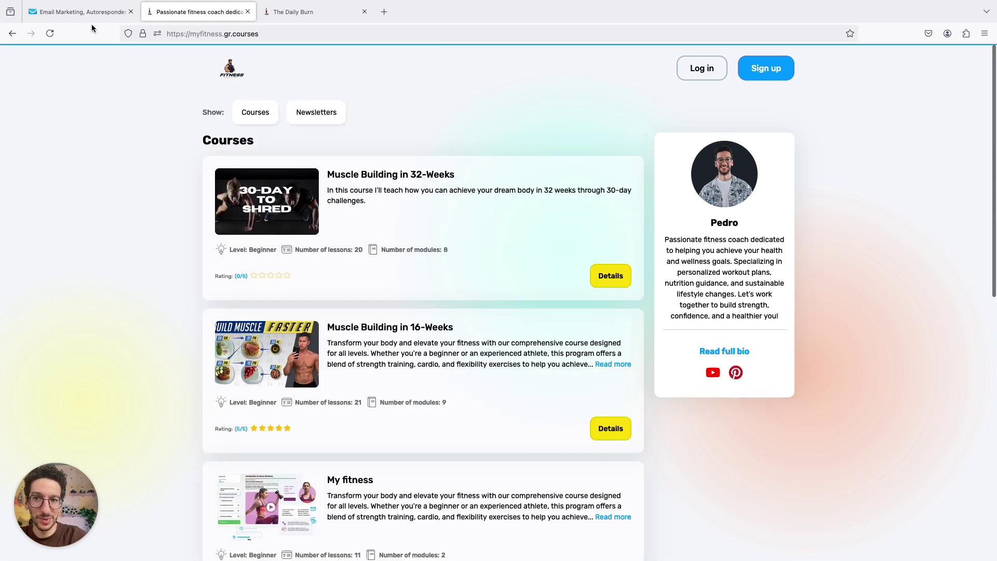
# - Review the ChatGPT fitness topic ideas, selecting the 'Mindset for Success' title, then return to GetResponse
pyautogui.click(86, 12)
pyautogui.scroll(1, 137, 176)
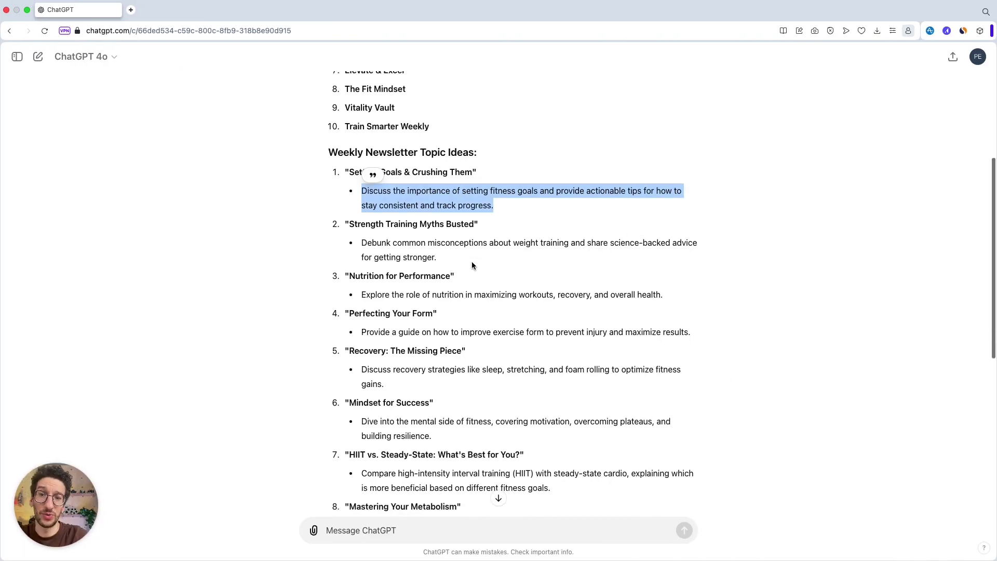
pyautogui.click(472, 265)
pyautogui.scroll(-2, 472, 265)
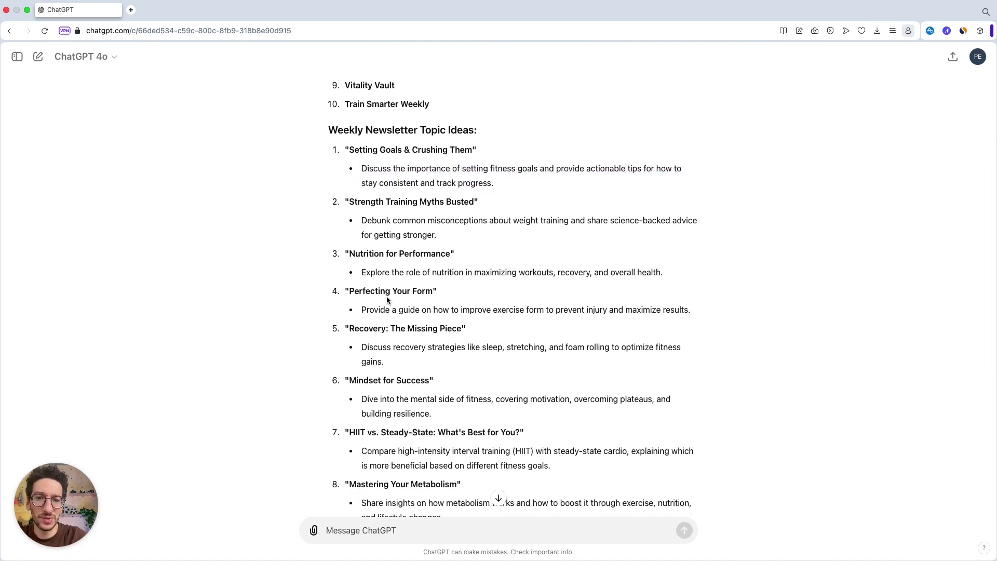
pyautogui.scroll(-1, 387, 298)
pyautogui.scroll(-2, 387, 298)
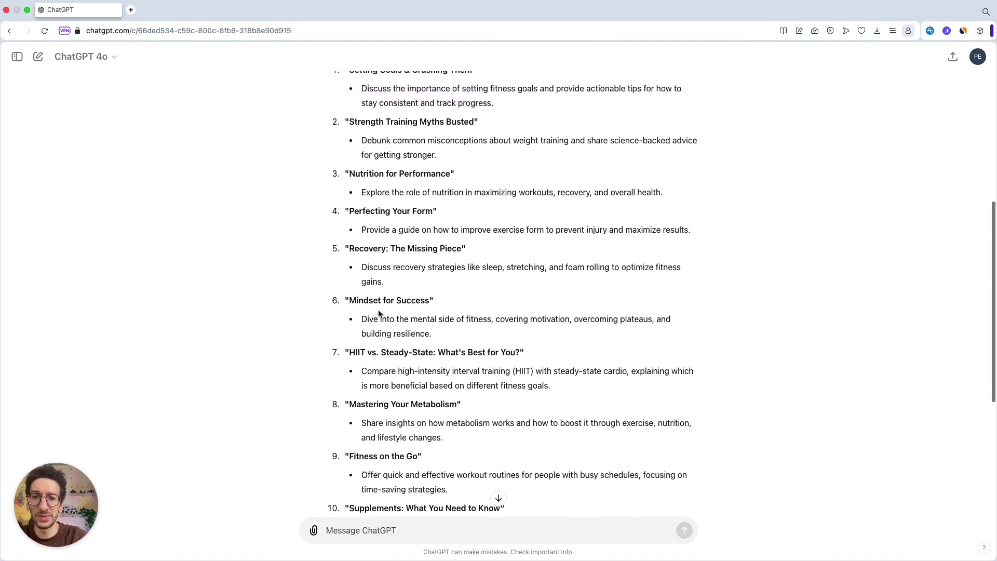
pyautogui.moveTo(347, 300); pyautogui.dragTo(430, 305)
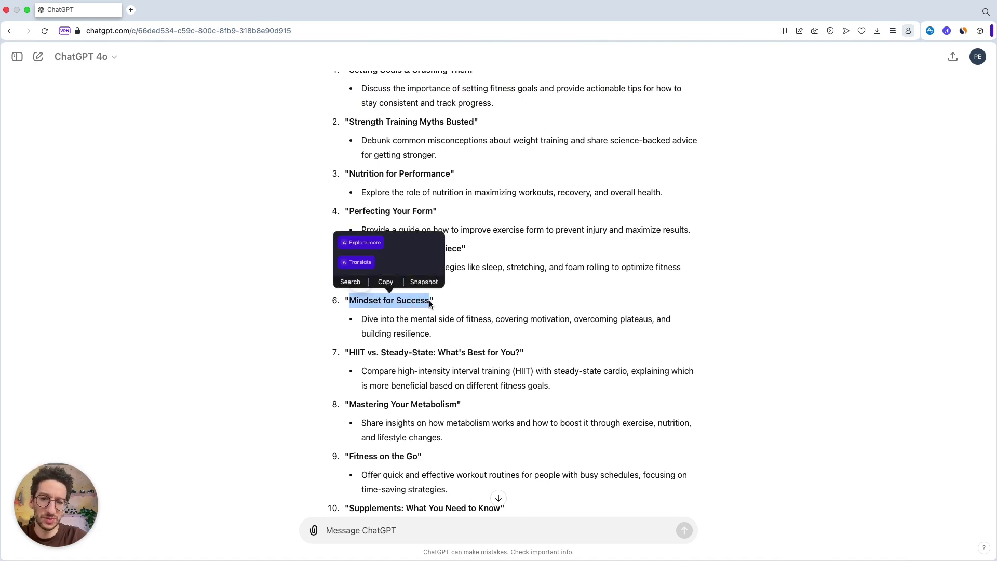
pyautogui.click(385, 322)
pyautogui.scroll(-5, 384, 323)
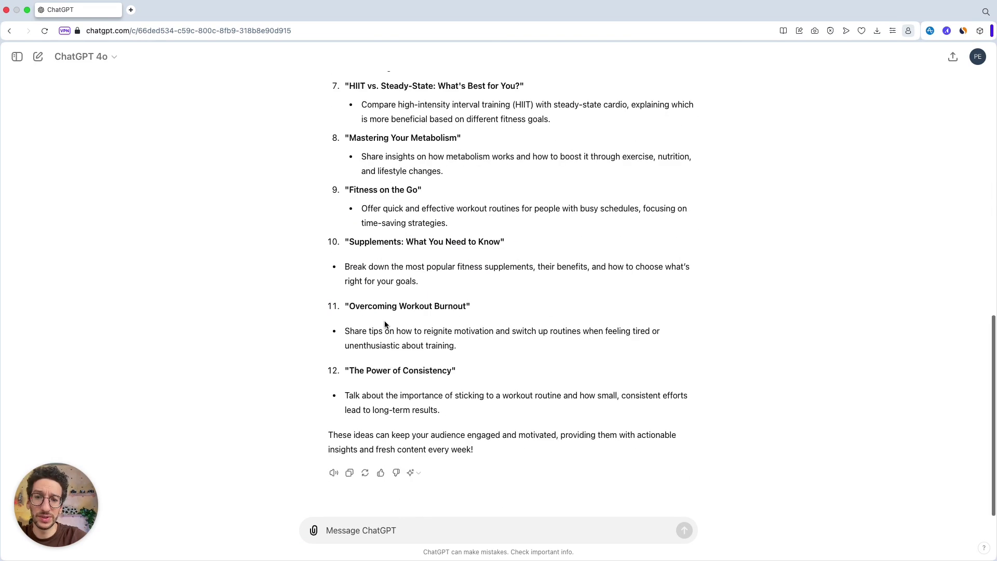
pyautogui.scroll(5, 384, 323)
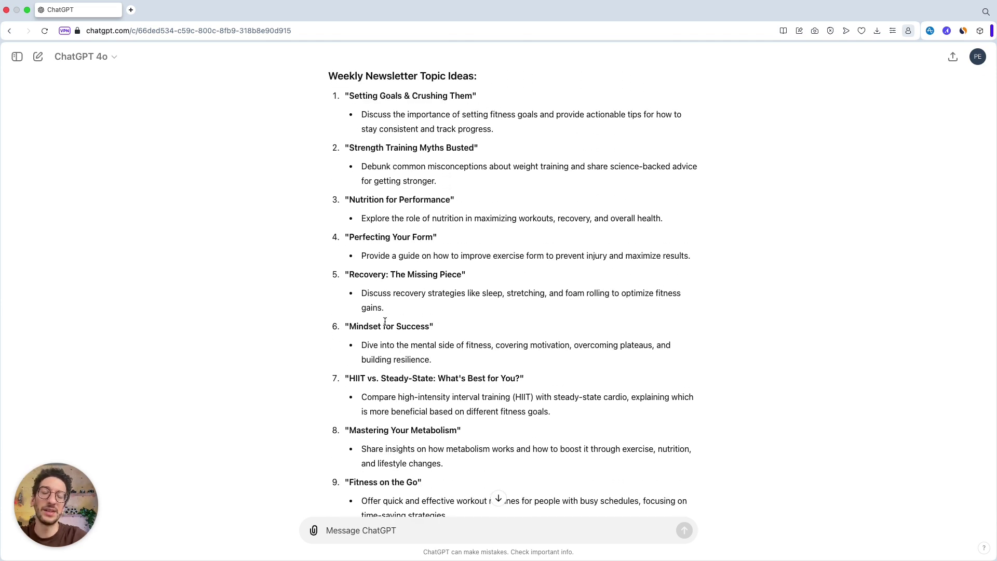
pyautogui.hotkey('ctrl', 'Left')
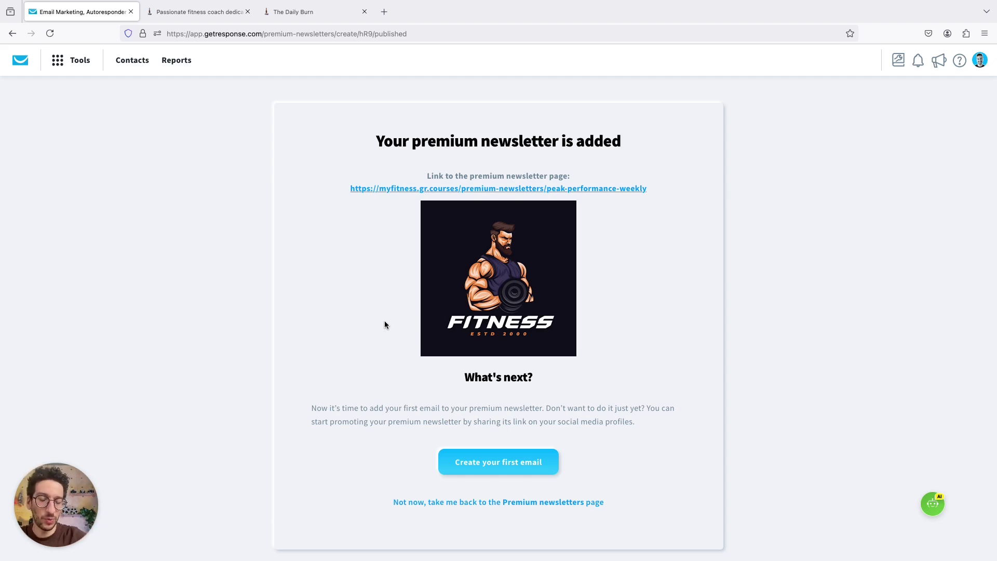
# - Go to Tools > Premium newsletters and open Peak Performance Weekly's row actions
pyautogui.click(67, 59)
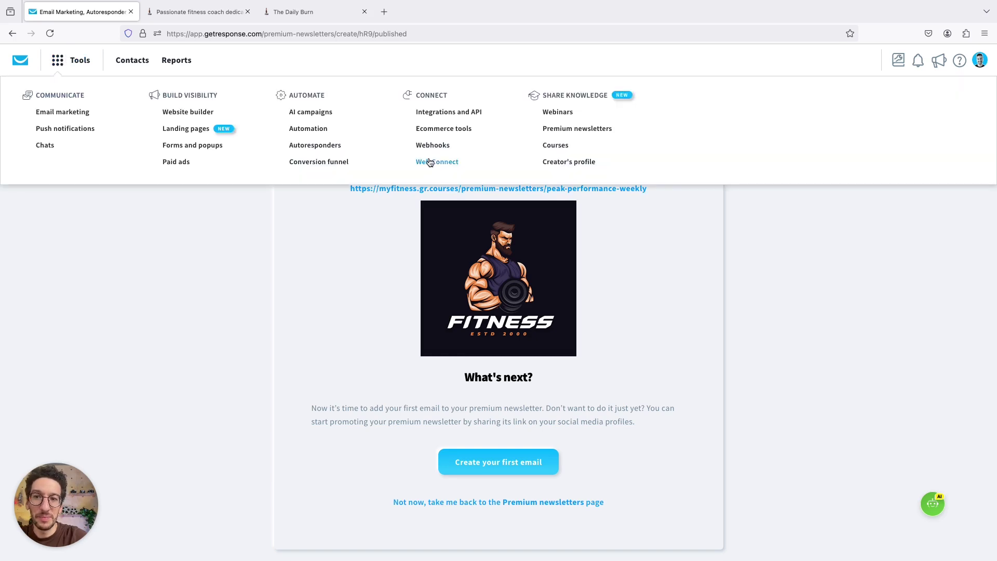
pyautogui.click(553, 127)
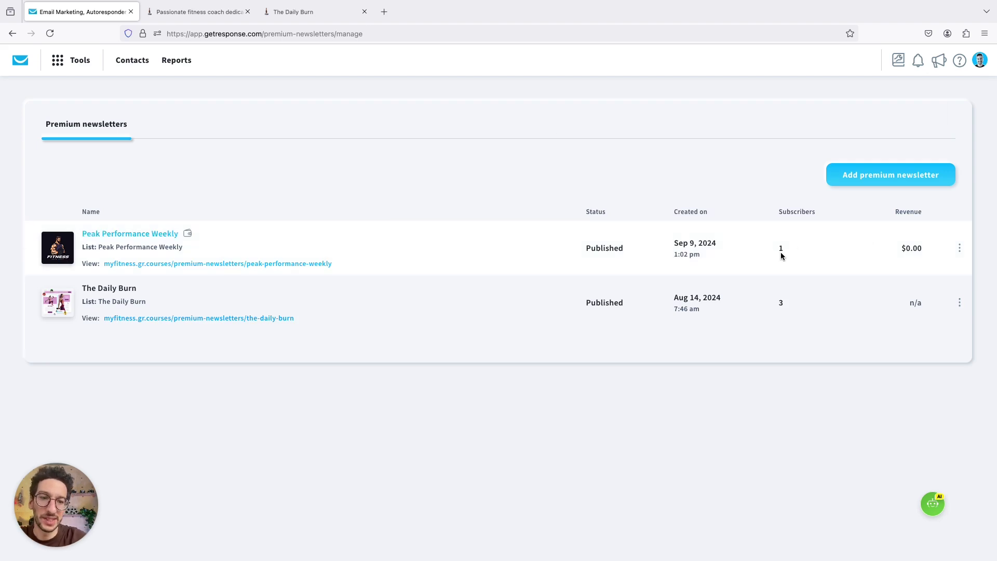
pyautogui.click(959, 247)
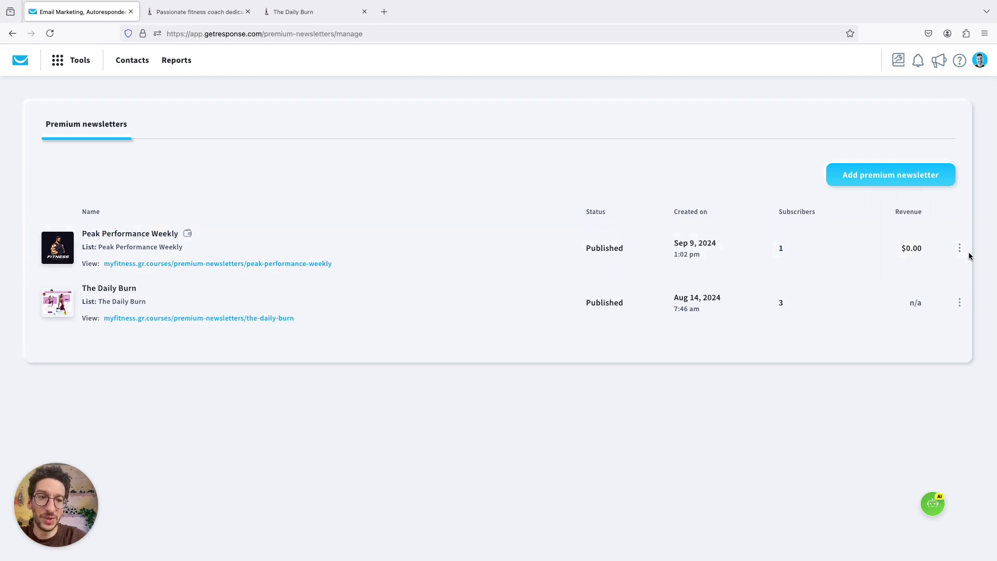
# - Create a new email from Peak Performance Weekly's menu, attached to that premium newsletter
pyautogui.click(958, 247)
pyautogui.click(896, 202)
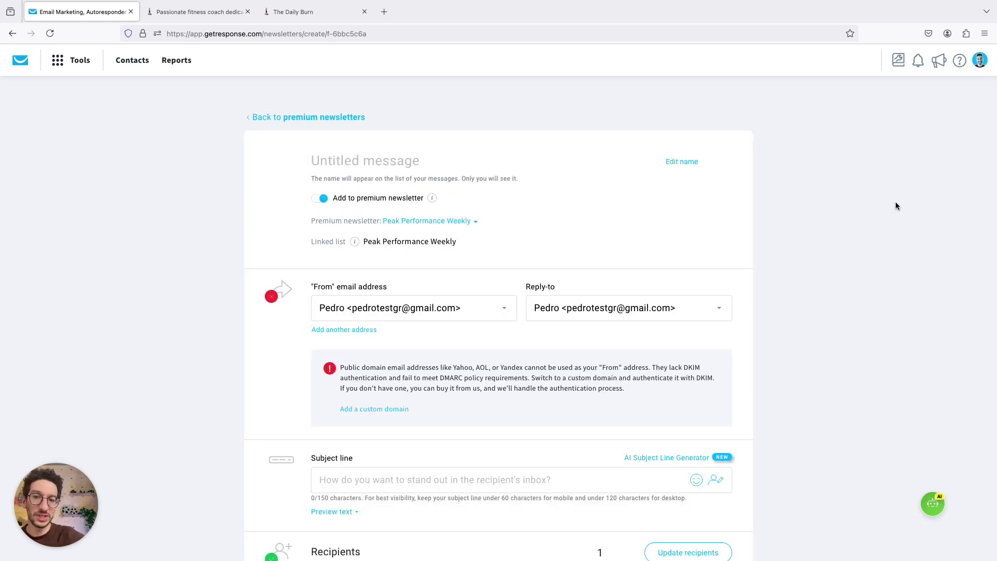
pyautogui.scroll(5, 340, 155)
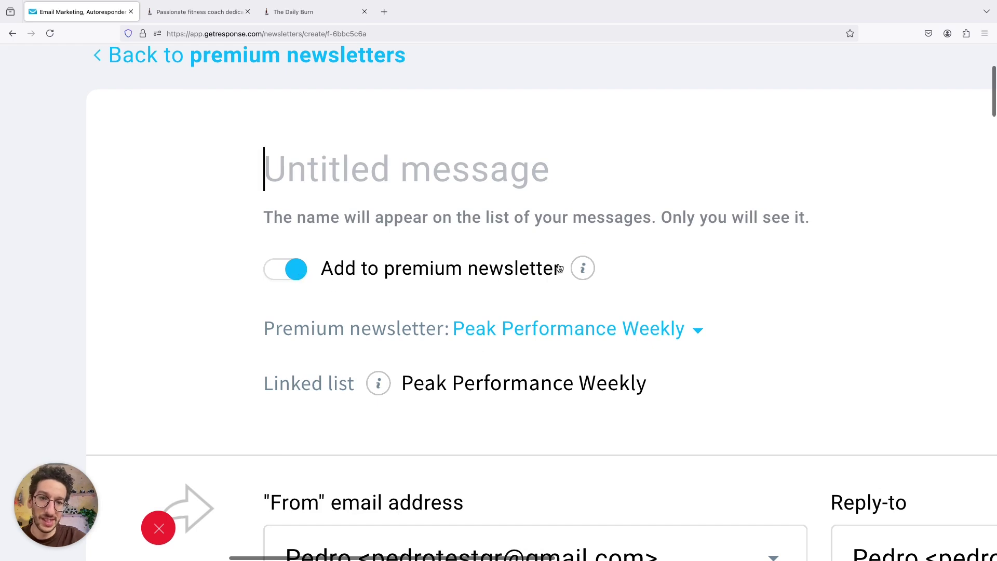
pyautogui.moveTo(581, 268)
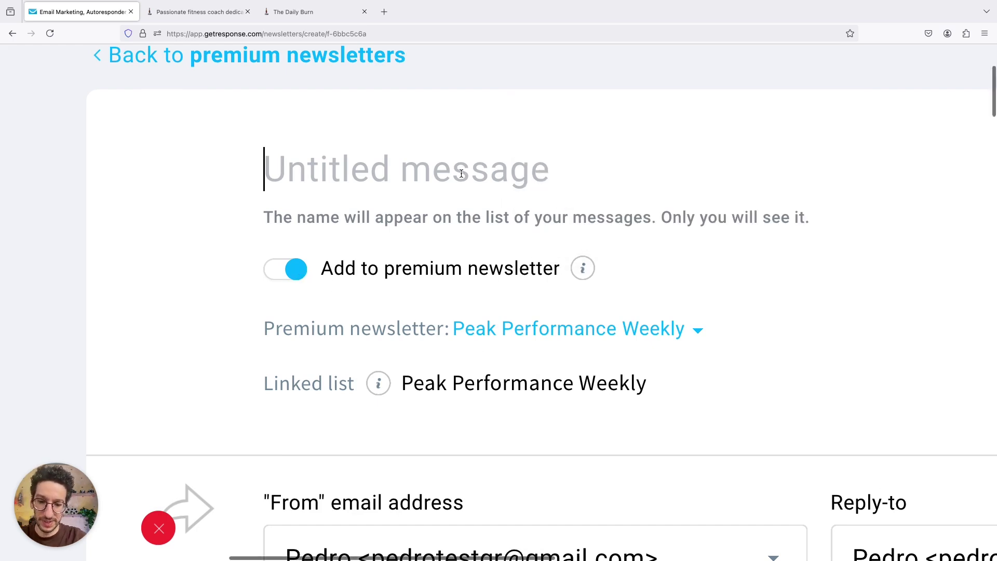
pyautogui.scroll(-3, 460, 174)
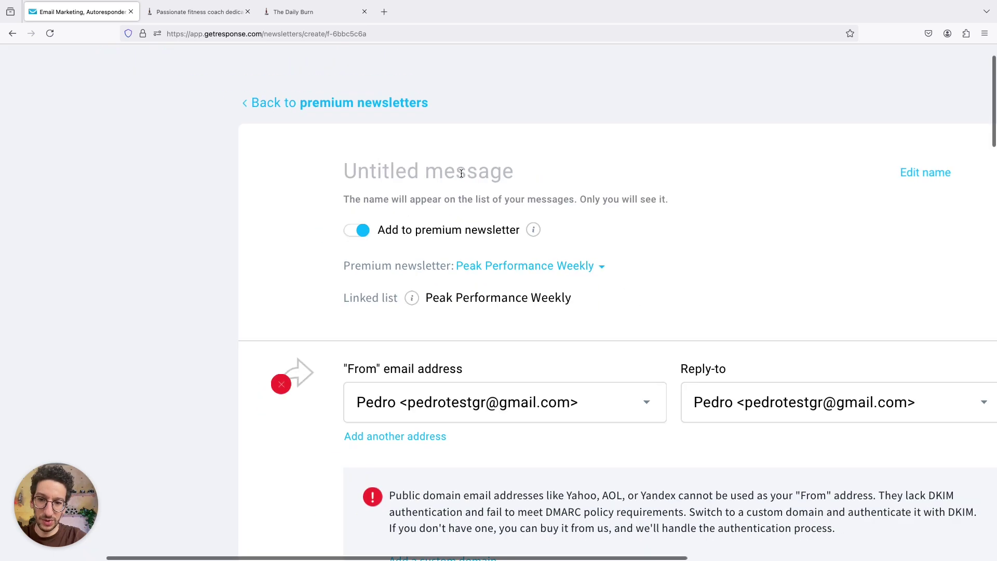
pyautogui.click(592, 271)
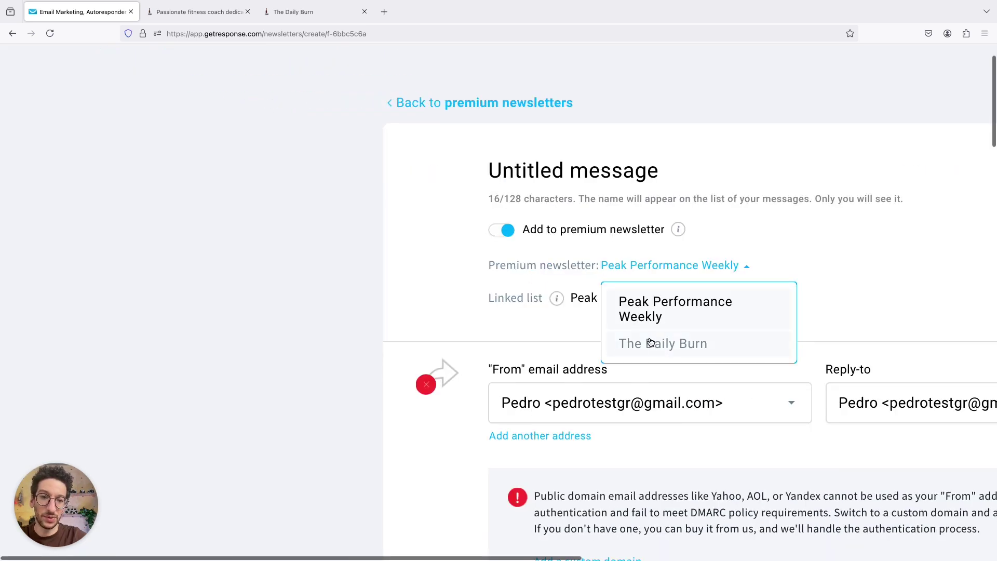
pyautogui.click(647, 306)
# - Rename the message to 'Mindset for Success #1'
pyautogui.tripleClick(388, 163)
pyautogui.write('Peak Performance Weekly')
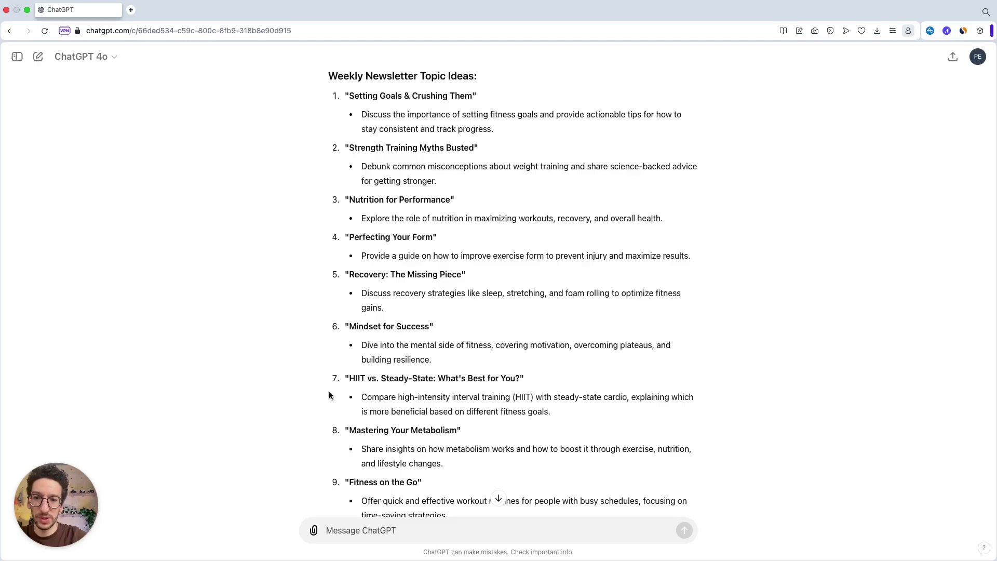
pyautogui.moveTo(349, 326); pyautogui.dragTo(430, 330)
pyautogui.hotkey('ctrl', 'c')
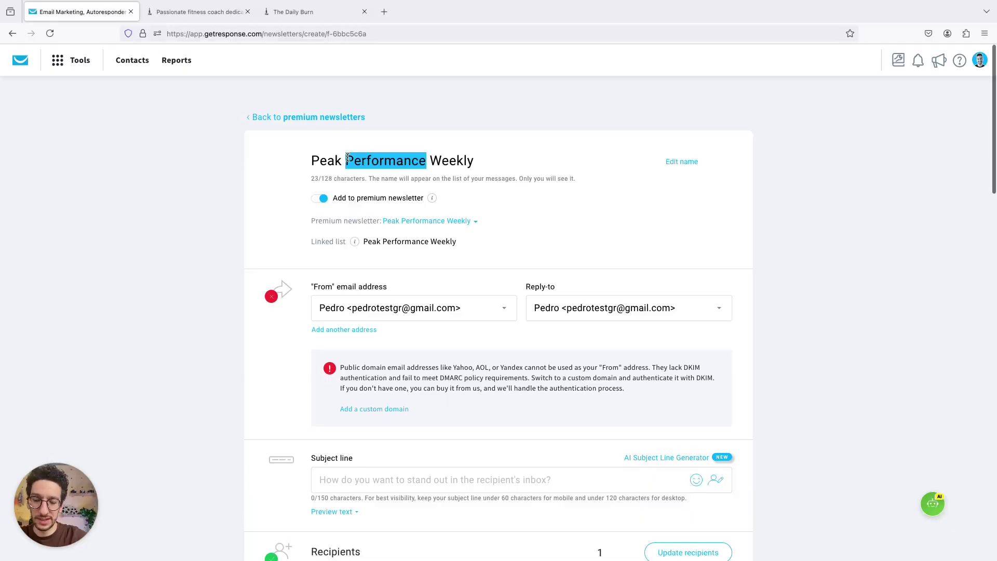
pyautogui.tripleClick(348, 158)
pyautogui.hotkey('ctrl', 'v')
pyautogui.write('#')
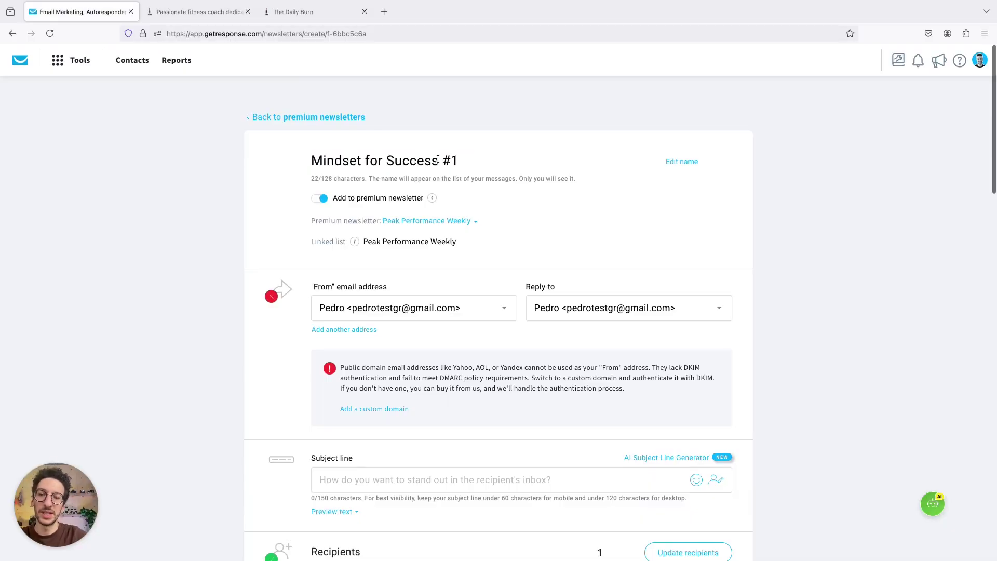
pyautogui.write('1')
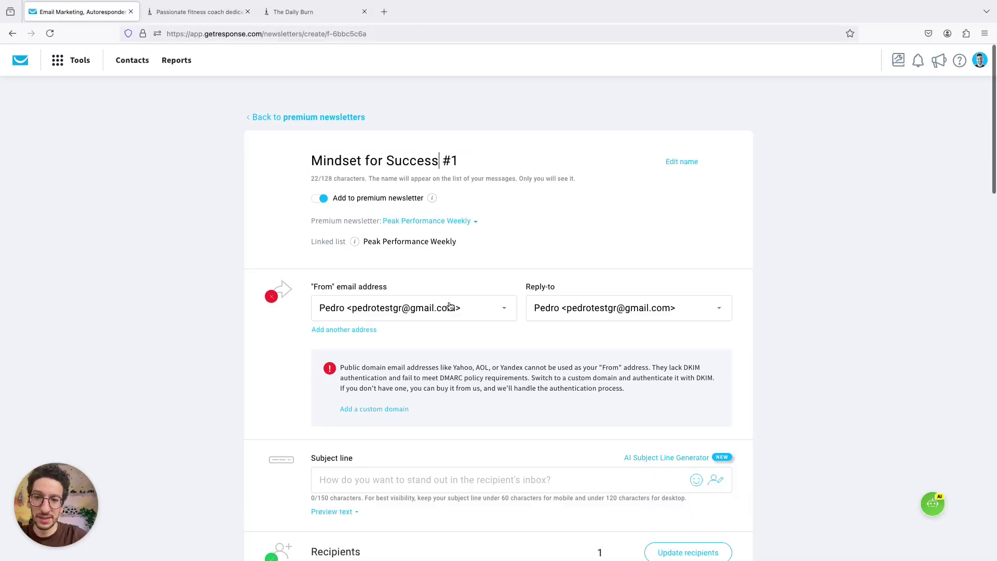
# - Send from the getresponse.com company address with subject line 'Test'
pyautogui.click(450, 308)
pyautogui.click(392, 383)
pyautogui.scroll(-3, 342, 332)
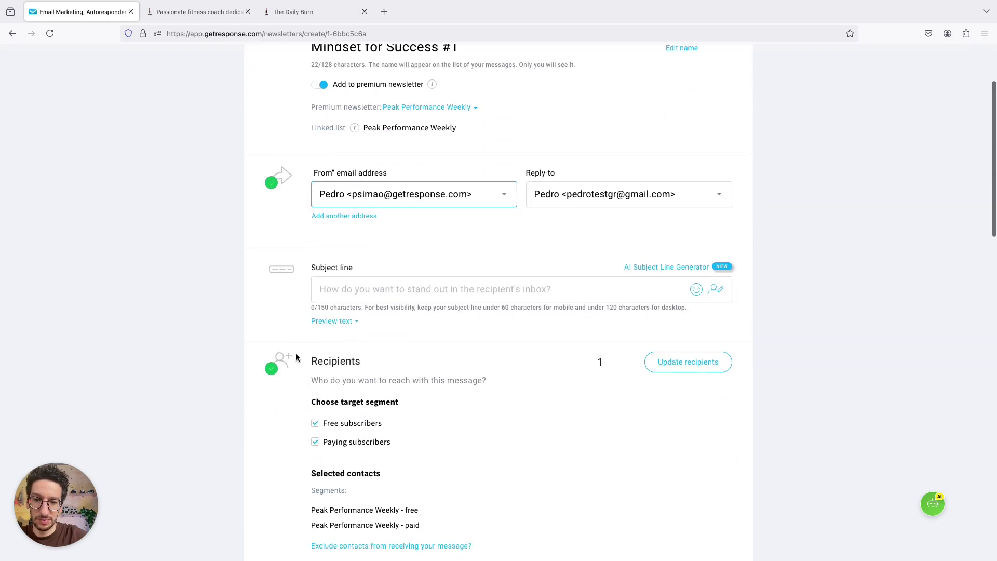
pyautogui.click(540, 288)
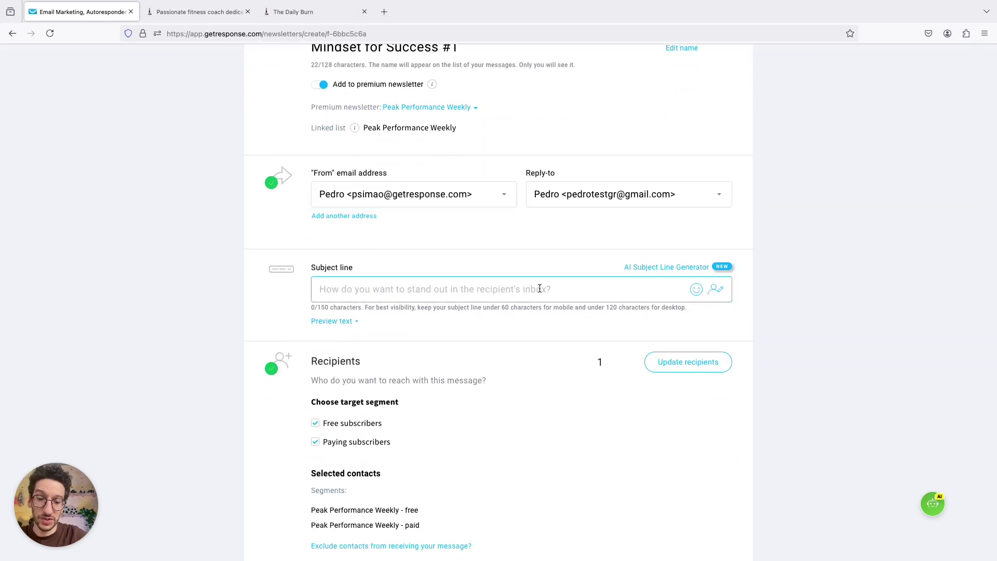
pyautogui.write('Test')
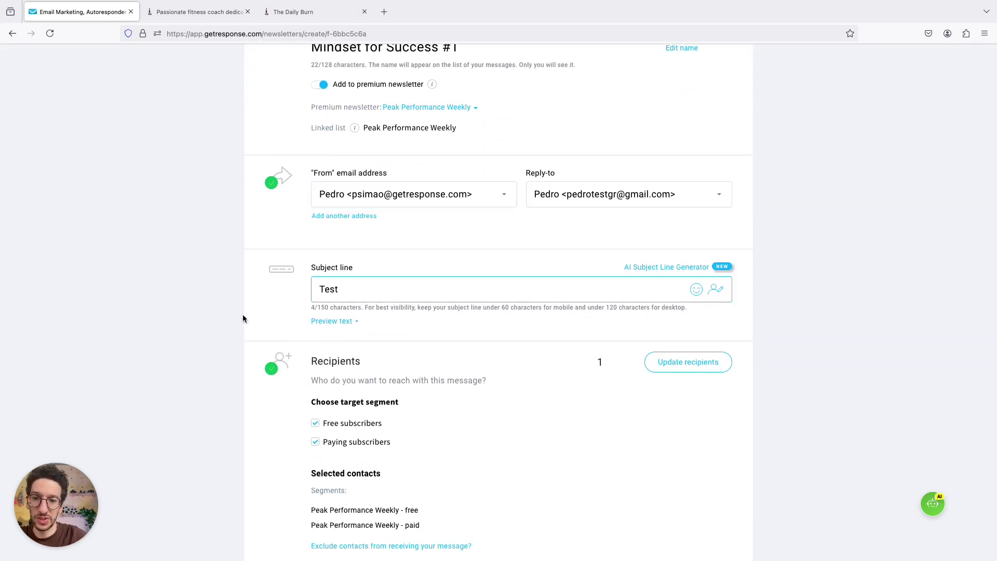
pyautogui.click(242, 313)
# - Toggle Free subscribers off and back on, keeping both free and paying subscribers as recipients
pyautogui.scroll(-4, 242, 314)
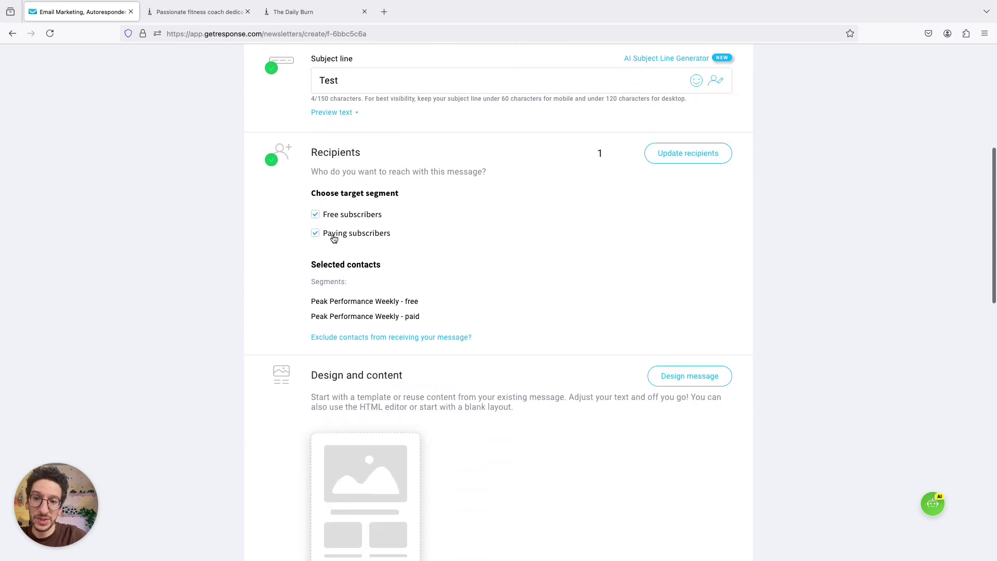
pyautogui.scroll(5, 322, 223)
pyautogui.click(303, 194)
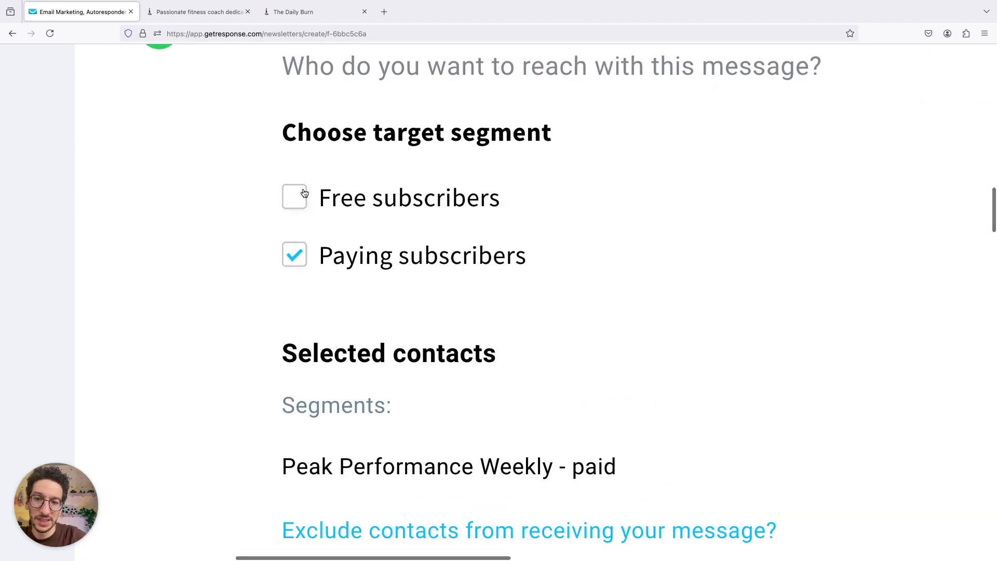
pyautogui.click(304, 193)
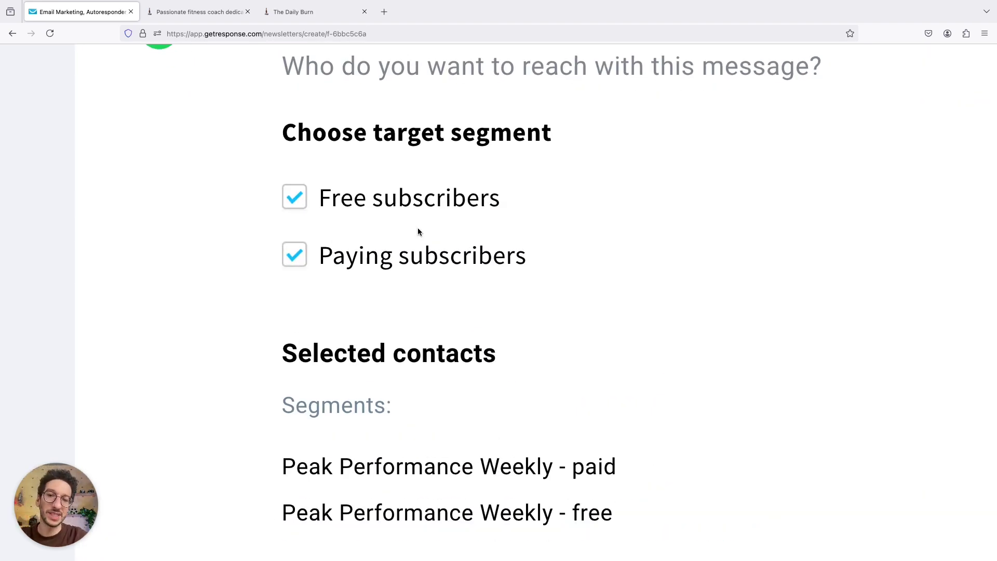
pyautogui.scroll(-5, 418, 231)
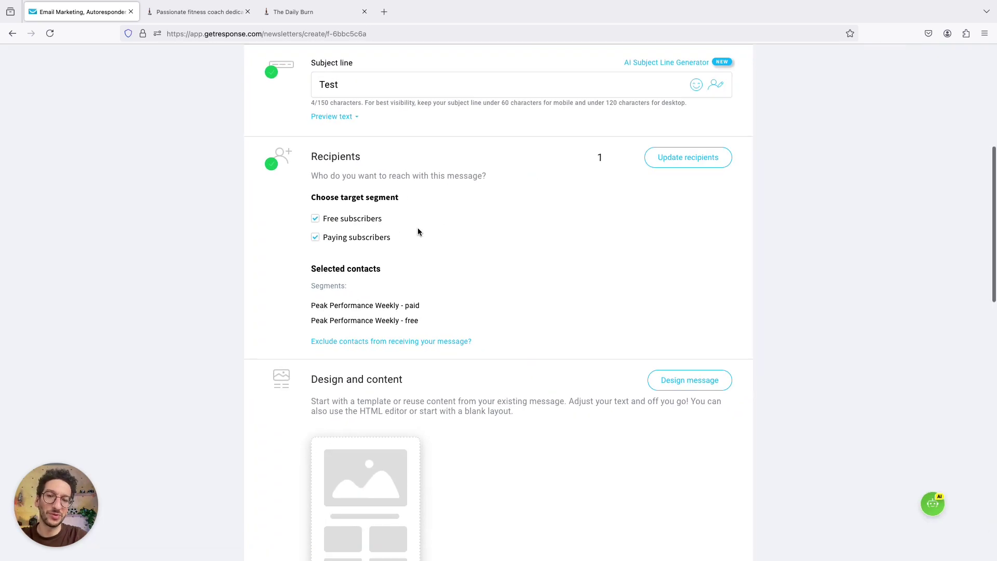
pyautogui.scroll(3, 418, 227)
pyautogui.click(226, 212)
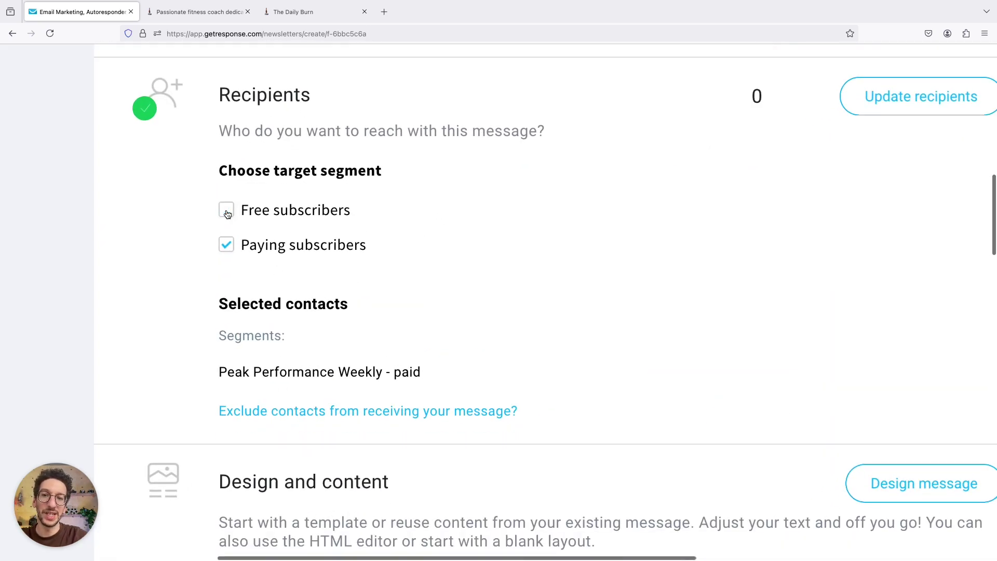
pyautogui.click(226, 212)
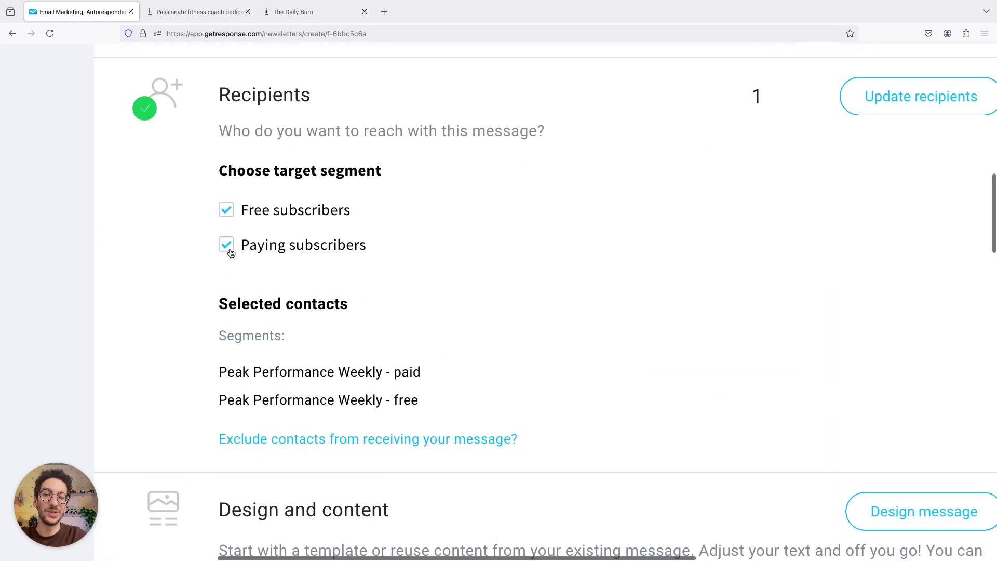
pyautogui.scroll(-3, 231, 253)
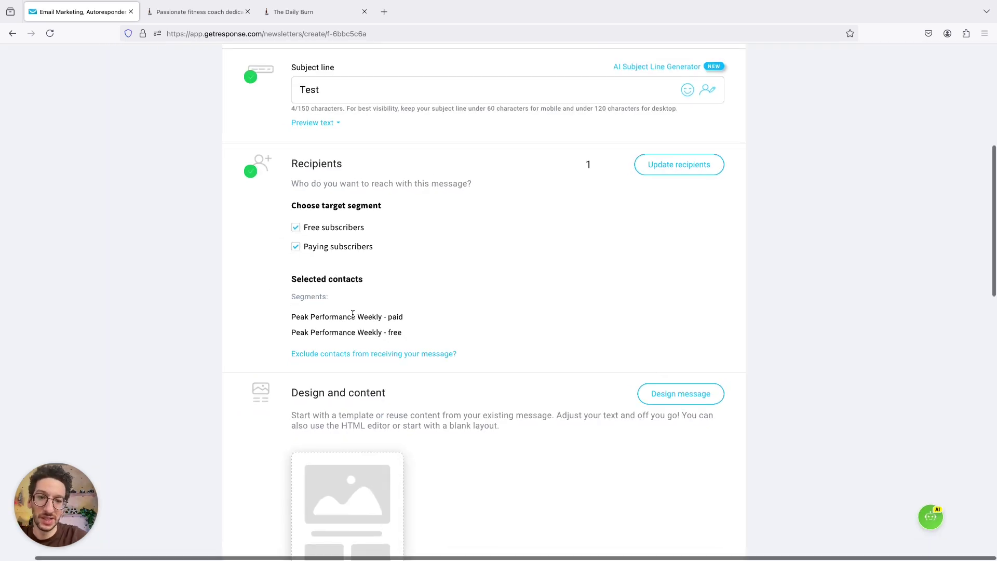
pyautogui.scroll(-2, 356, 316)
# - Apply the Advanced Course Invitation template, then leave the editor for the send settings
pyautogui.click(682, 283)
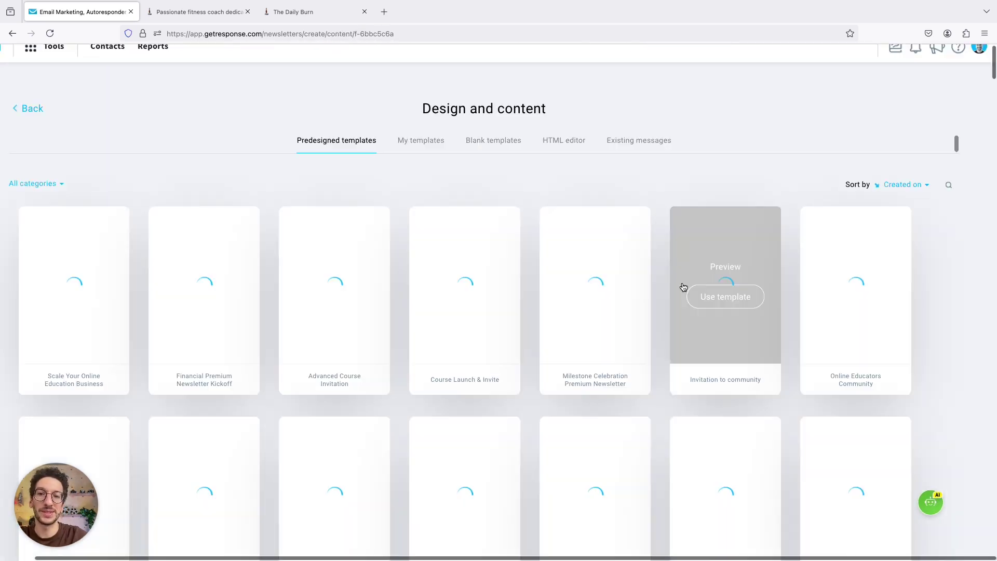
pyautogui.moveTo(339, 298)
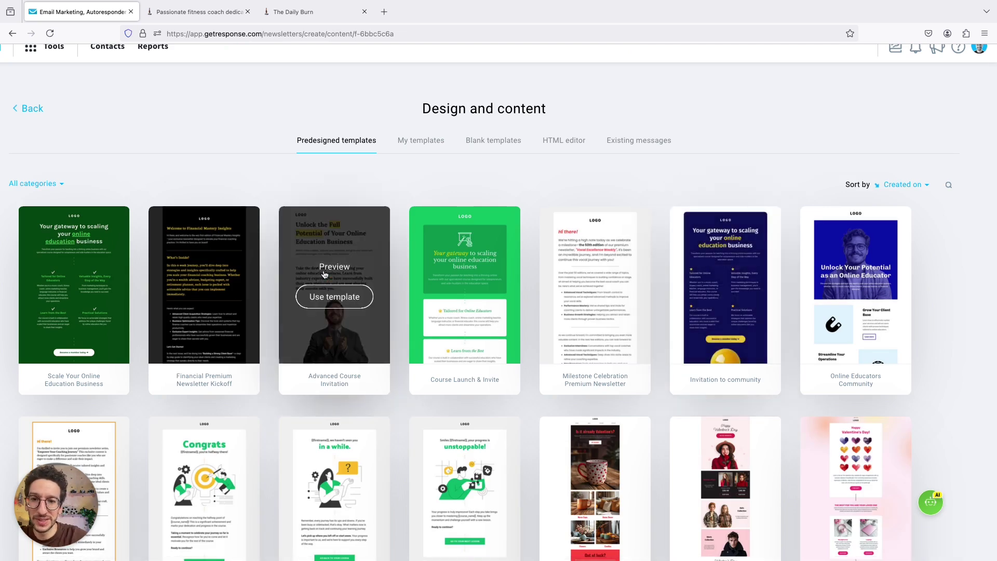
pyautogui.click(338, 297)
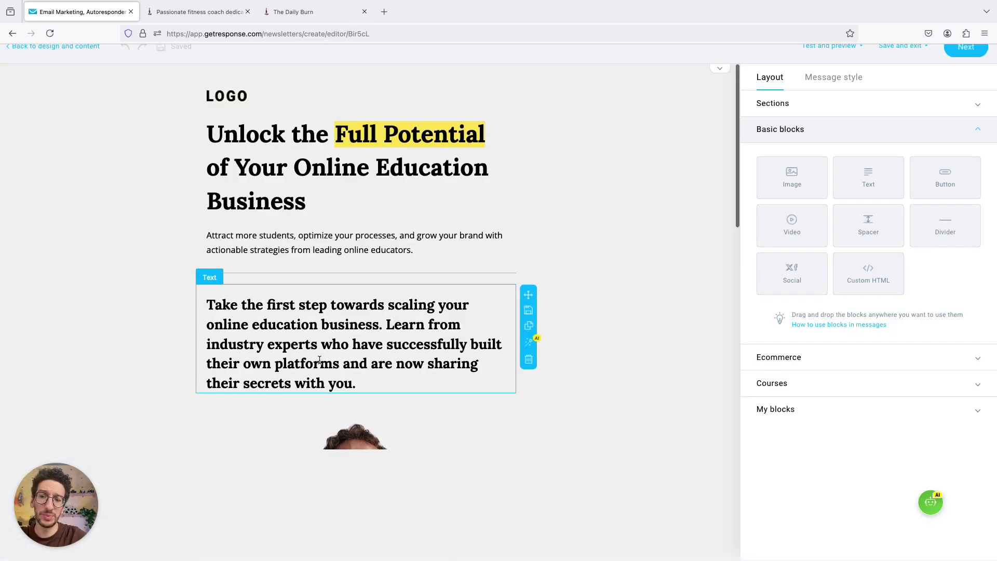
pyautogui.scroll(-15, 318, 359)
pyautogui.scroll(15, 320, 359)
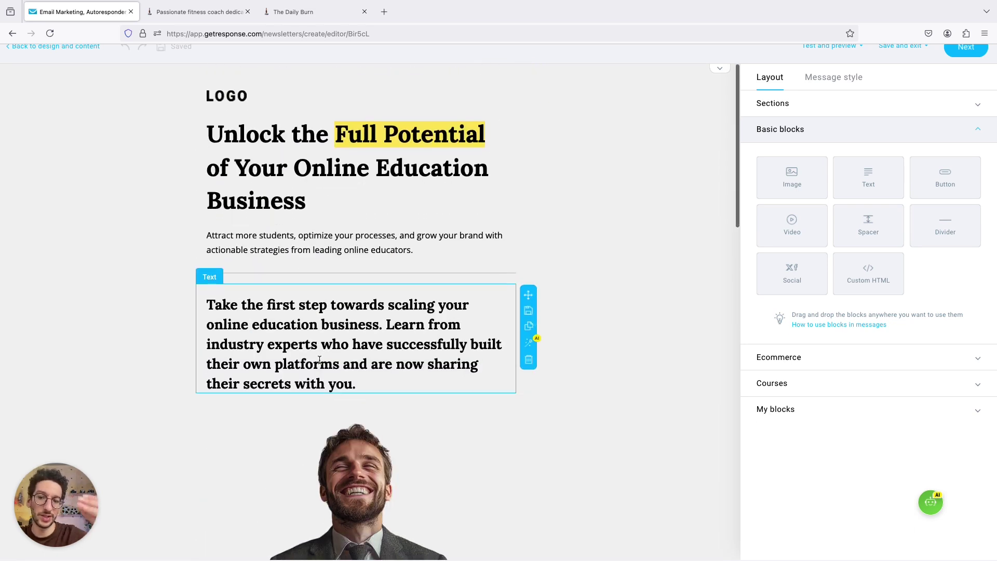
pyautogui.scroll(1, 675, 288)
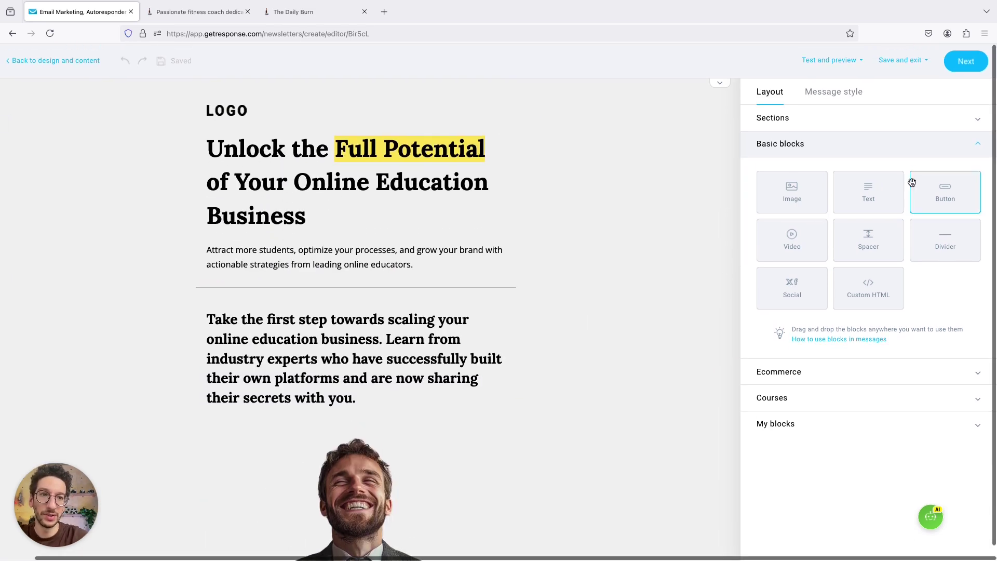
pyautogui.click(959, 72)
# - Choose the '30day to shred' image from Files and images as the cover photo
pyautogui.scroll(-7, 576, 233)
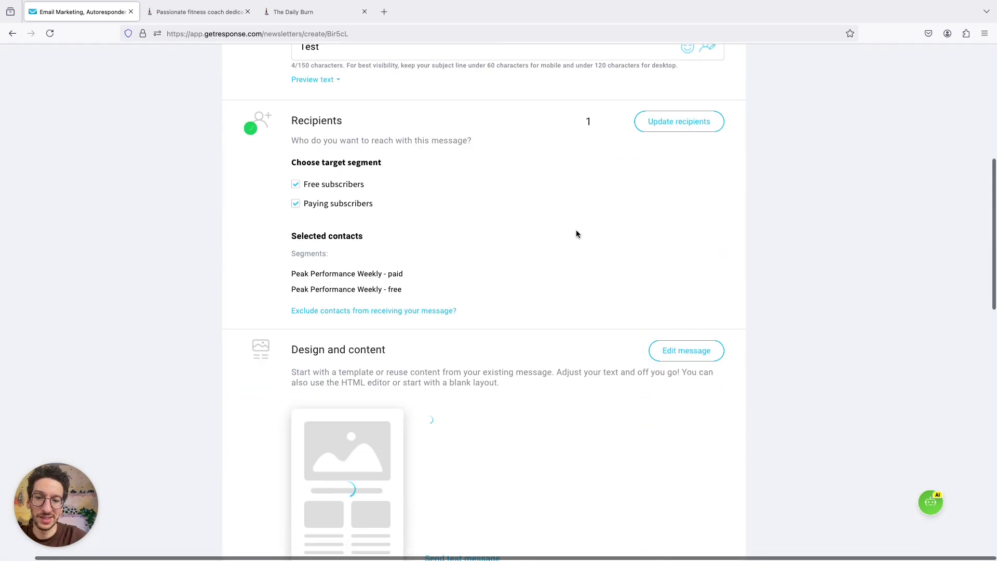
pyautogui.scroll(-6, 577, 233)
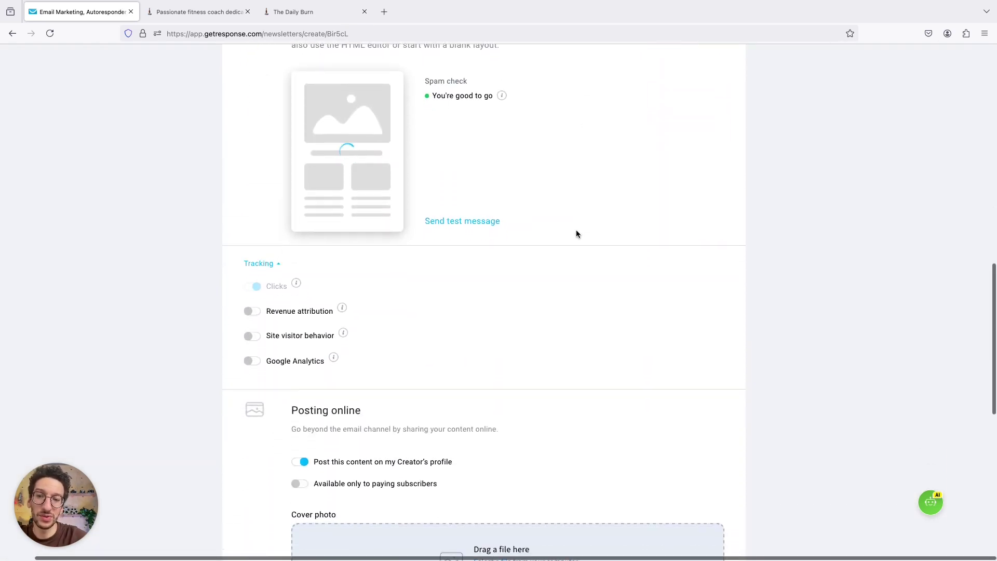
pyautogui.scroll(-5, 576, 233)
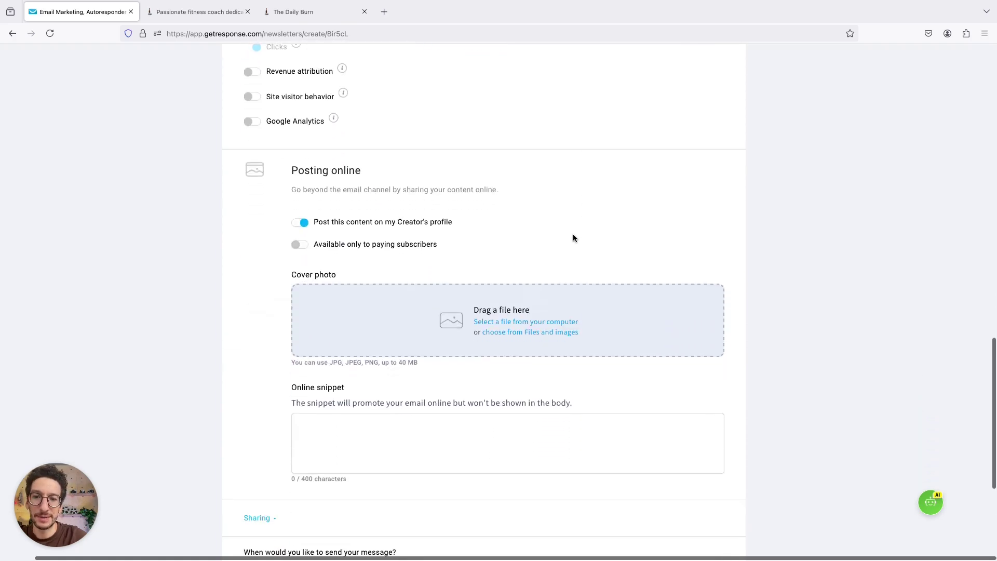
pyautogui.click(508, 332)
pyautogui.scroll(-1, 367, 208)
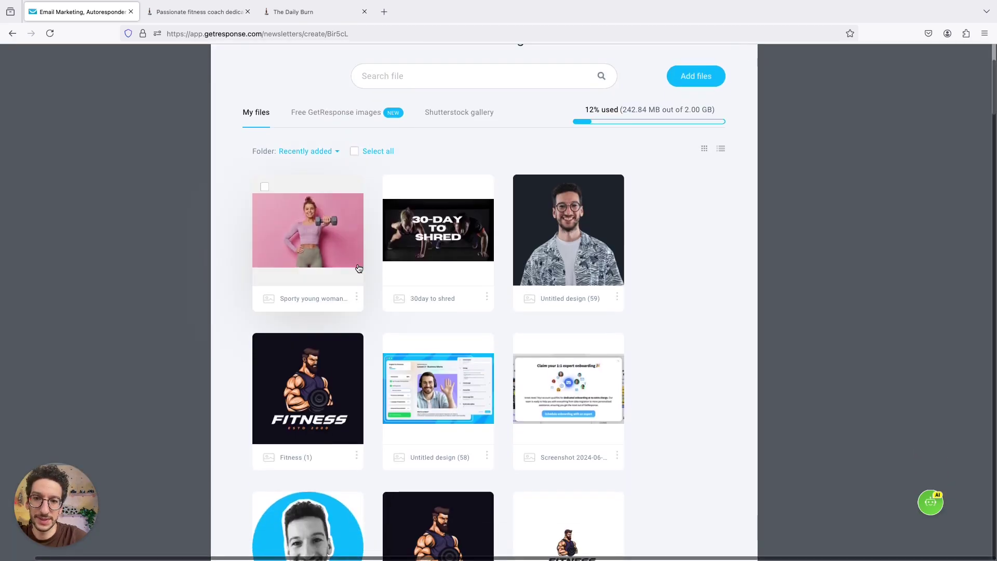
pyautogui.click(440, 236)
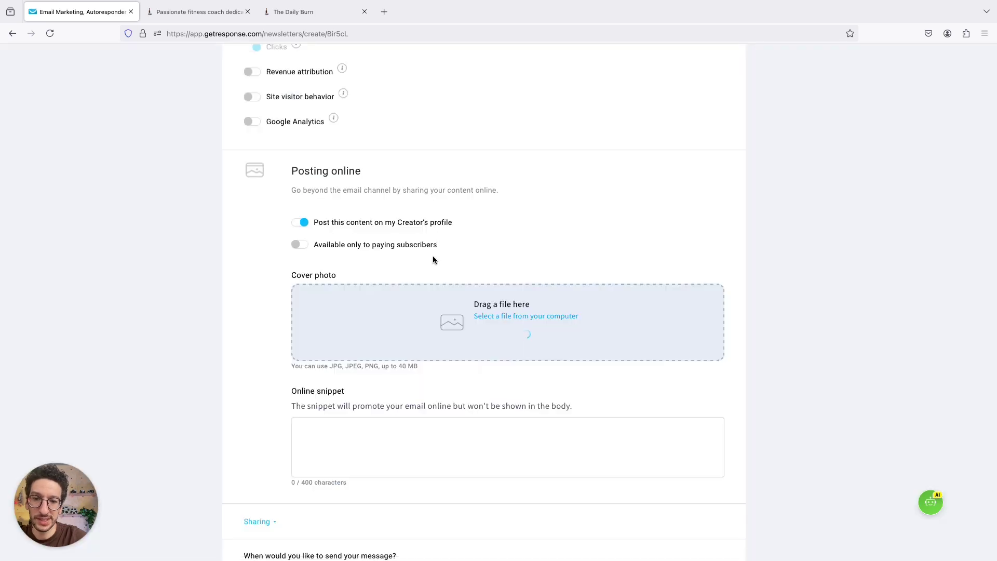
# - Set the online snippet to the copied mental-side-of-fitness topic description
pyautogui.scroll(-3, 430, 255)
pyautogui.click(426, 297)
pyautogui.write('Test')
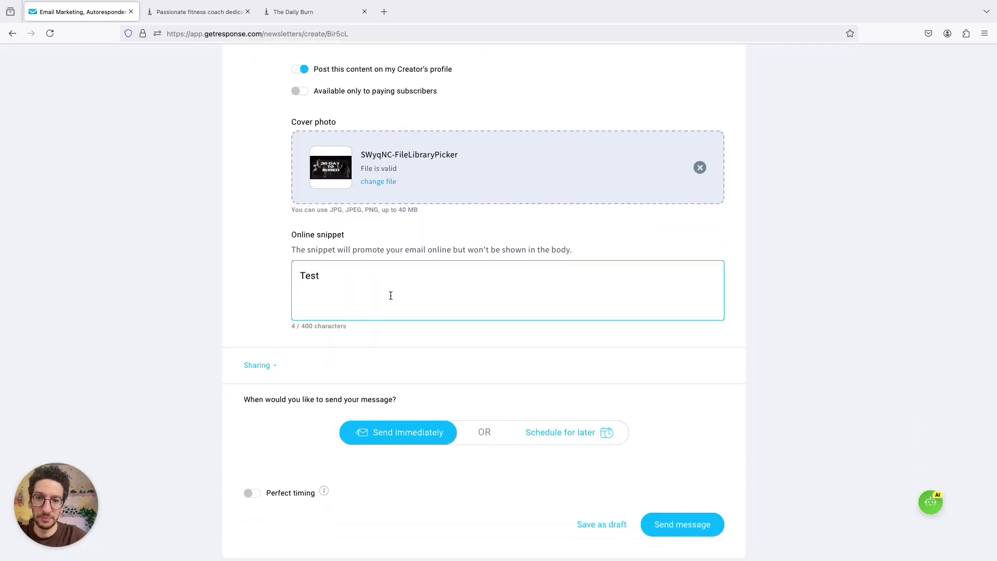
pyautogui.scroll(-2, 391, 296)
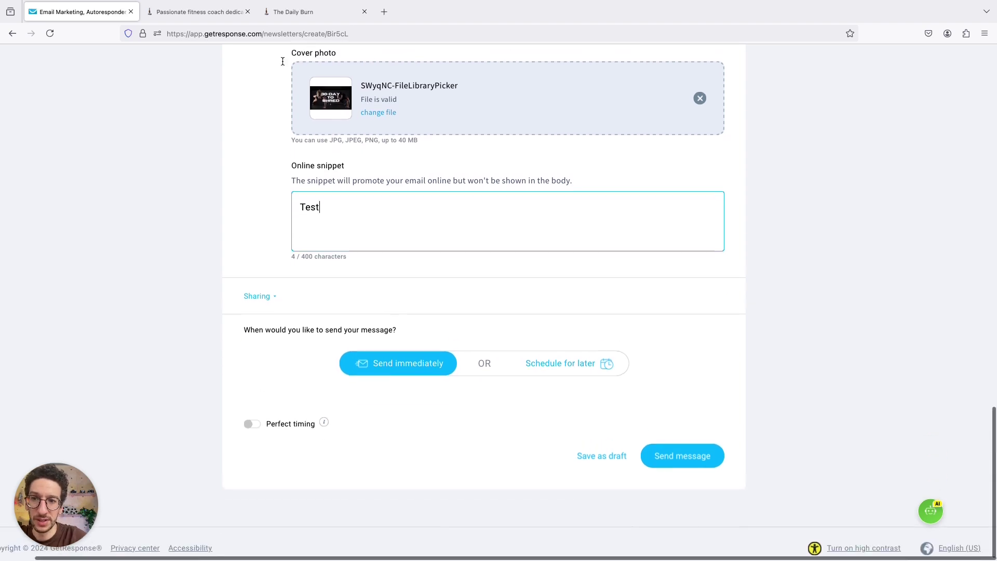
pyautogui.click(198, 11)
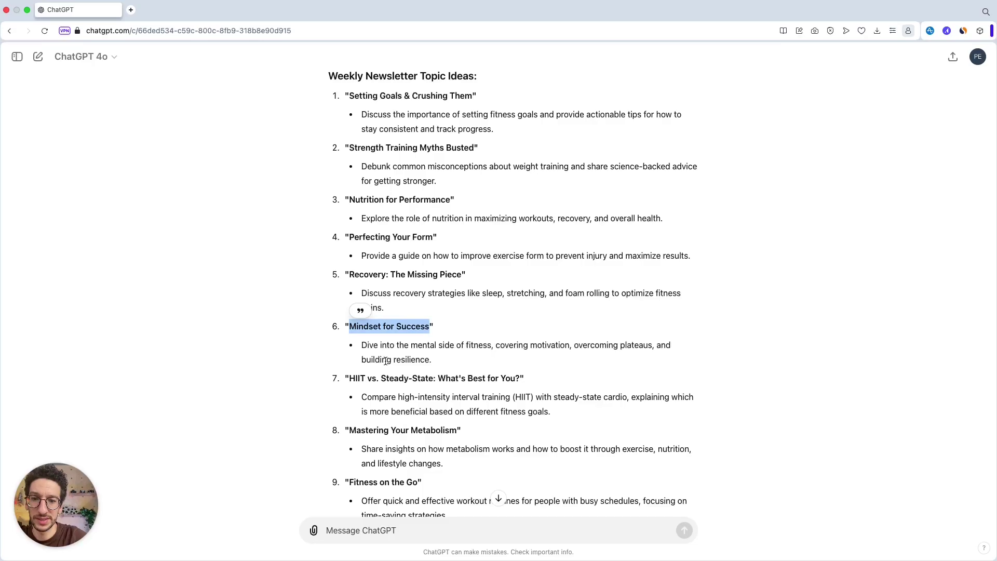
pyautogui.tripleClick(384, 344)
pyautogui.hotkey('ctrl', 'c')
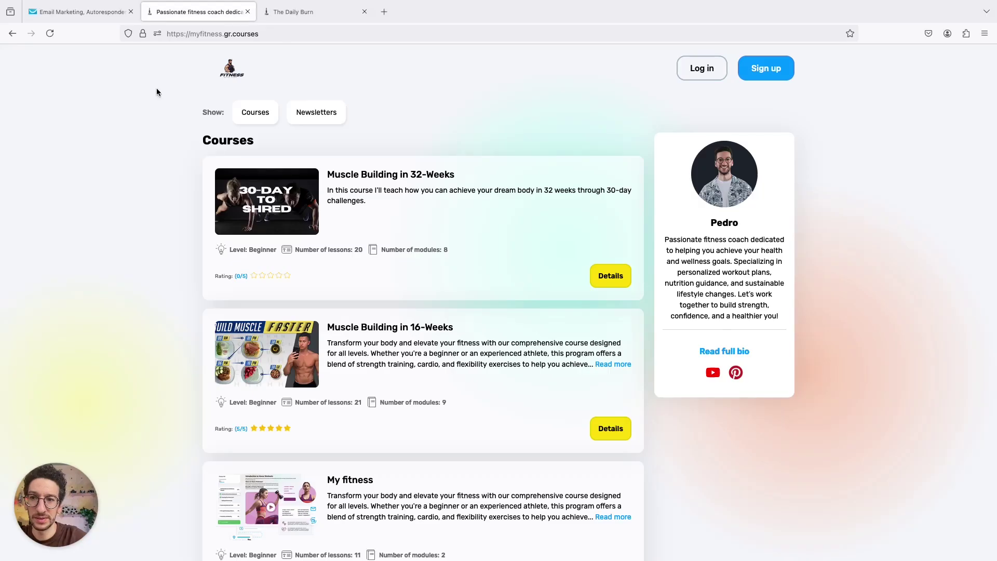
pyautogui.click(82, 11)
pyautogui.hotkey('ctrl', 'a')
pyautogui.hotkey('ctrl', 'v')
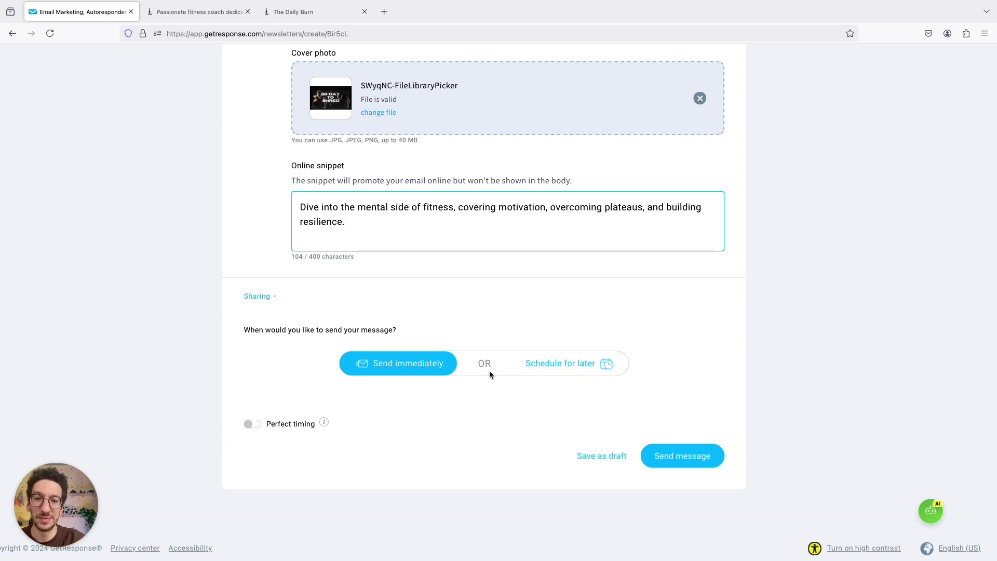
# - Switch from Schedule for later back to Send immediately and send the issue now
pyautogui.click(529, 366)
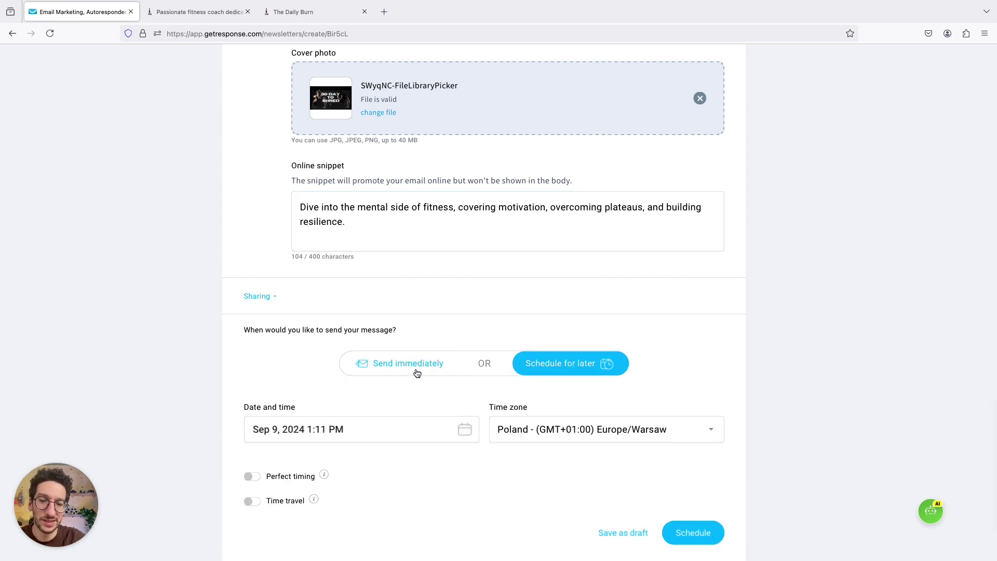
pyautogui.scroll(-1, 384, 342)
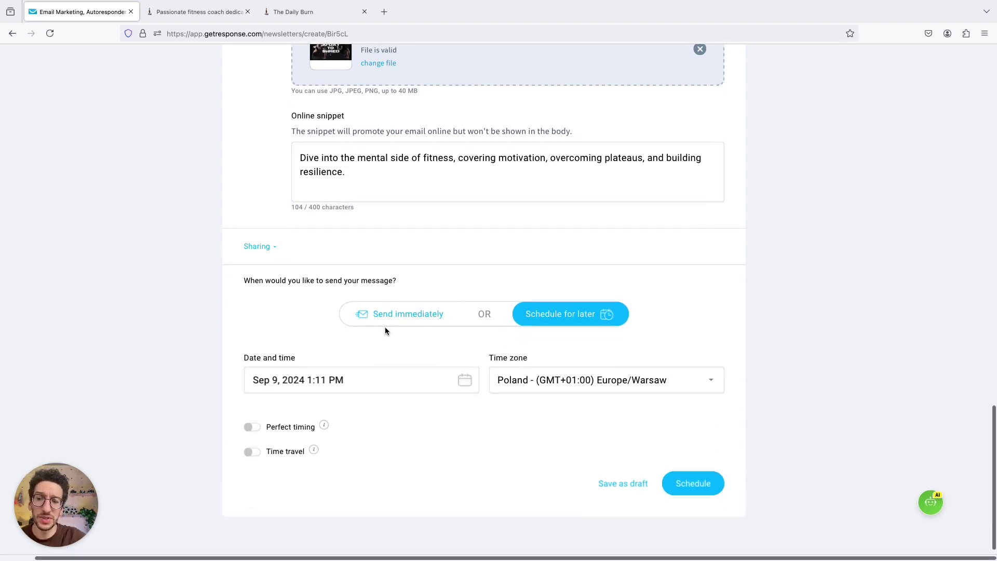
pyautogui.click(415, 314)
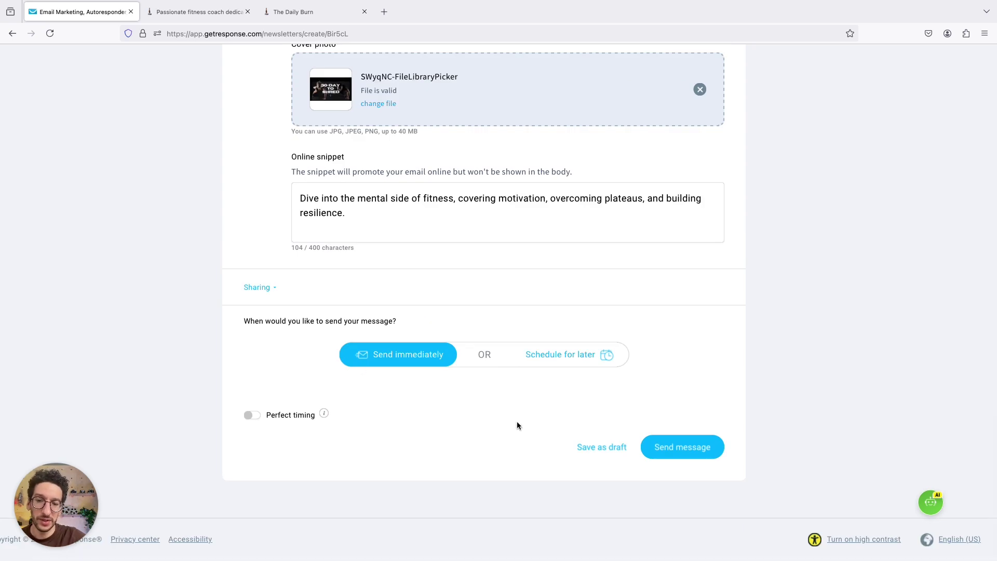
pyautogui.click(668, 449)
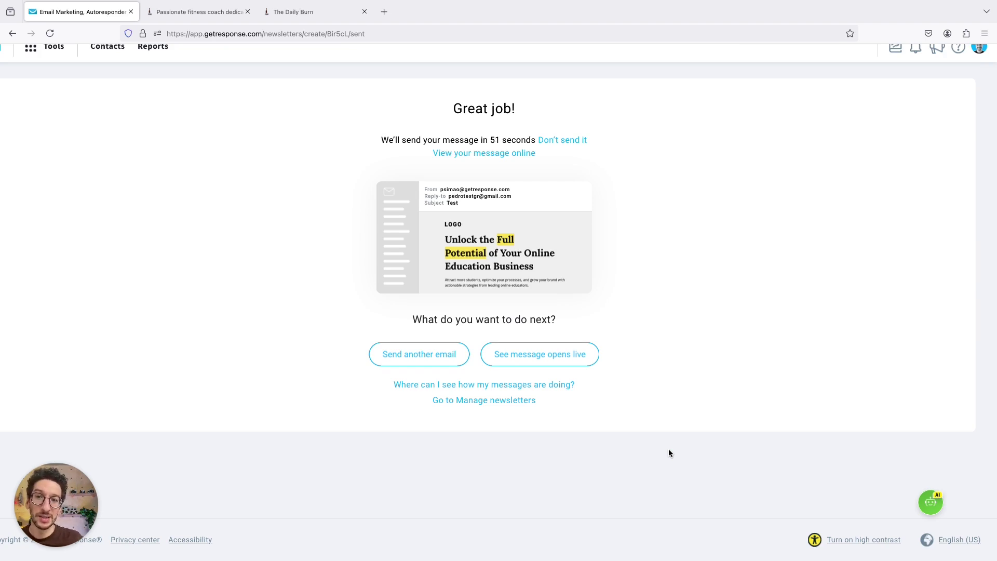
# - Read The Daily Burn's muscle-building tips post, then return to the Newsletters list
pyautogui.click(207, 12)
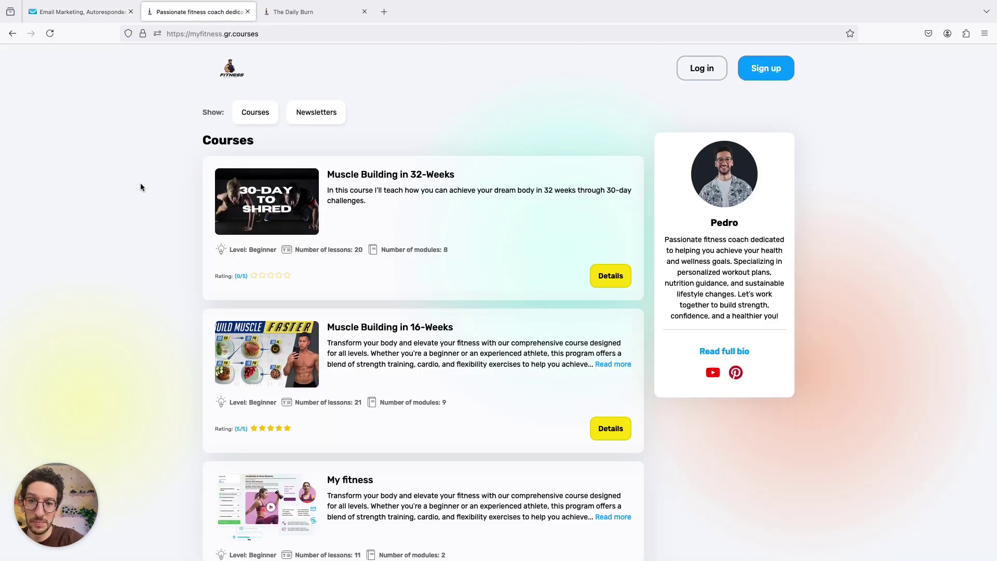
pyautogui.hotkey('alt', 'Left')
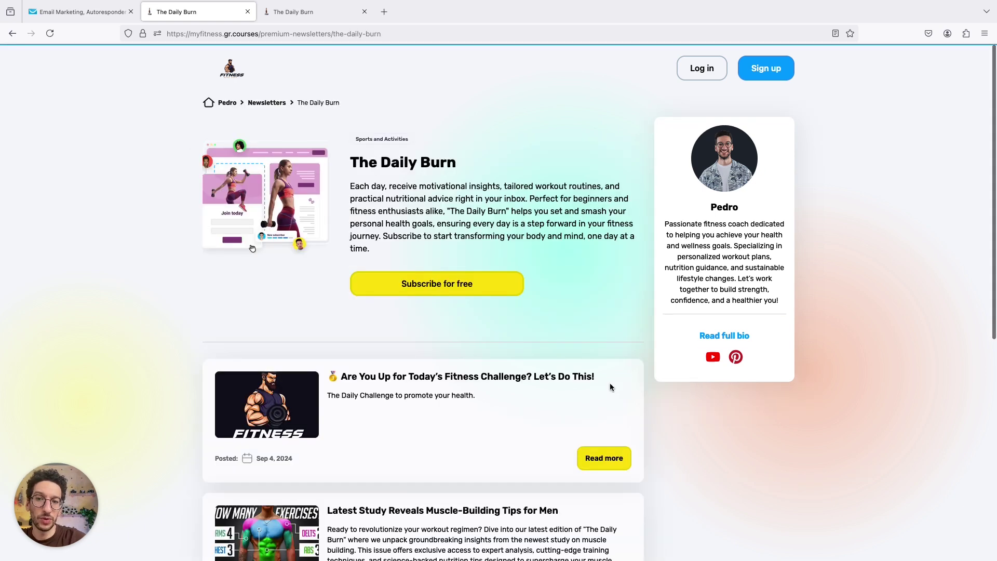
pyautogui.scroll(-3, 545, 364)
pyautogui.scroll(-3, 598, 342)
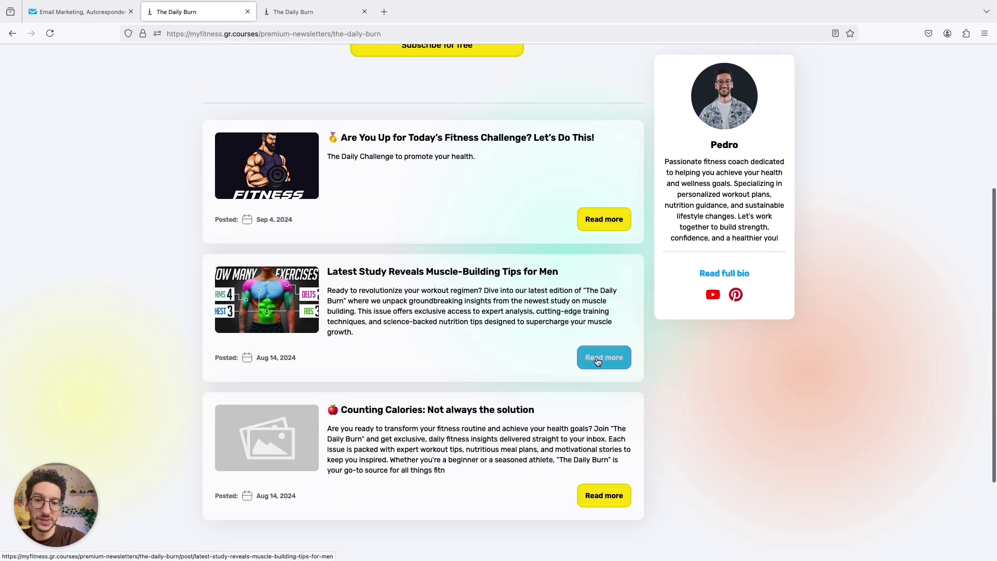
pyautogui.click(602, 356)
pyautogui.scroll(-15, 532, 344)
pyautogui.scroll(4, 529, 242)
pyautogui.scroll(10, 529, 242)
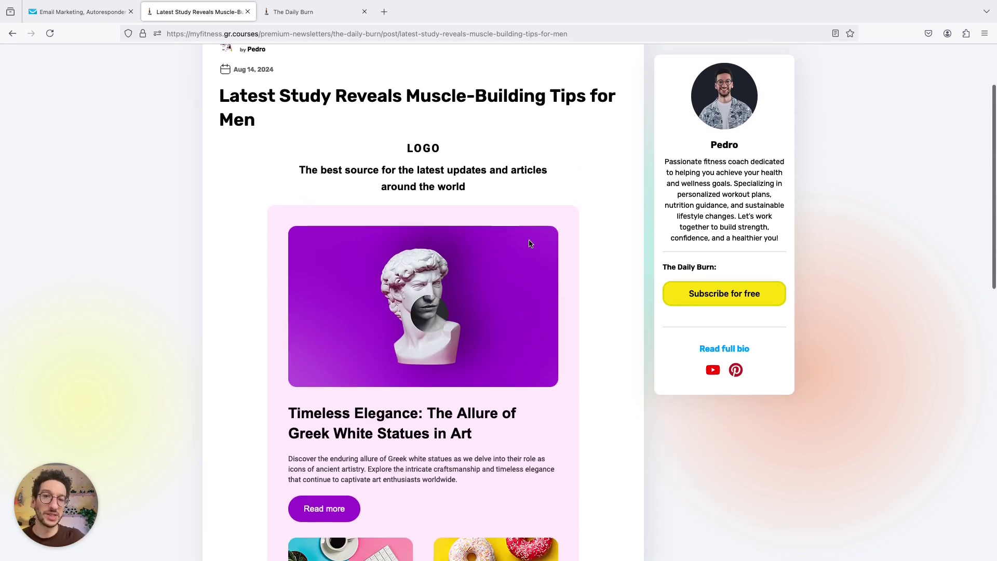
pyautogui.scroll(2, 502, 187)
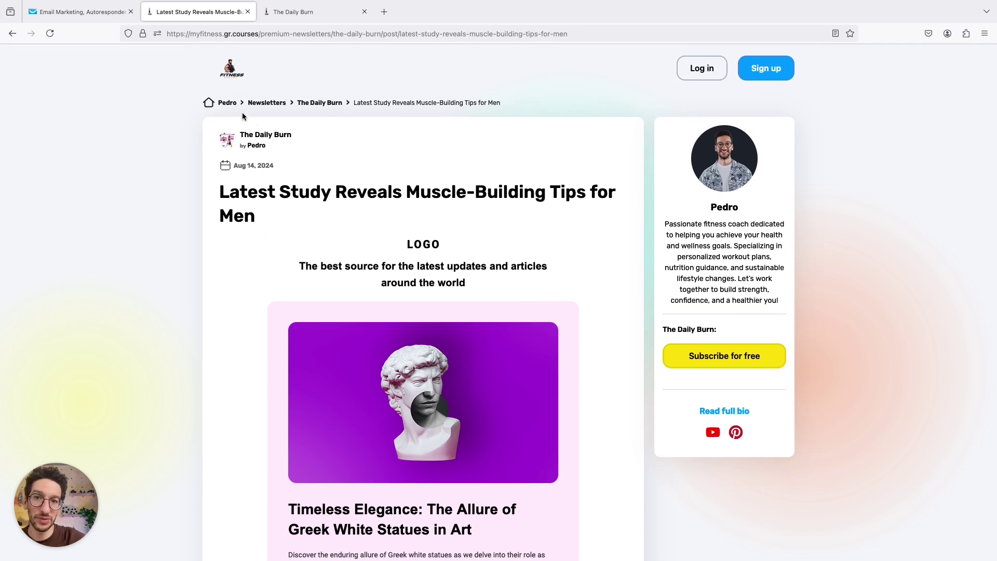
pyautogui.click(259, 103)
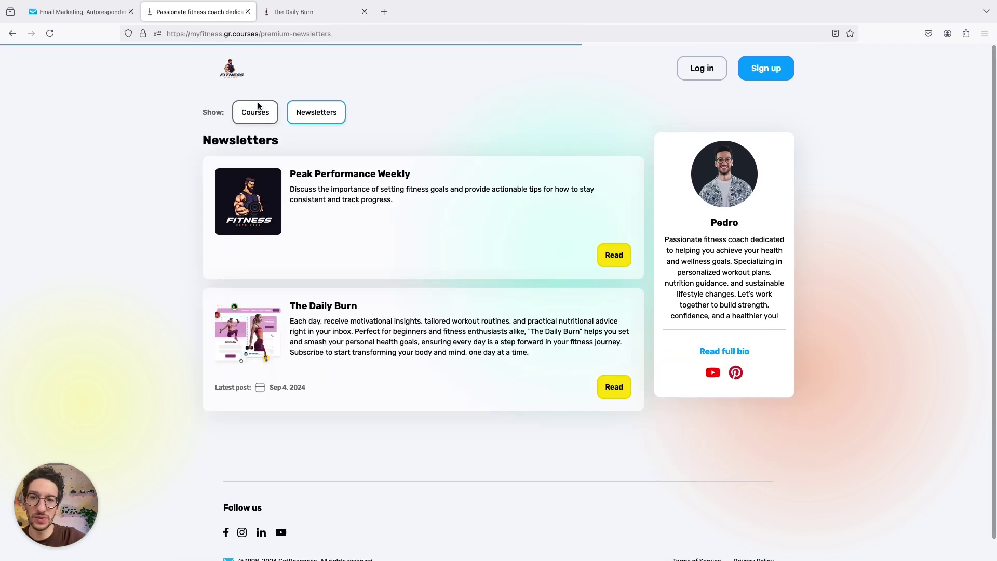
pyautogui.scroll(-1, 247, 262)
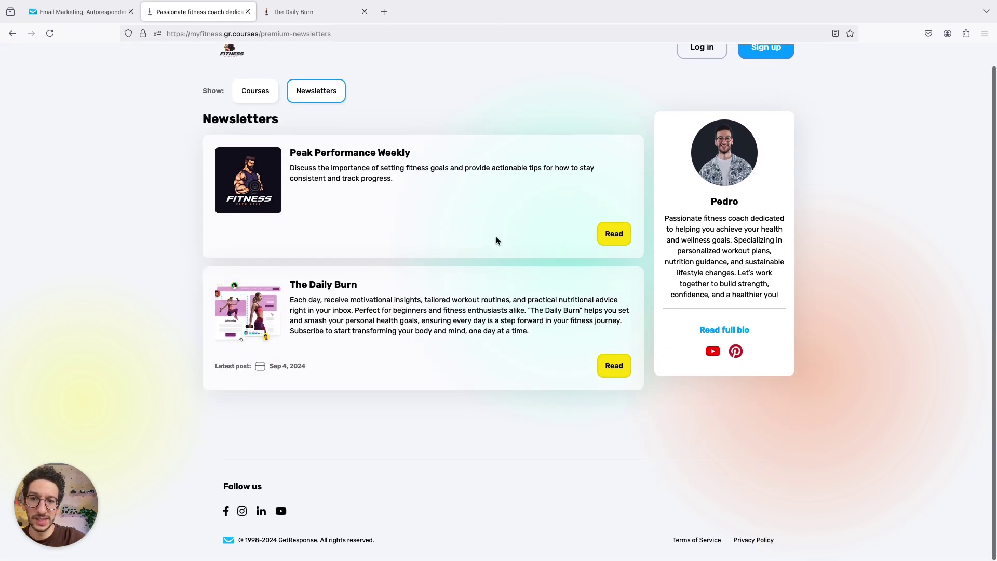
# - Open the creator's Newsletters page in a new private browsing window
pyautogui.click(984, 34)
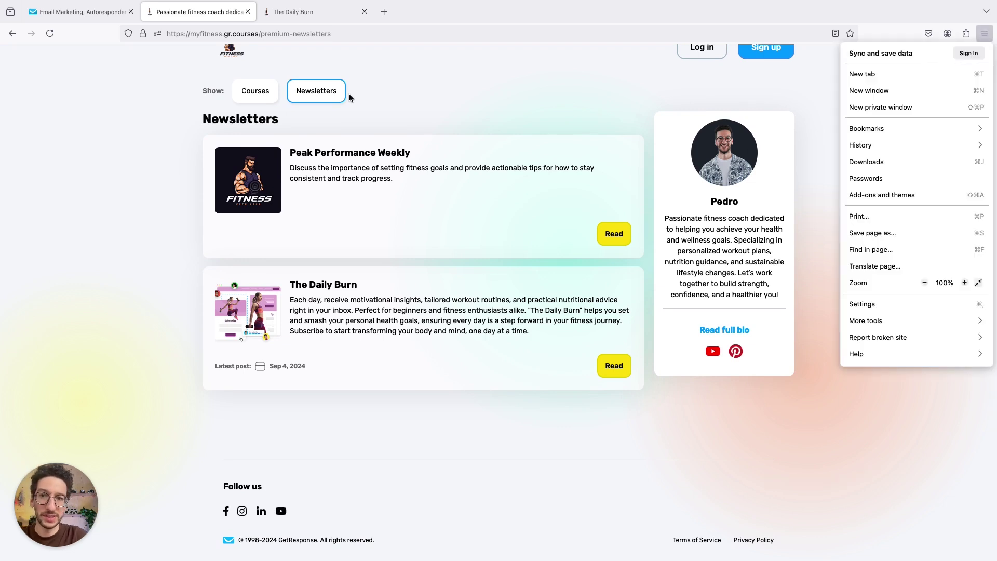
pyautogui.click(315, 34)
pyautogui.press('super+c')
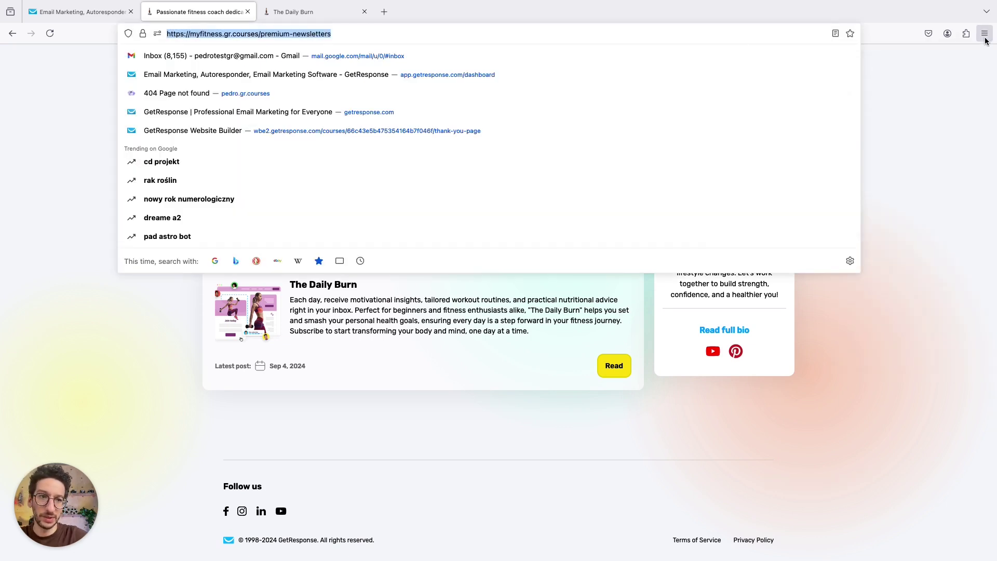
pyautogui.click(985, 34)
pyautogui.click(915, 105)
pyautogui.press('super+v')
pyautogui.press('Return')
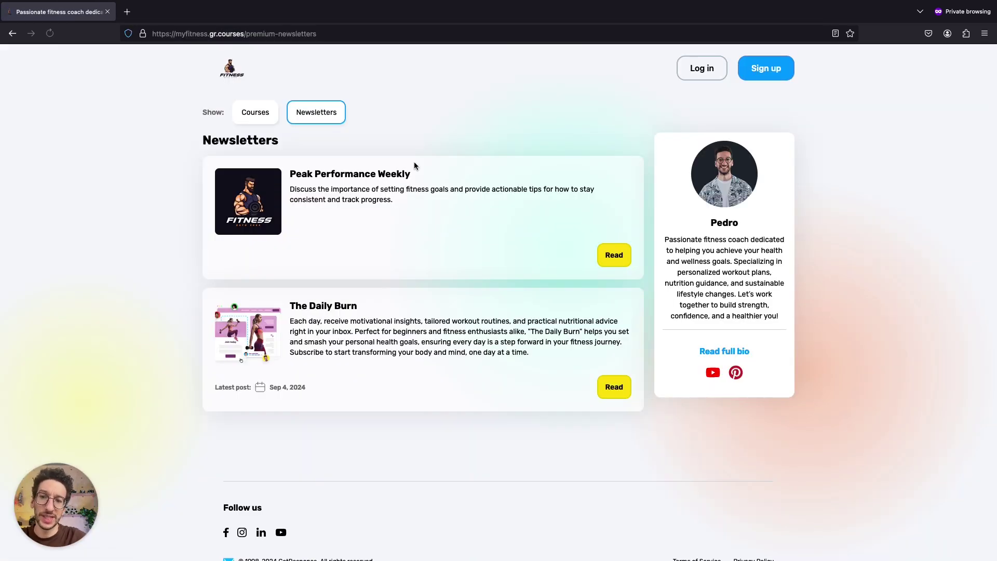
# - Subscribe free to The Daily Burn with the subscriber's e-mail and sign in via the emailed login link
pyautogui.click(613, 383)
pyautogui.click(395, 283)
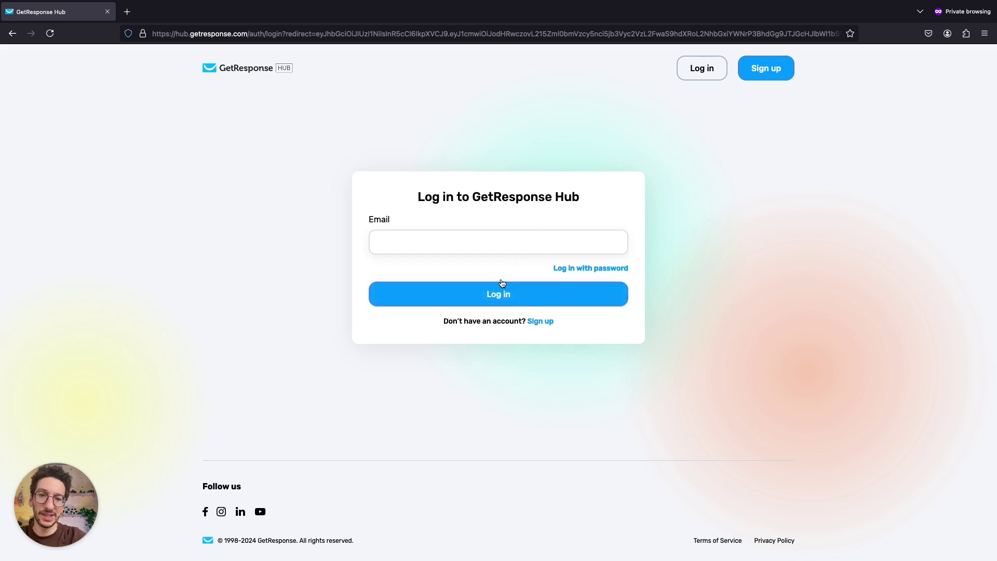
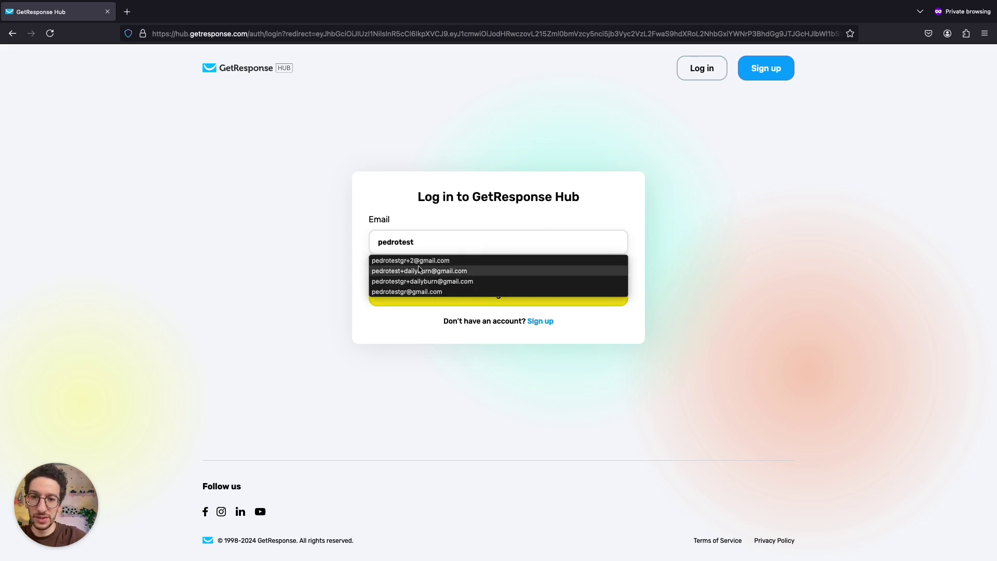
pyautogui.click(415, 291)
pyautogui.click(464, 289)
pyautogui.click(384, 33)
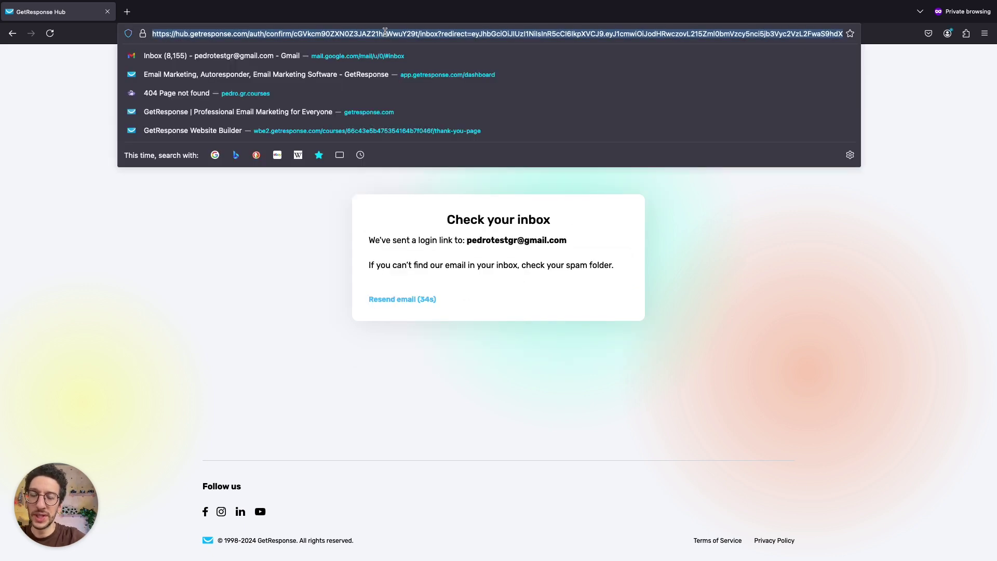
pyautogui.hotkey('ctrl', 'v')
pyautogui.press('Return')
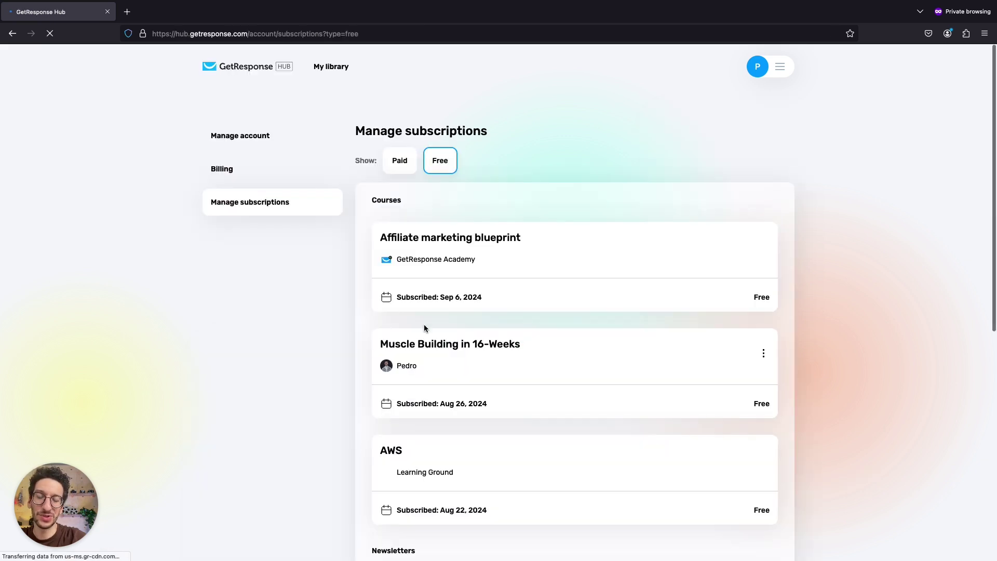
# - Revisit The Daily Burn newsletter page and its fitness challenge post in GetResponse Hub
pyautogui.scroll(-3, 450, 325)
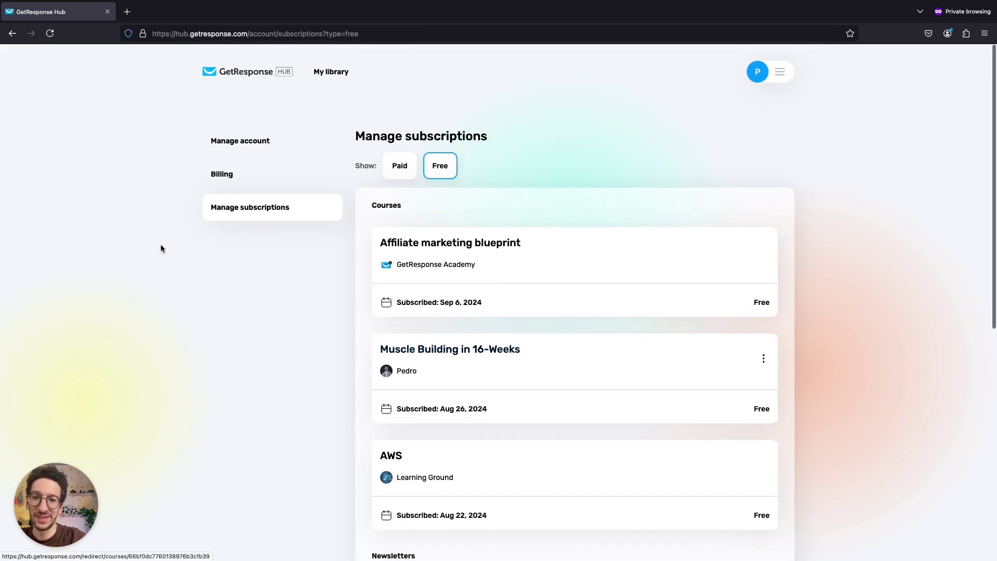
pyautogui.click(11, 33)
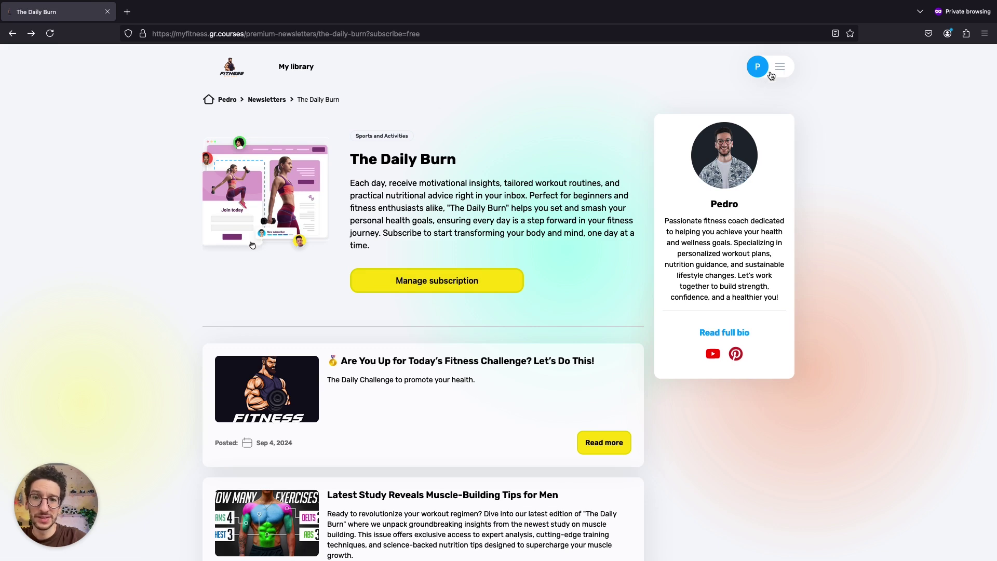
pyautogui.scroll(-2, 674, 138)
pyautogui.click(608, 369)
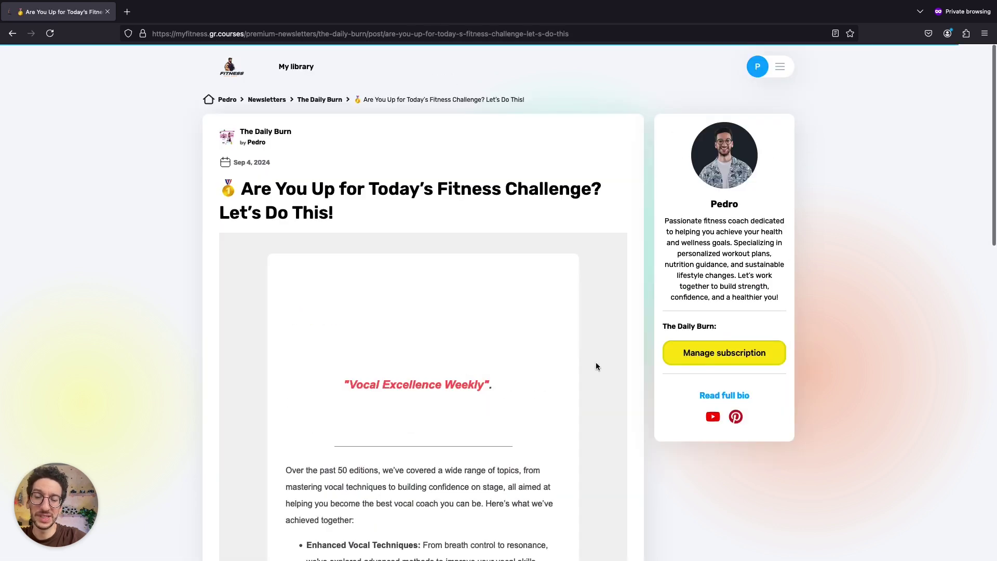
pyautogui.click(13, 35)
pyautogui.scroll(3, 739, 149)
# - Go to My library from the account menu and scroll down to the Newsletters section
pyautogui.click(779, 68)
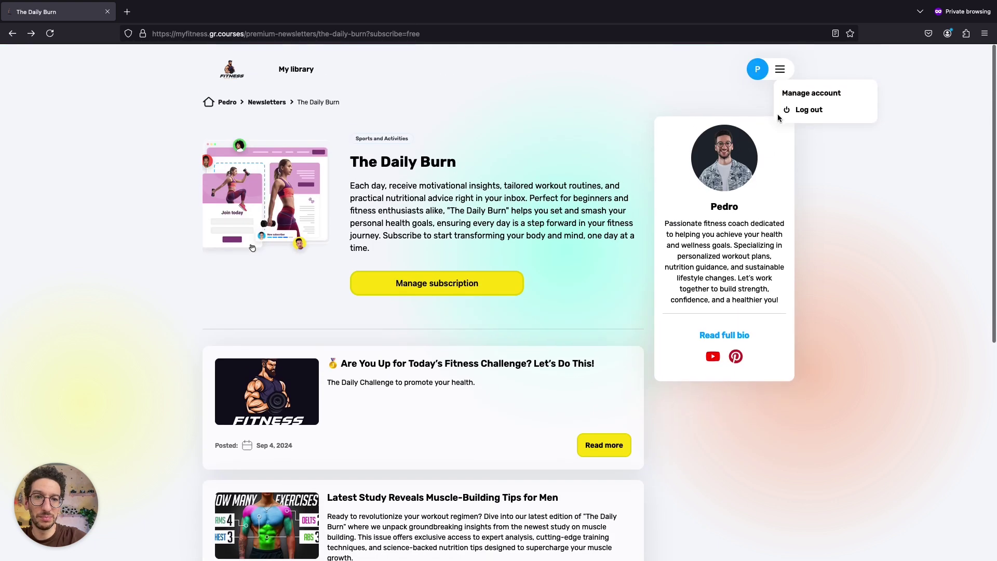
pyautogui.click(793, 87)
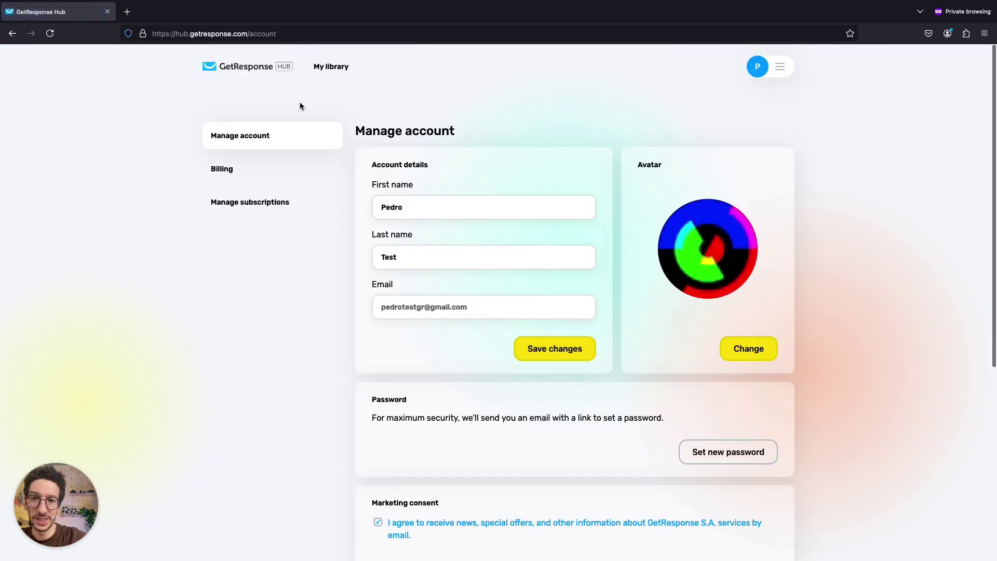
pyautogui.click(324, 69)
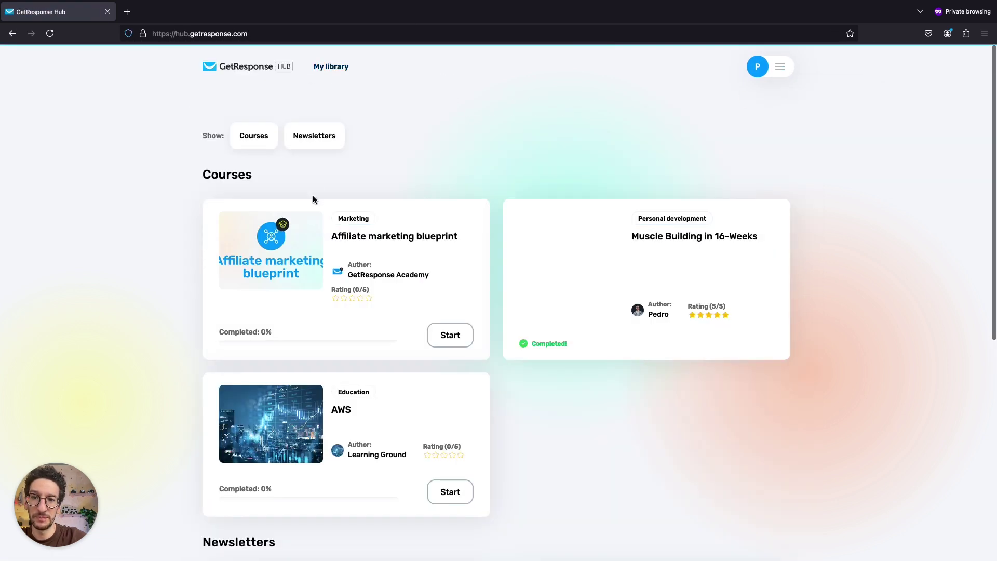
pyautogui.scroll(-1, 313, 197)
pyautogui.scroll(-6, 412, 164)
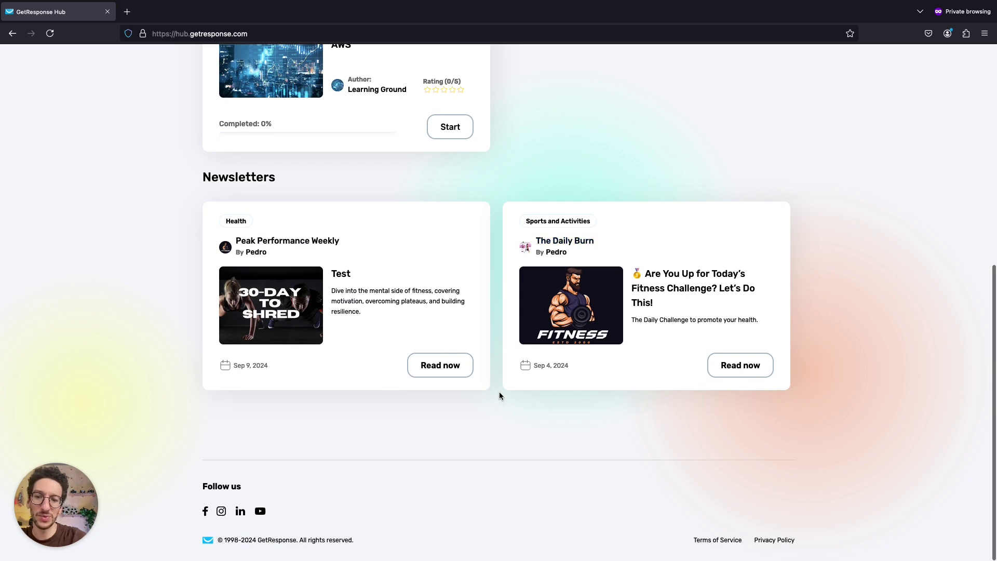
# - Open the Peak Performance Weekly Test issue and scroll through its content
pyautogui.click(440, 372)
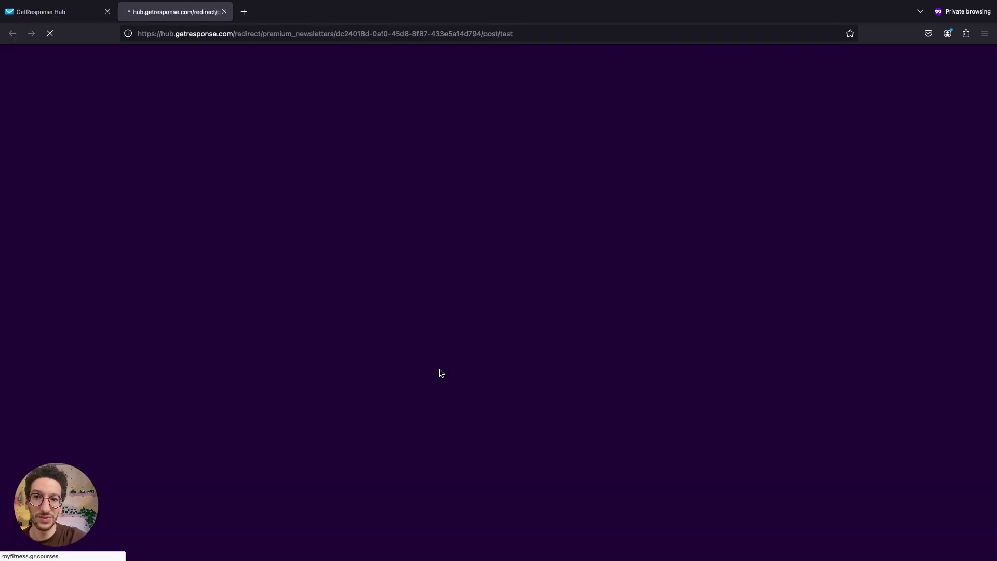
pyautogui.scroll(-3, 449, 206)
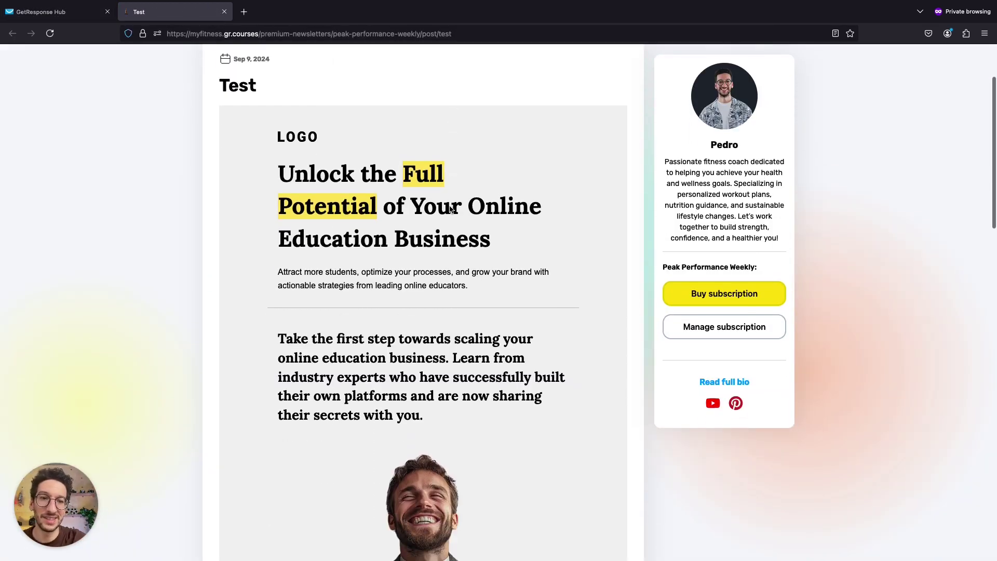
pyautogui.scroll(-15, 449, 208)
pyautogui.scroll(14, 549, 268)
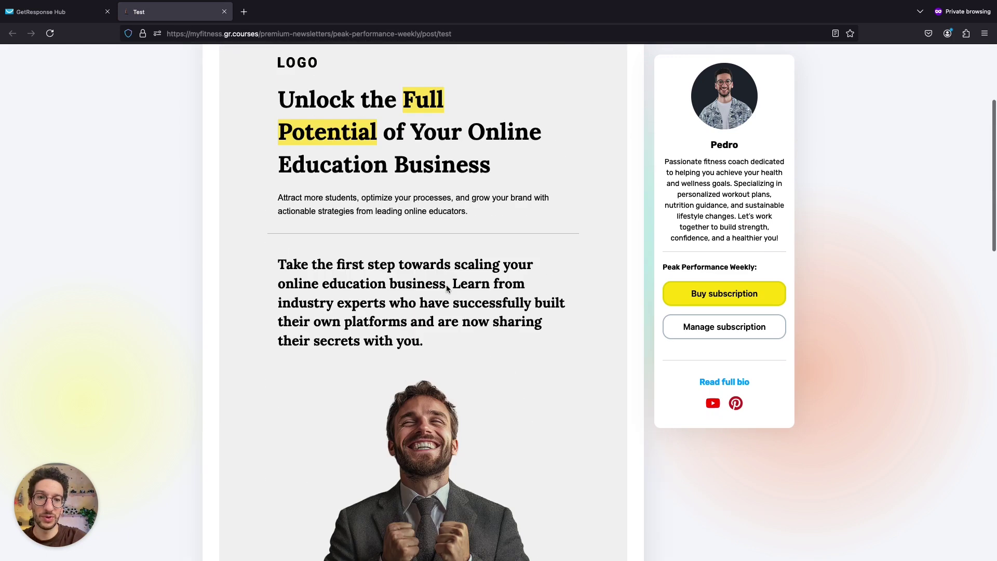
pyautogui.scroll(4, 729, 132)
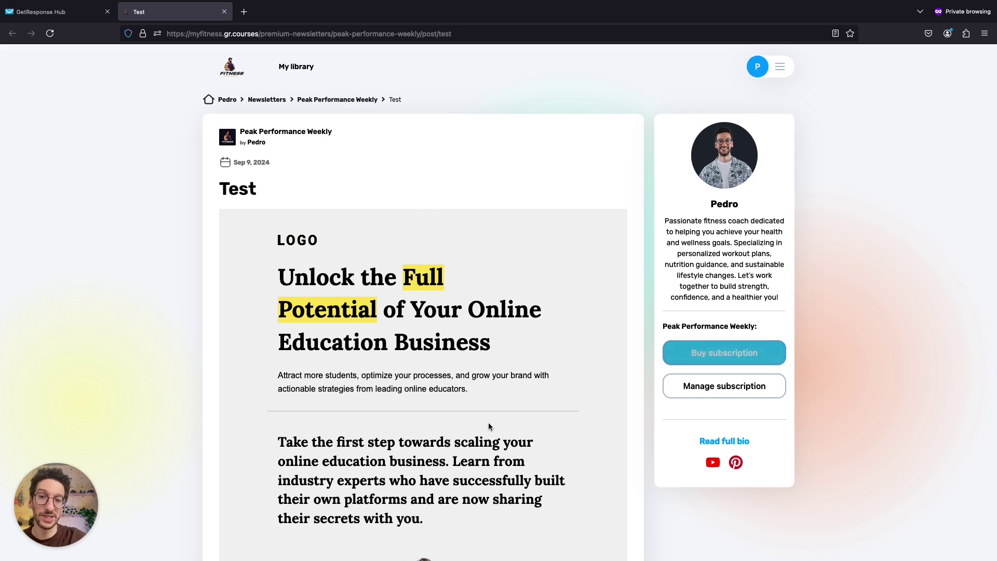
pyautogui.scroll(-2, 462, 432)
pyautogui.scroll(-5, 462, 432)
# - Finish reading the Test issue, then return to GetResponse's 'Great job!' message-sent page
pyautogui.scroll(8, 423, 414)
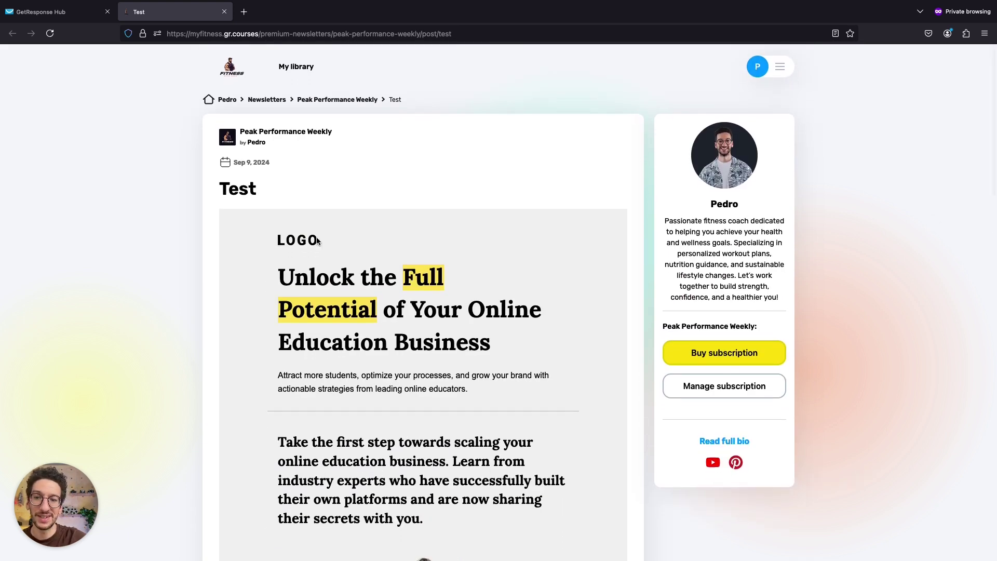
pyautogui.scroll(-6, 358, 372)
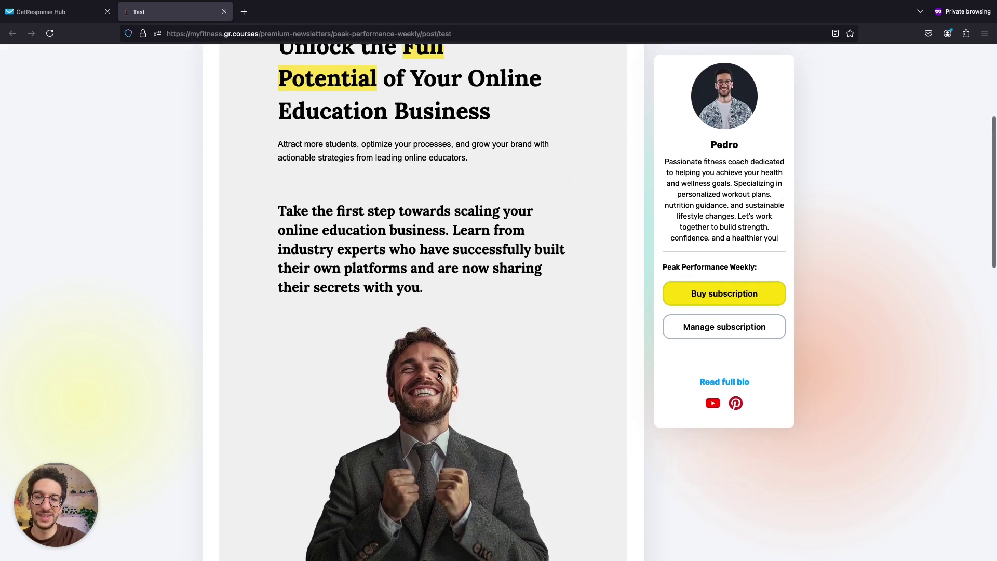
pyautogui.scroll(6, 436, 450)
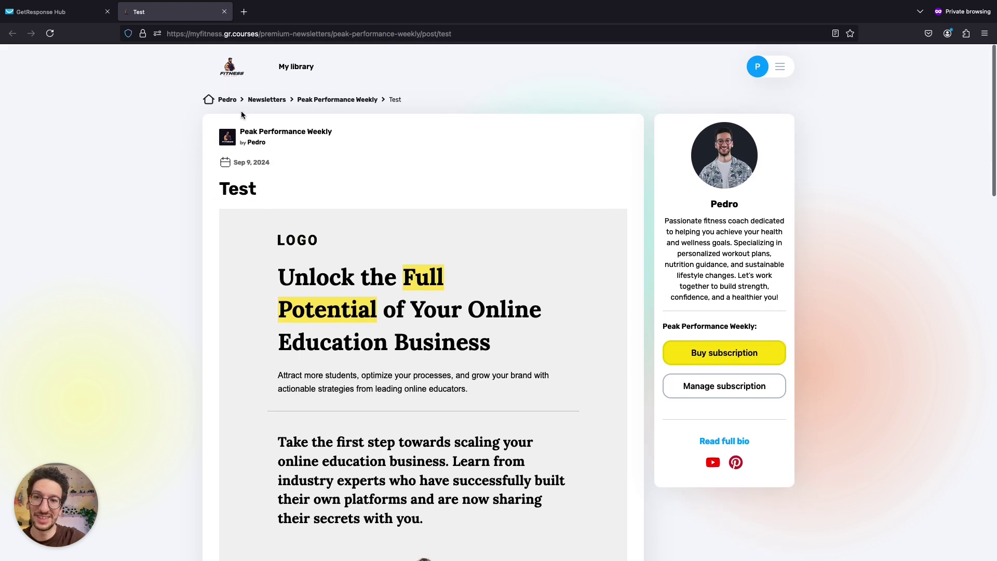
pyautogui.scroll(-15, 241, 231)
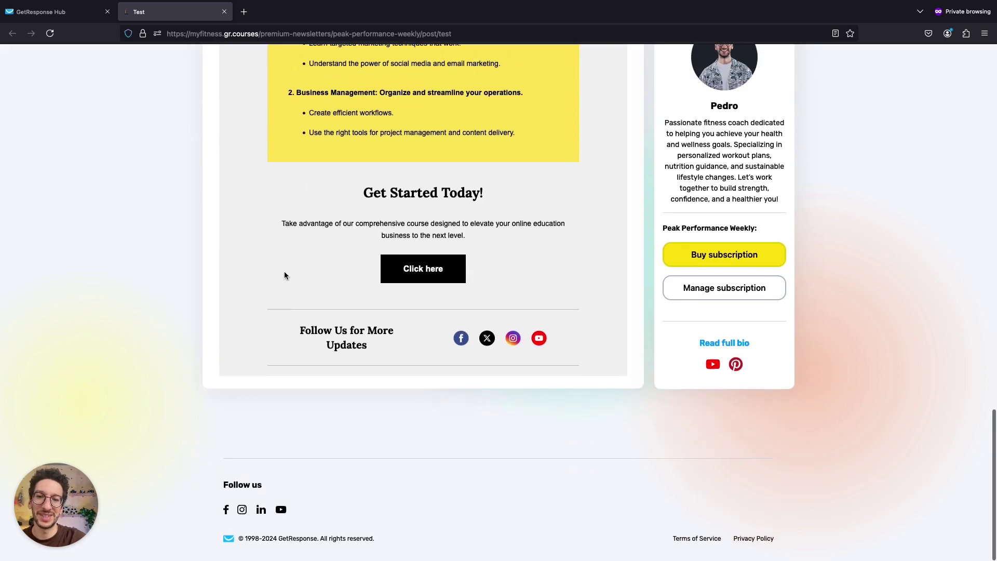
pyautogui.press('super+grave')
pyautogui.click(78, 12)
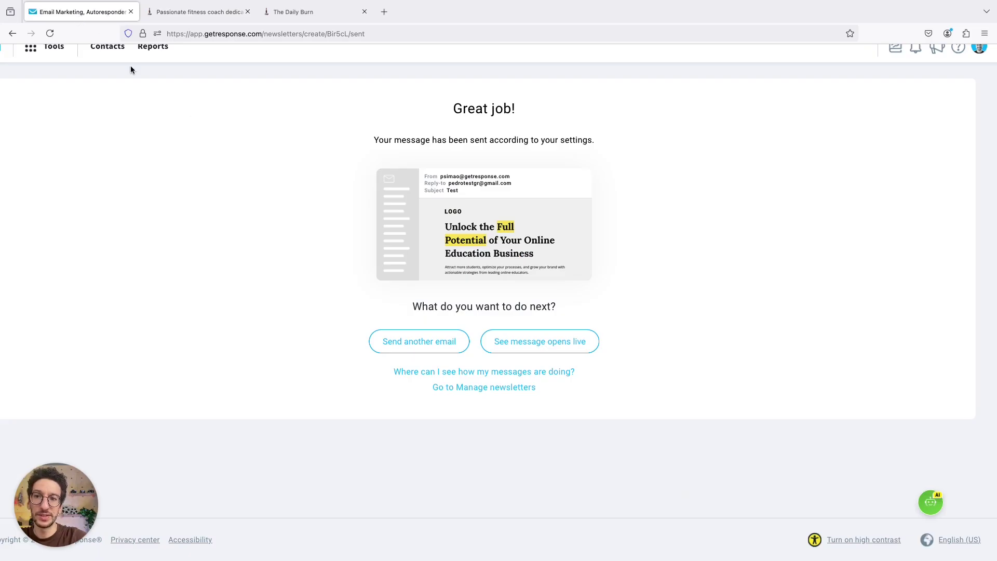
# - Go to Tools > Email marketing to view the newsletter list
pyautogui.scroll(1, 125, 93)
pyautogui.click(52, 61)
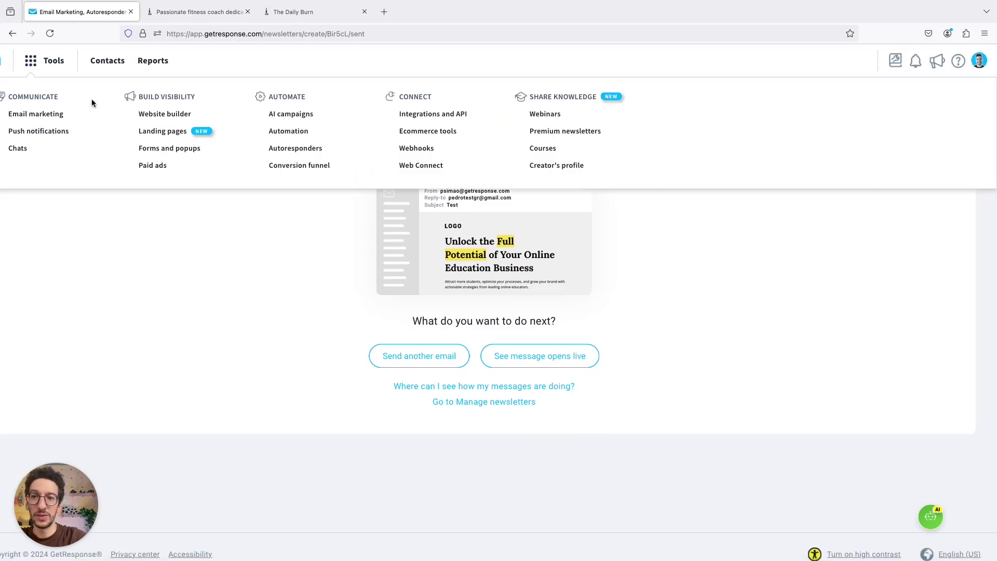
pyautogui.click(70, 116)
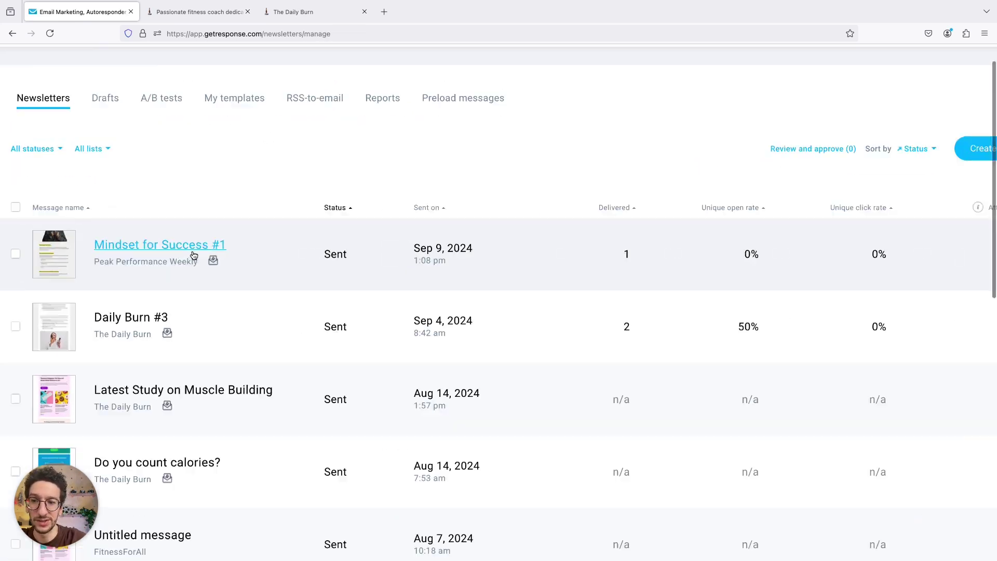
pyautogui.hotkey('ctrl', '+')
pyautogui.hscroll(-3, 193, 256)
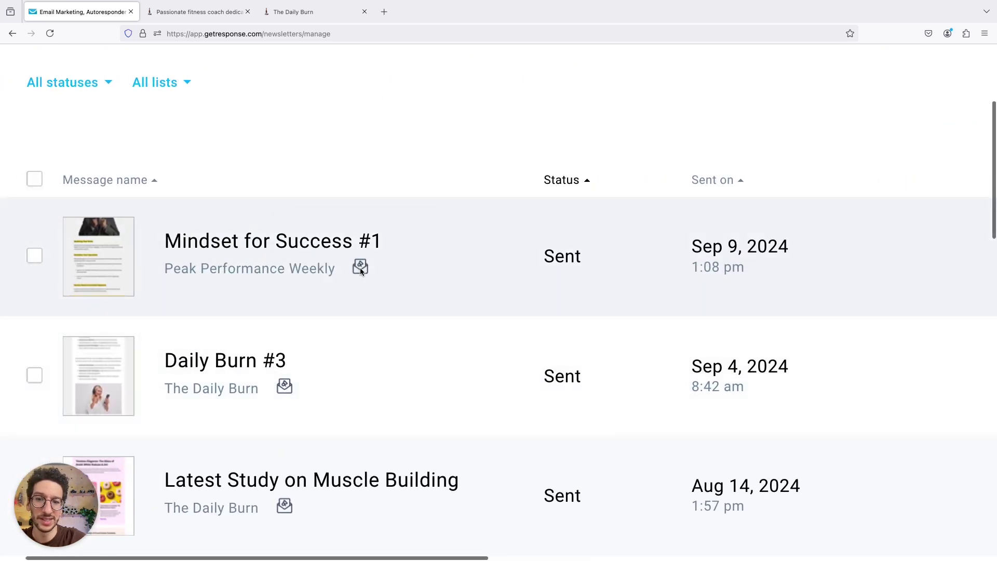
pyautogui.hotkey('ctrl', '-')
pyautogui.hotkey('ctrl', '-')
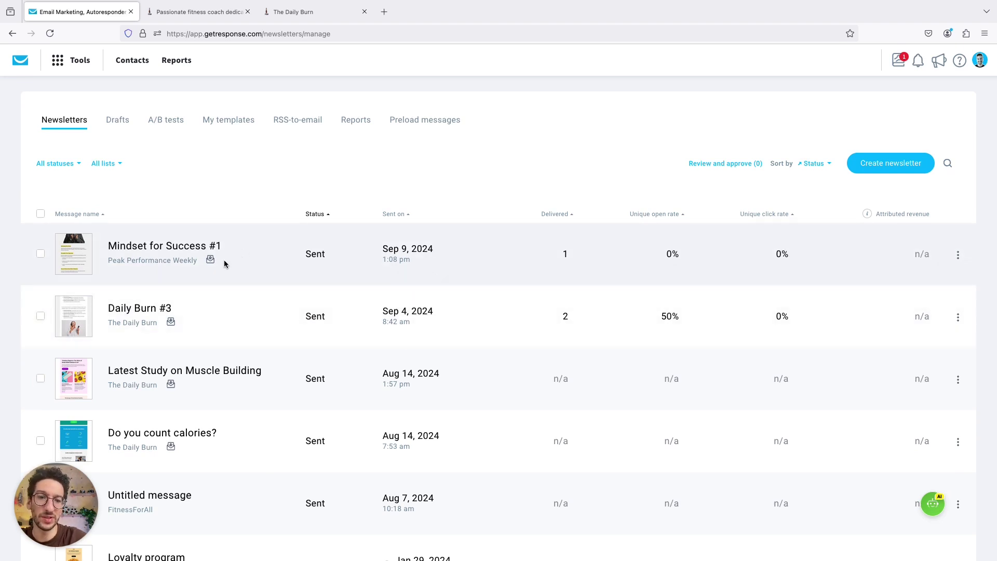
# - Open the statistics summary report for Mindset for Success #1
pyautogui.click(958, 254)
pyautogui.click(882, 317)
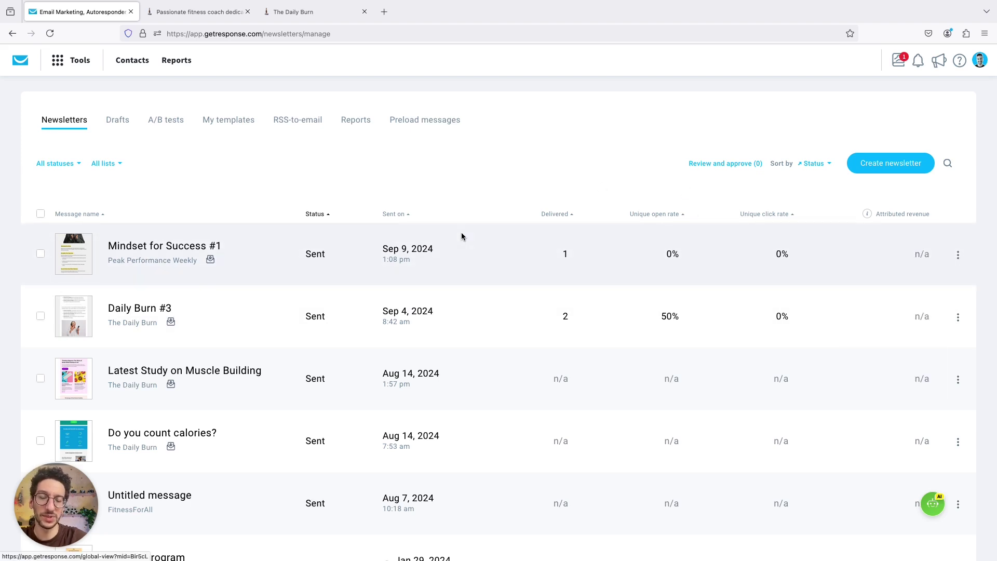
pyautogui.click(191, 246)
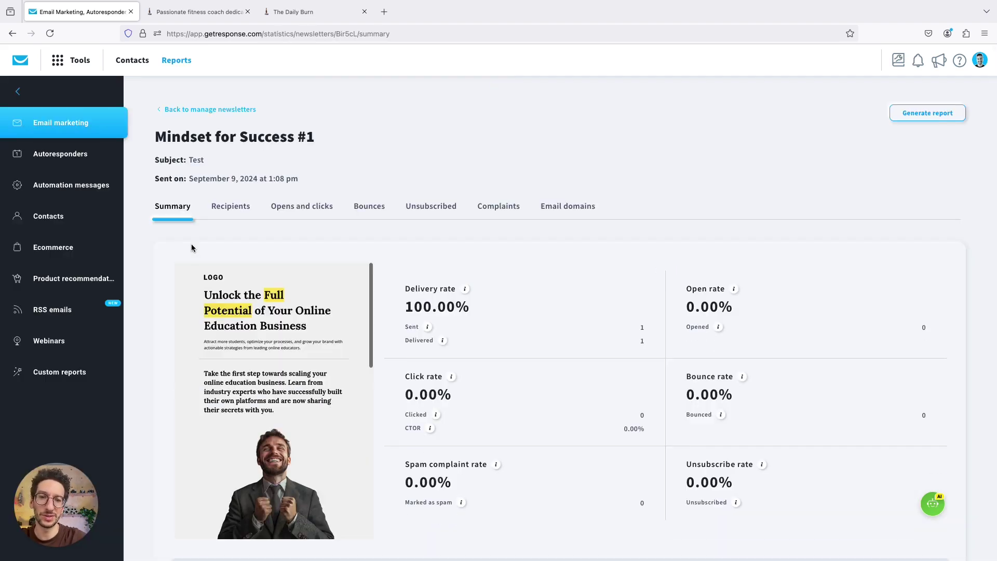